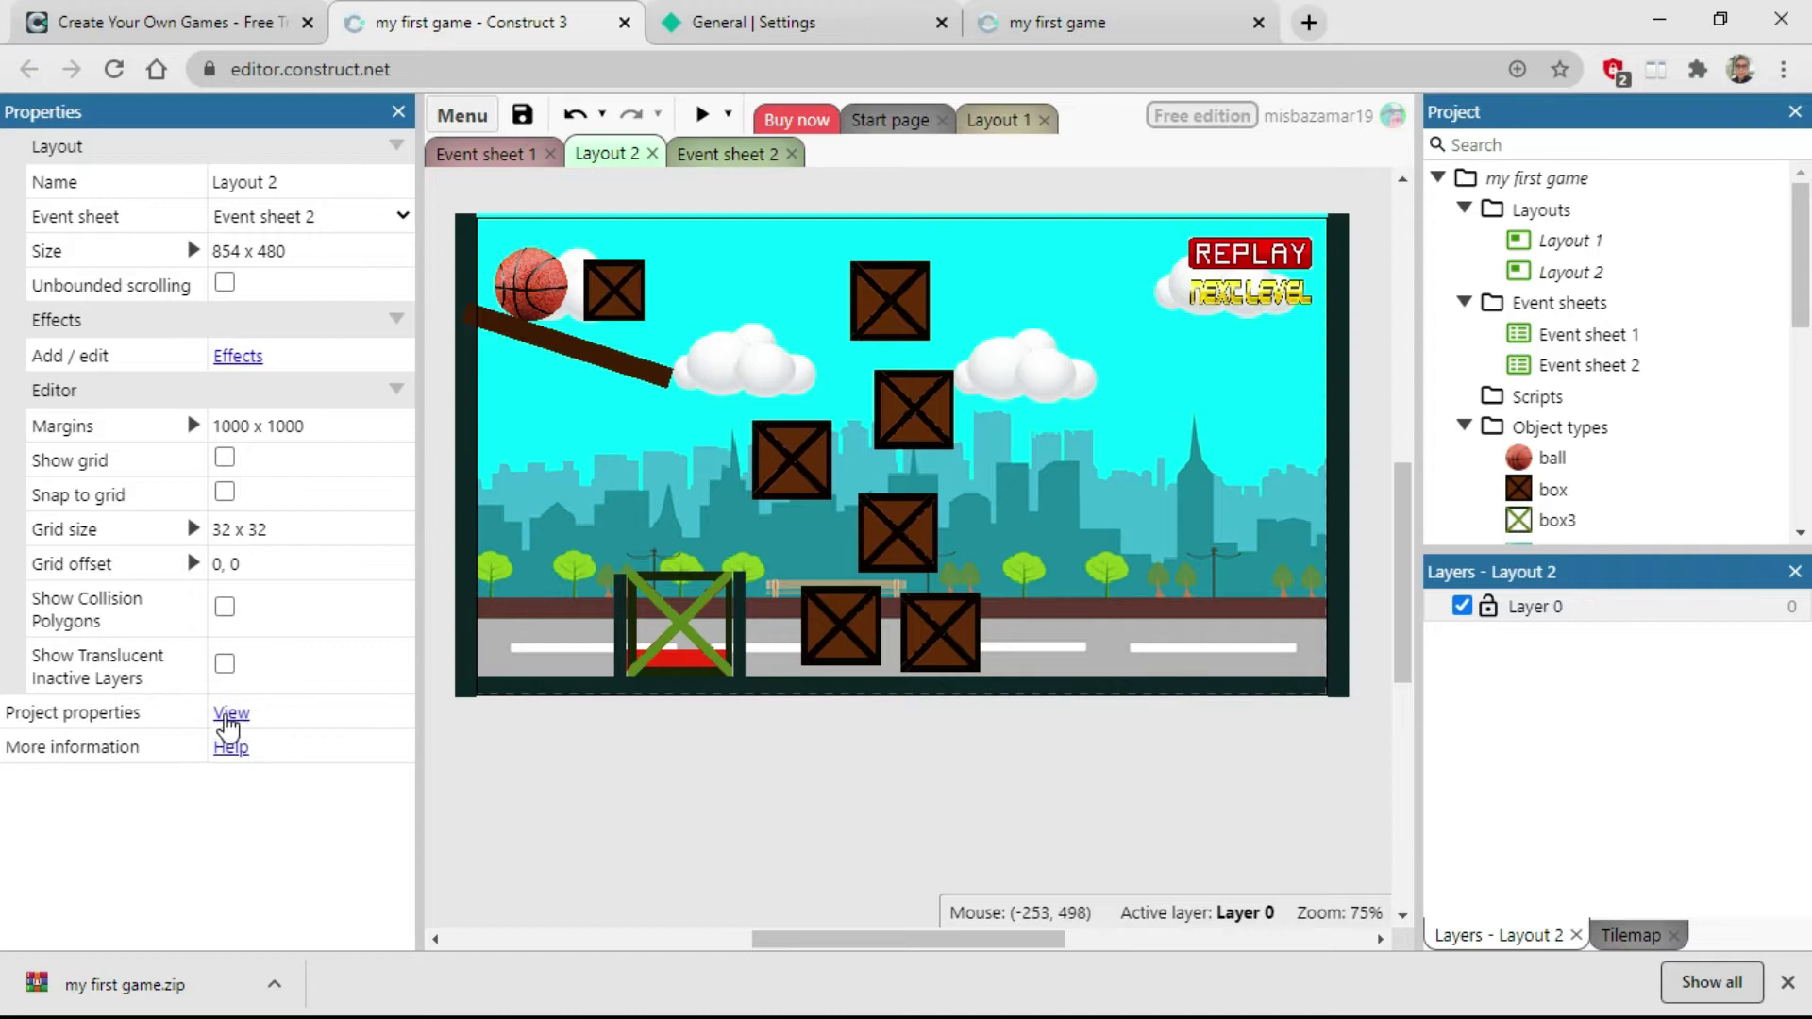
Open the project properties and choose Layout 1 as first layout and Construct 3 splash as loader style
click(231, 715)
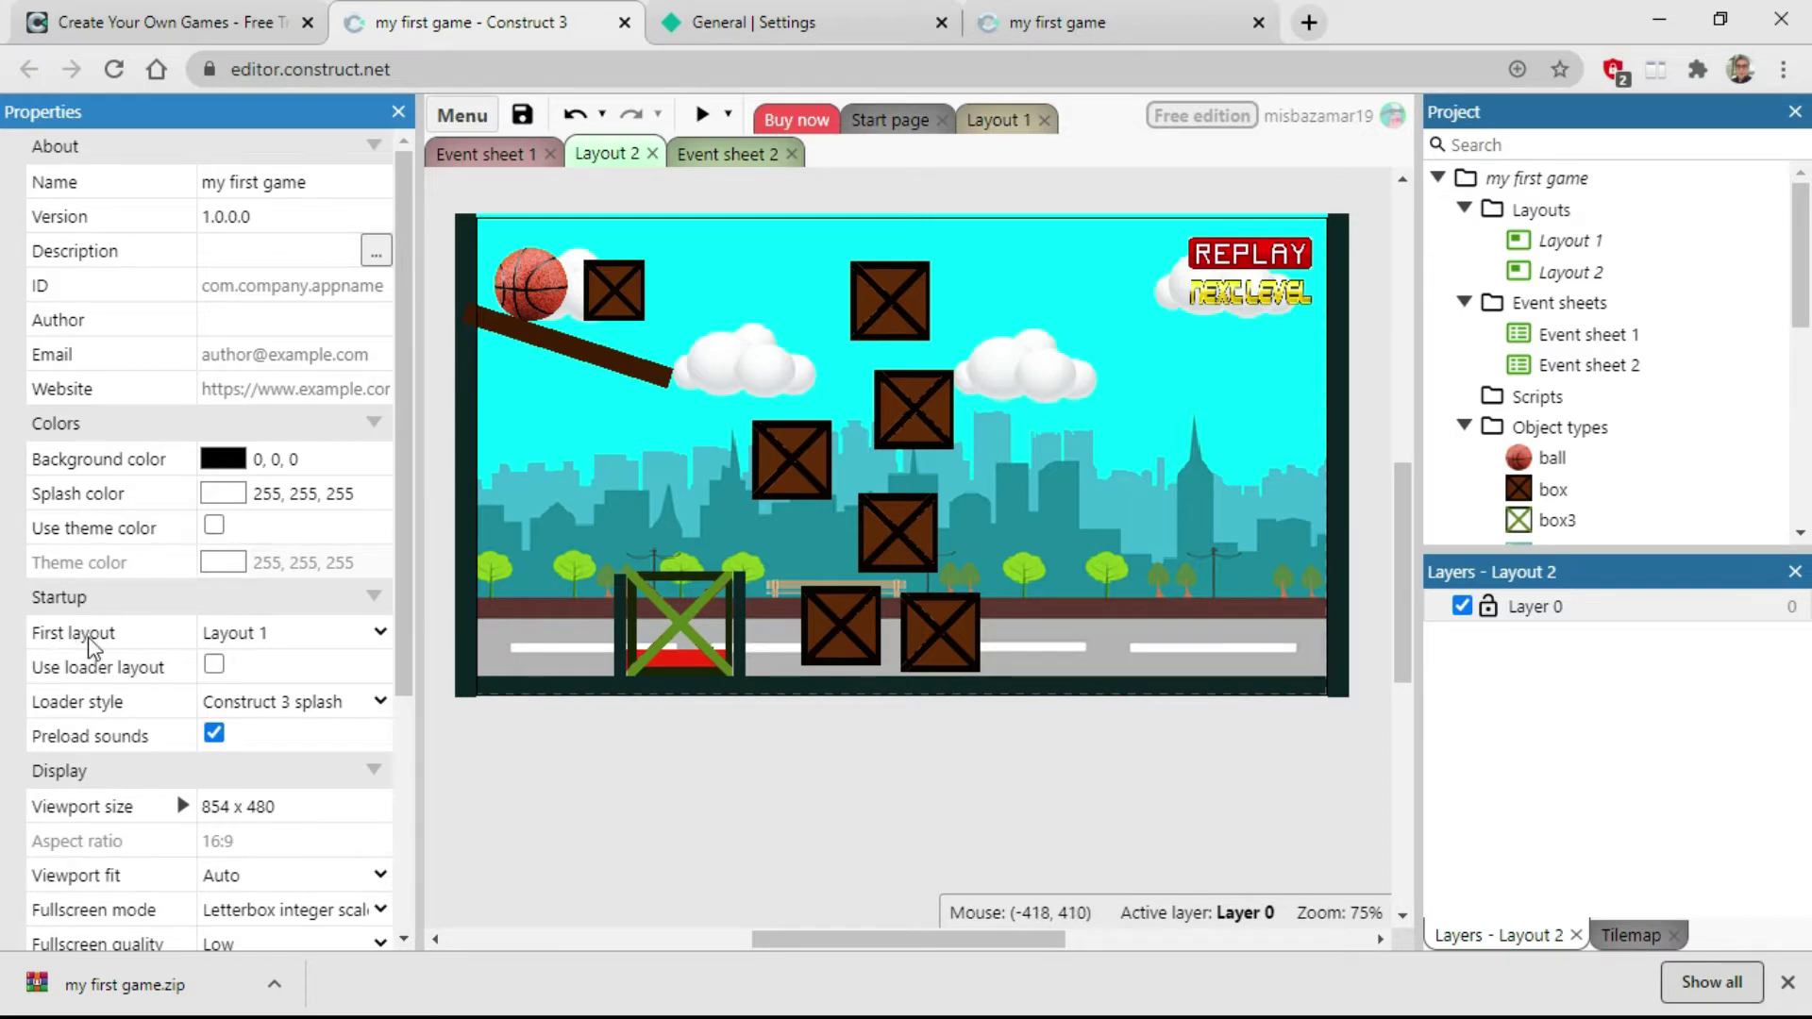
click(380, 634)
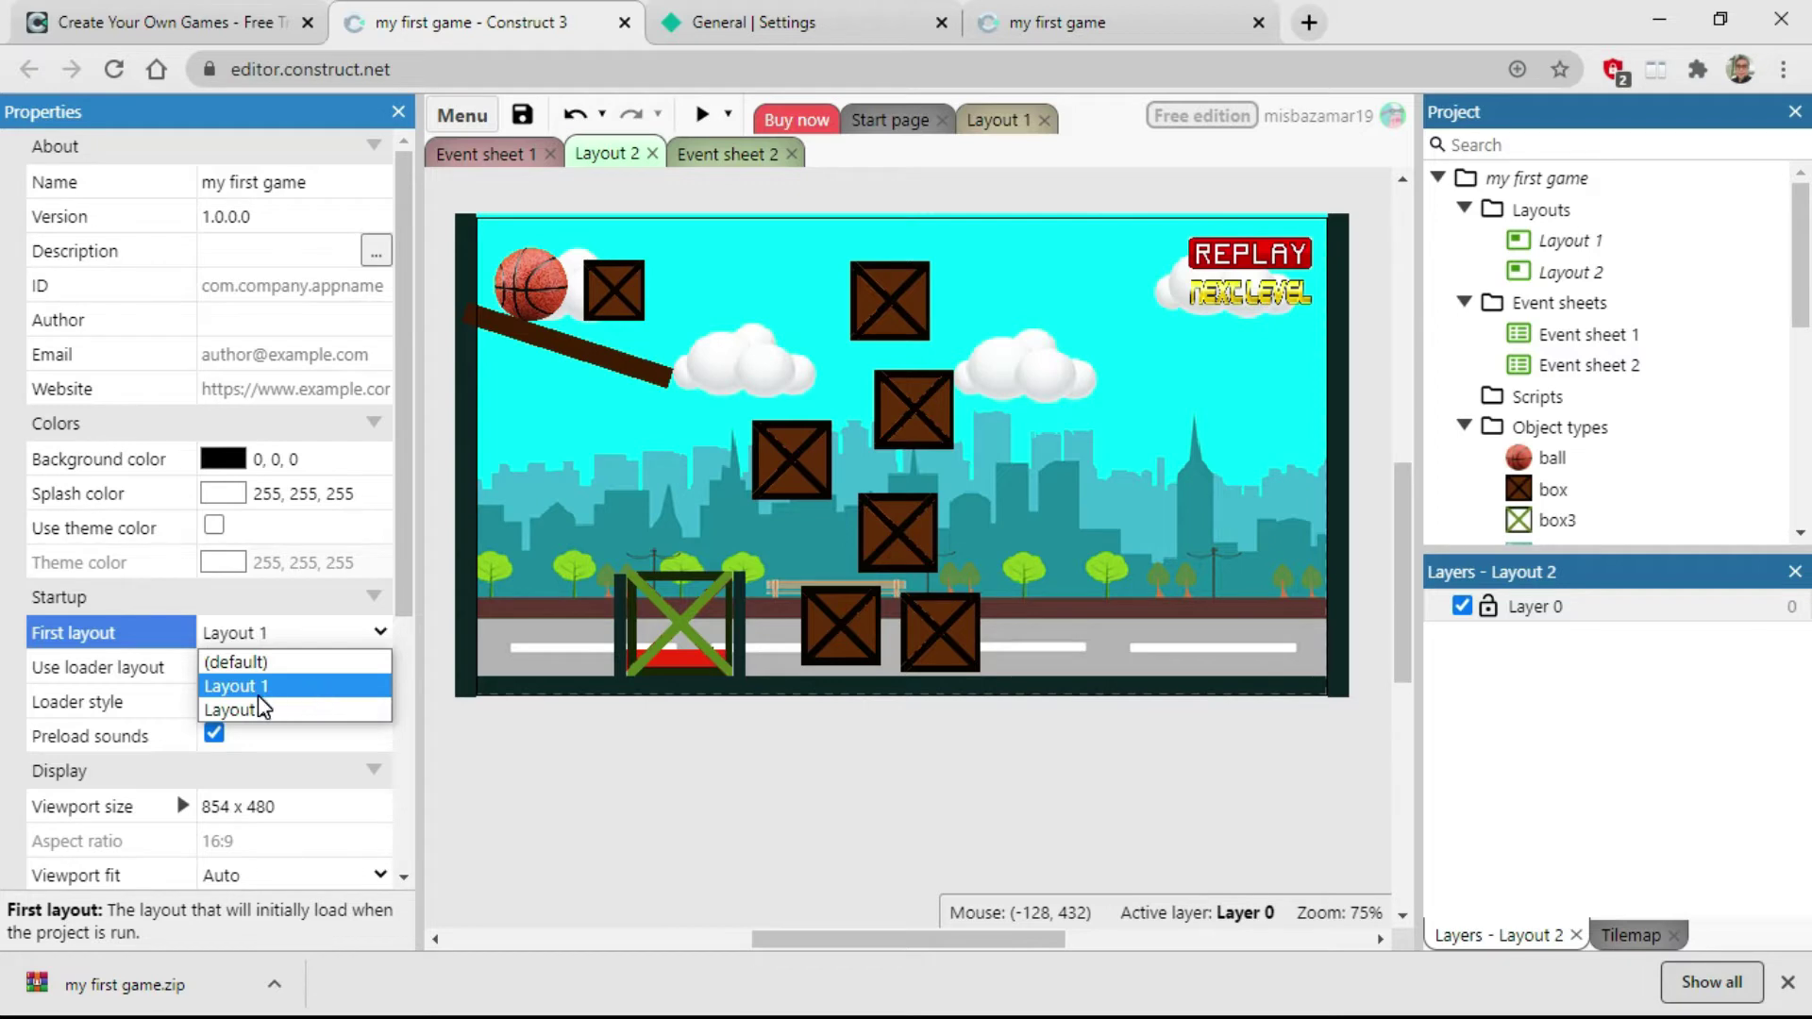
click(318, 686)
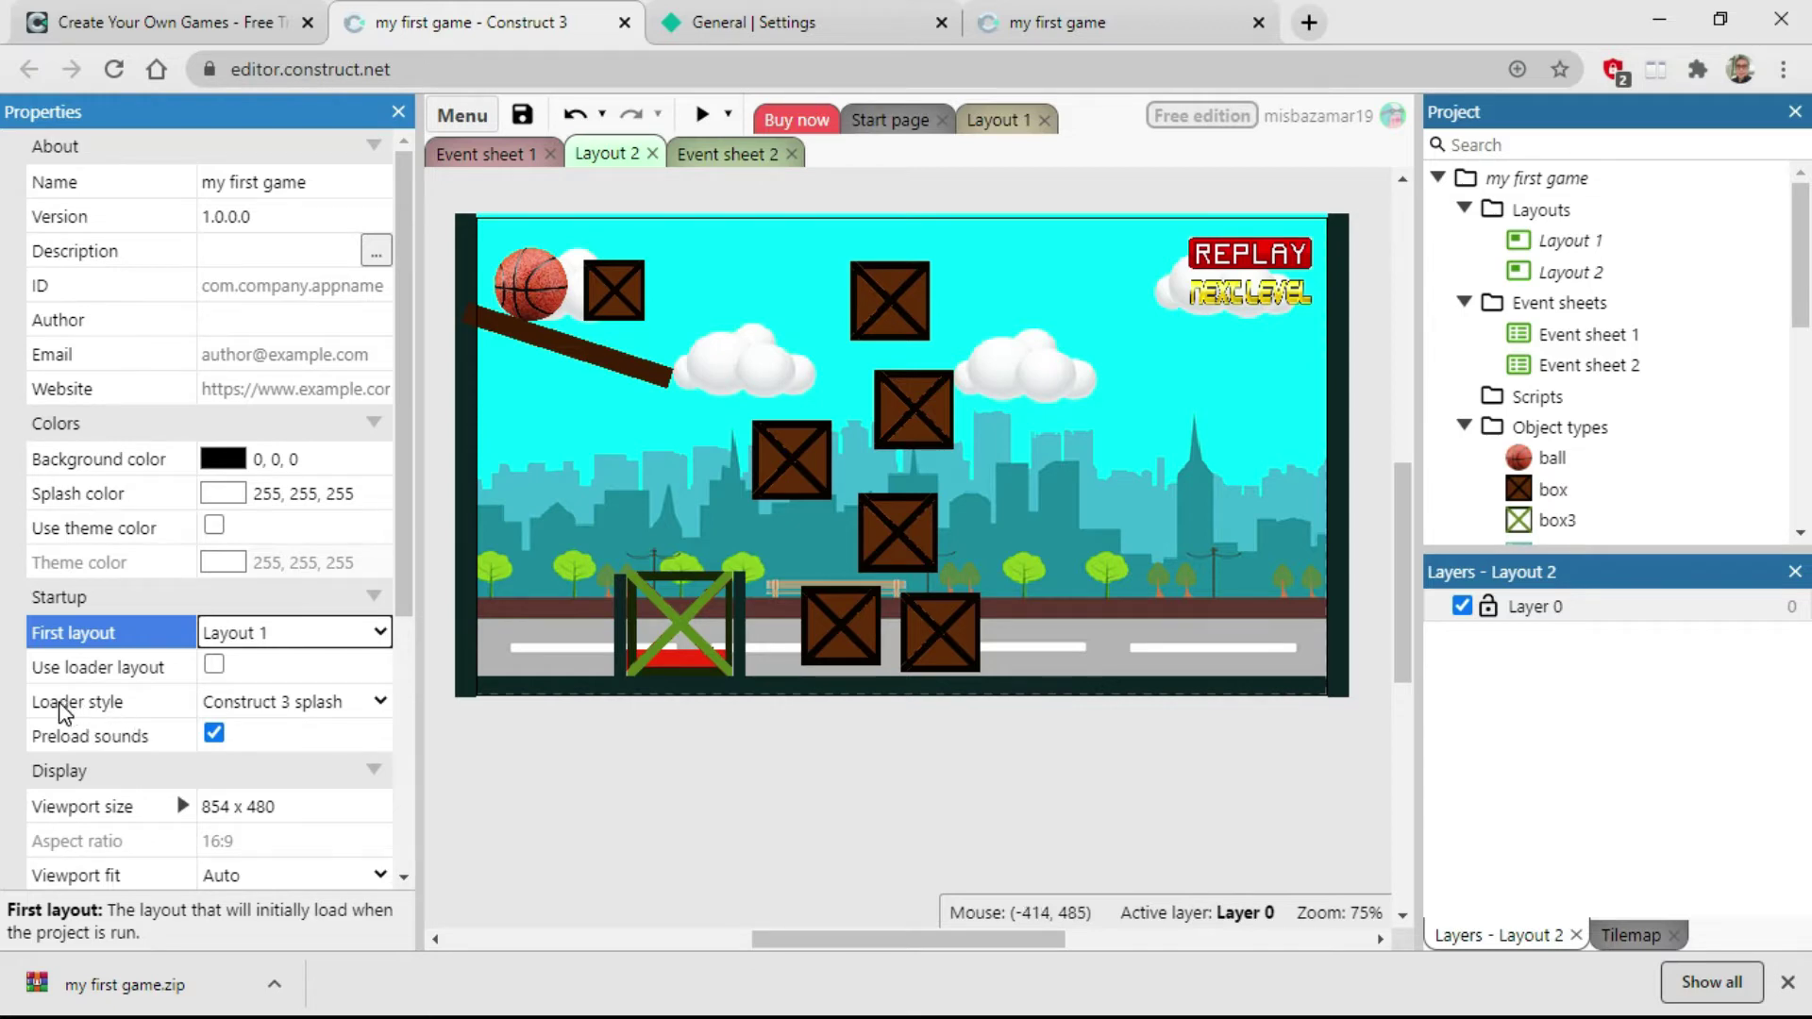
click(337, 705)
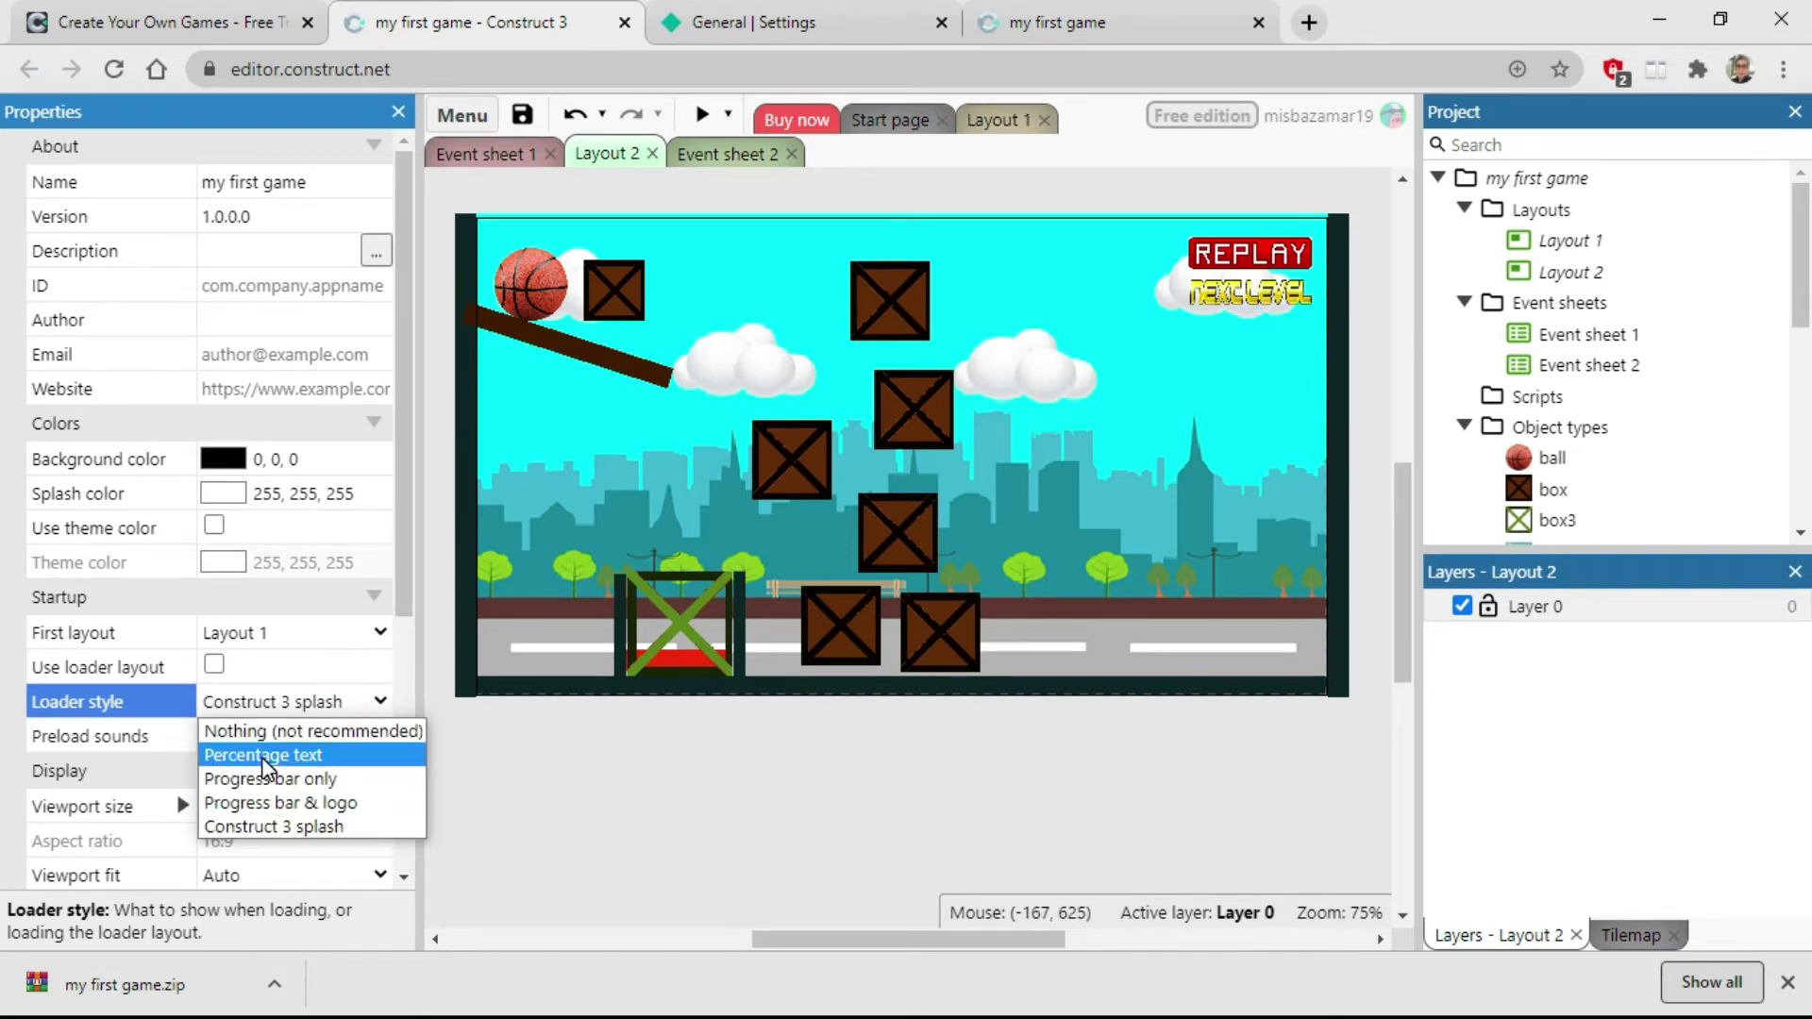
click(349, 825)
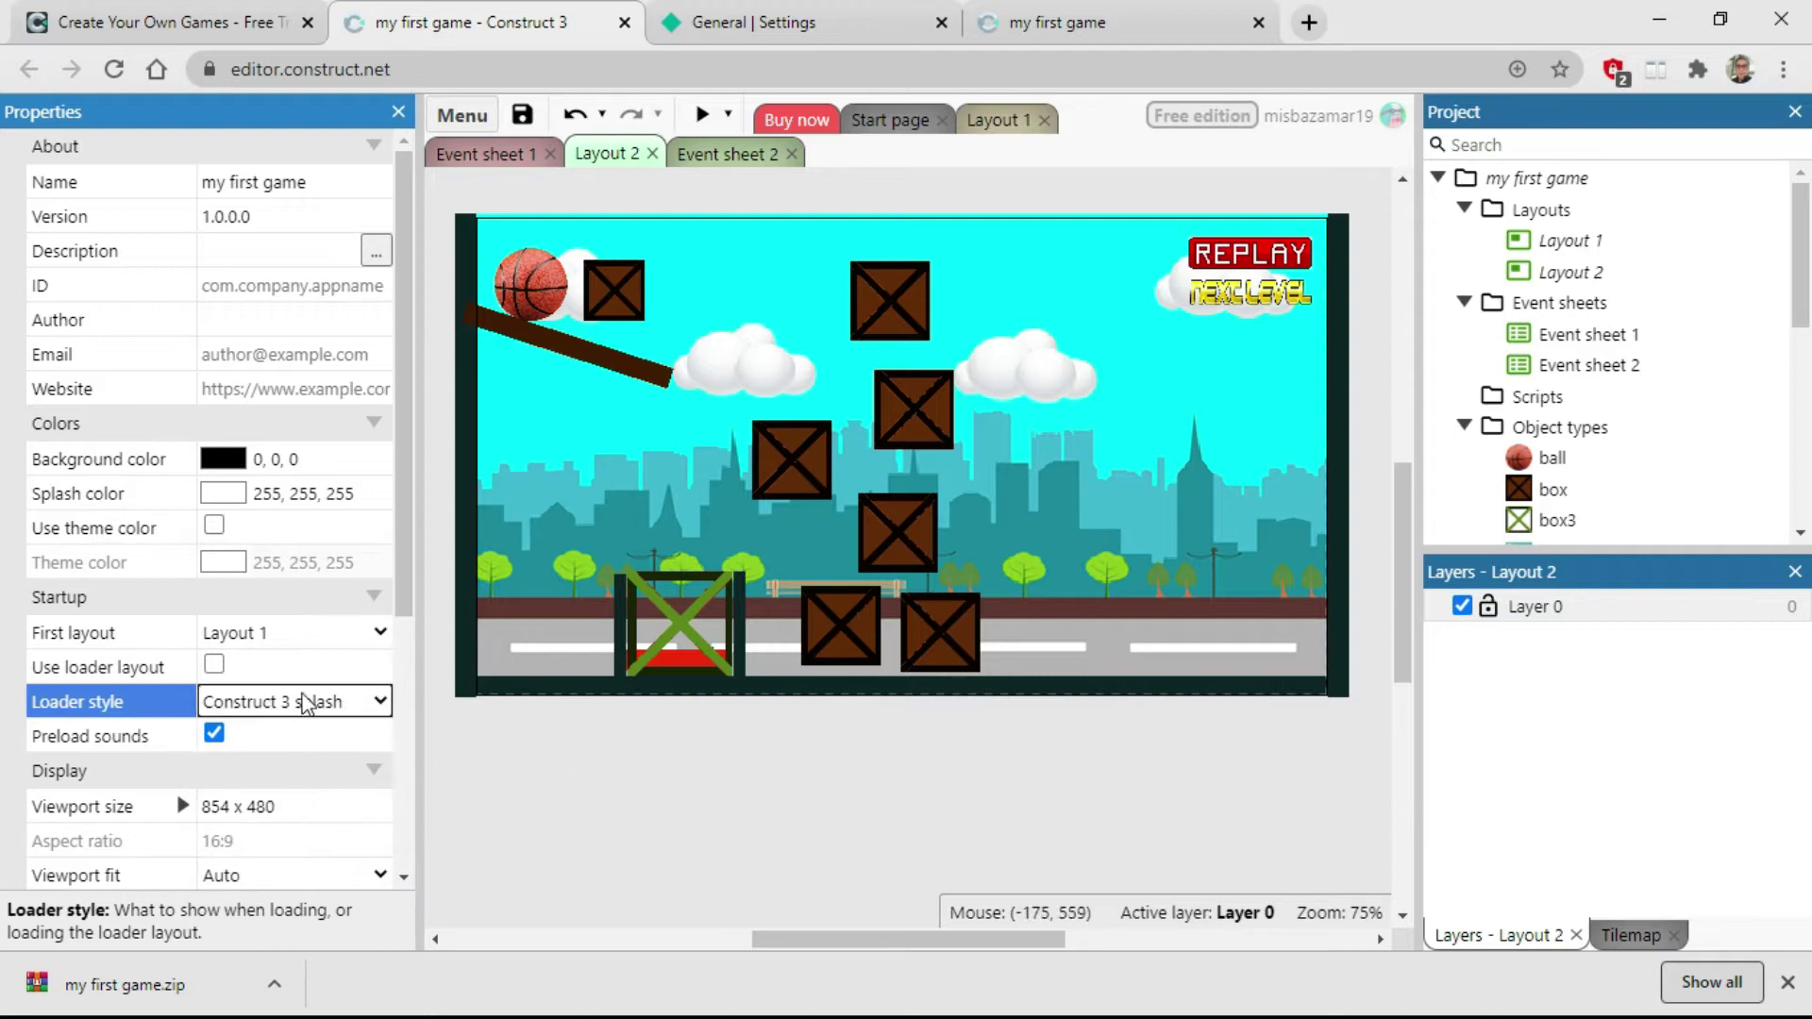
Start exporting the project and choose Web (HTML5) as the target platform
click(473, 115)
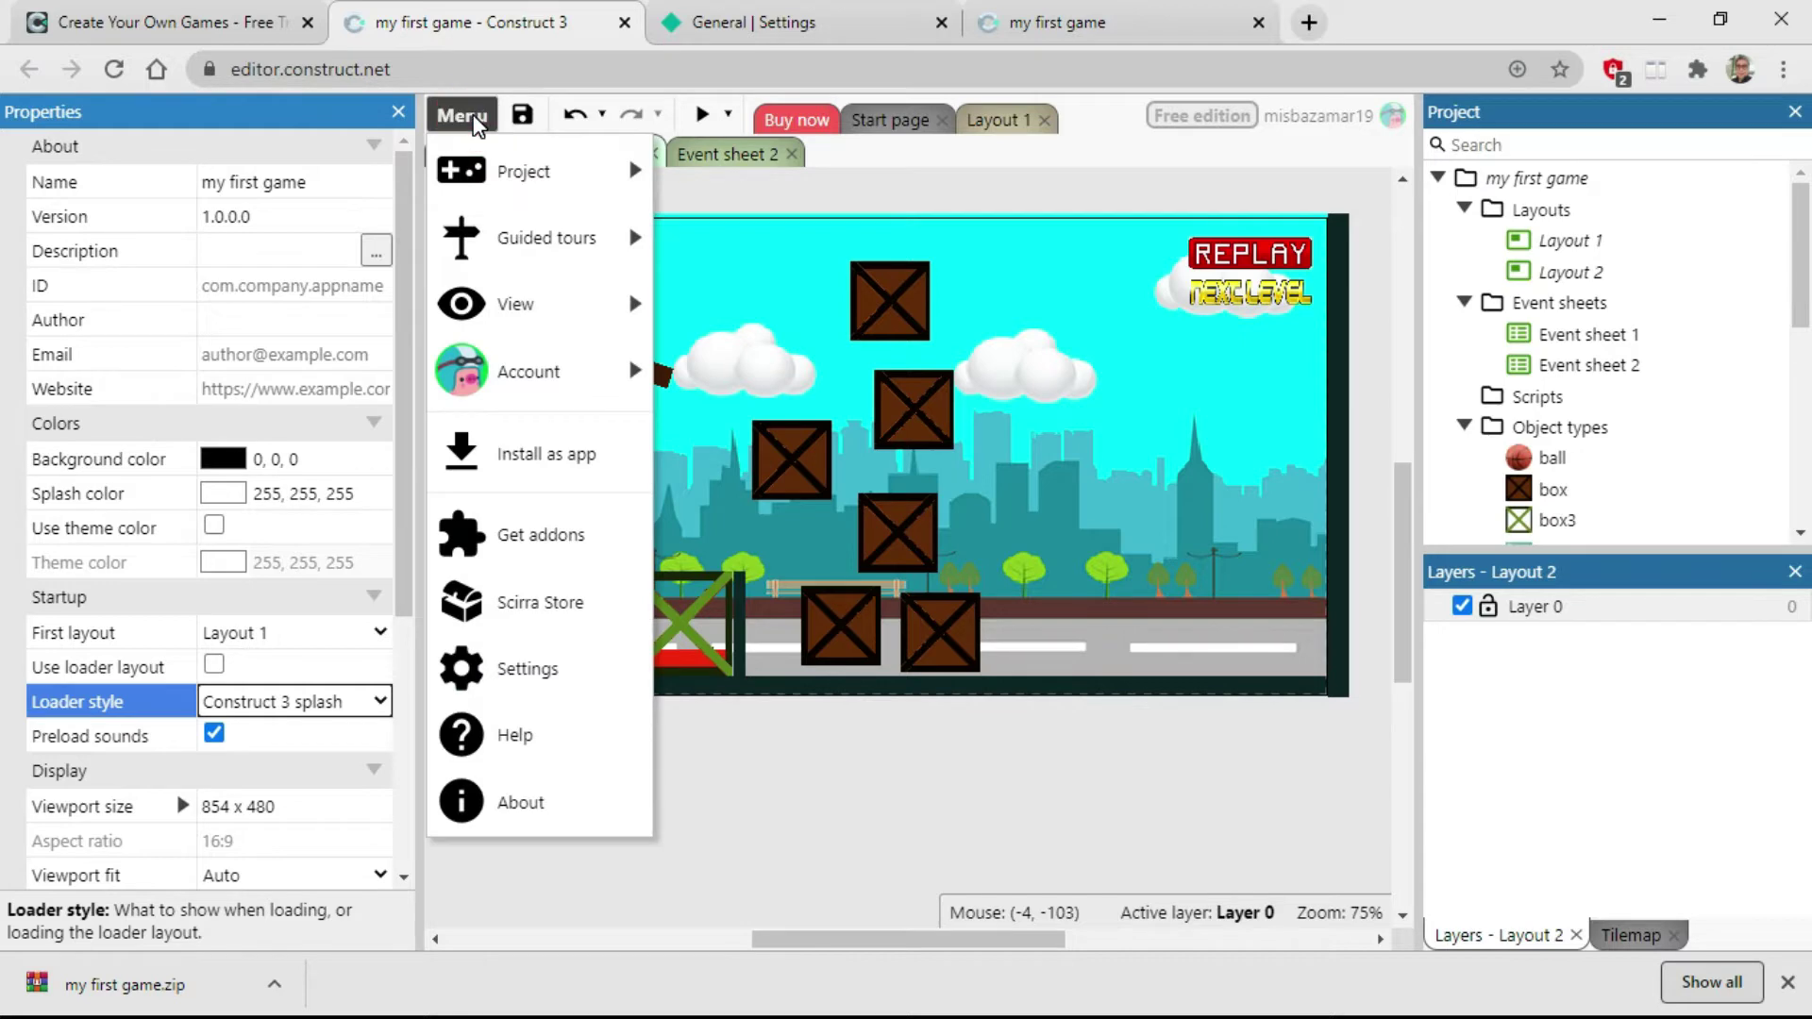
mouse_move(536, 179)
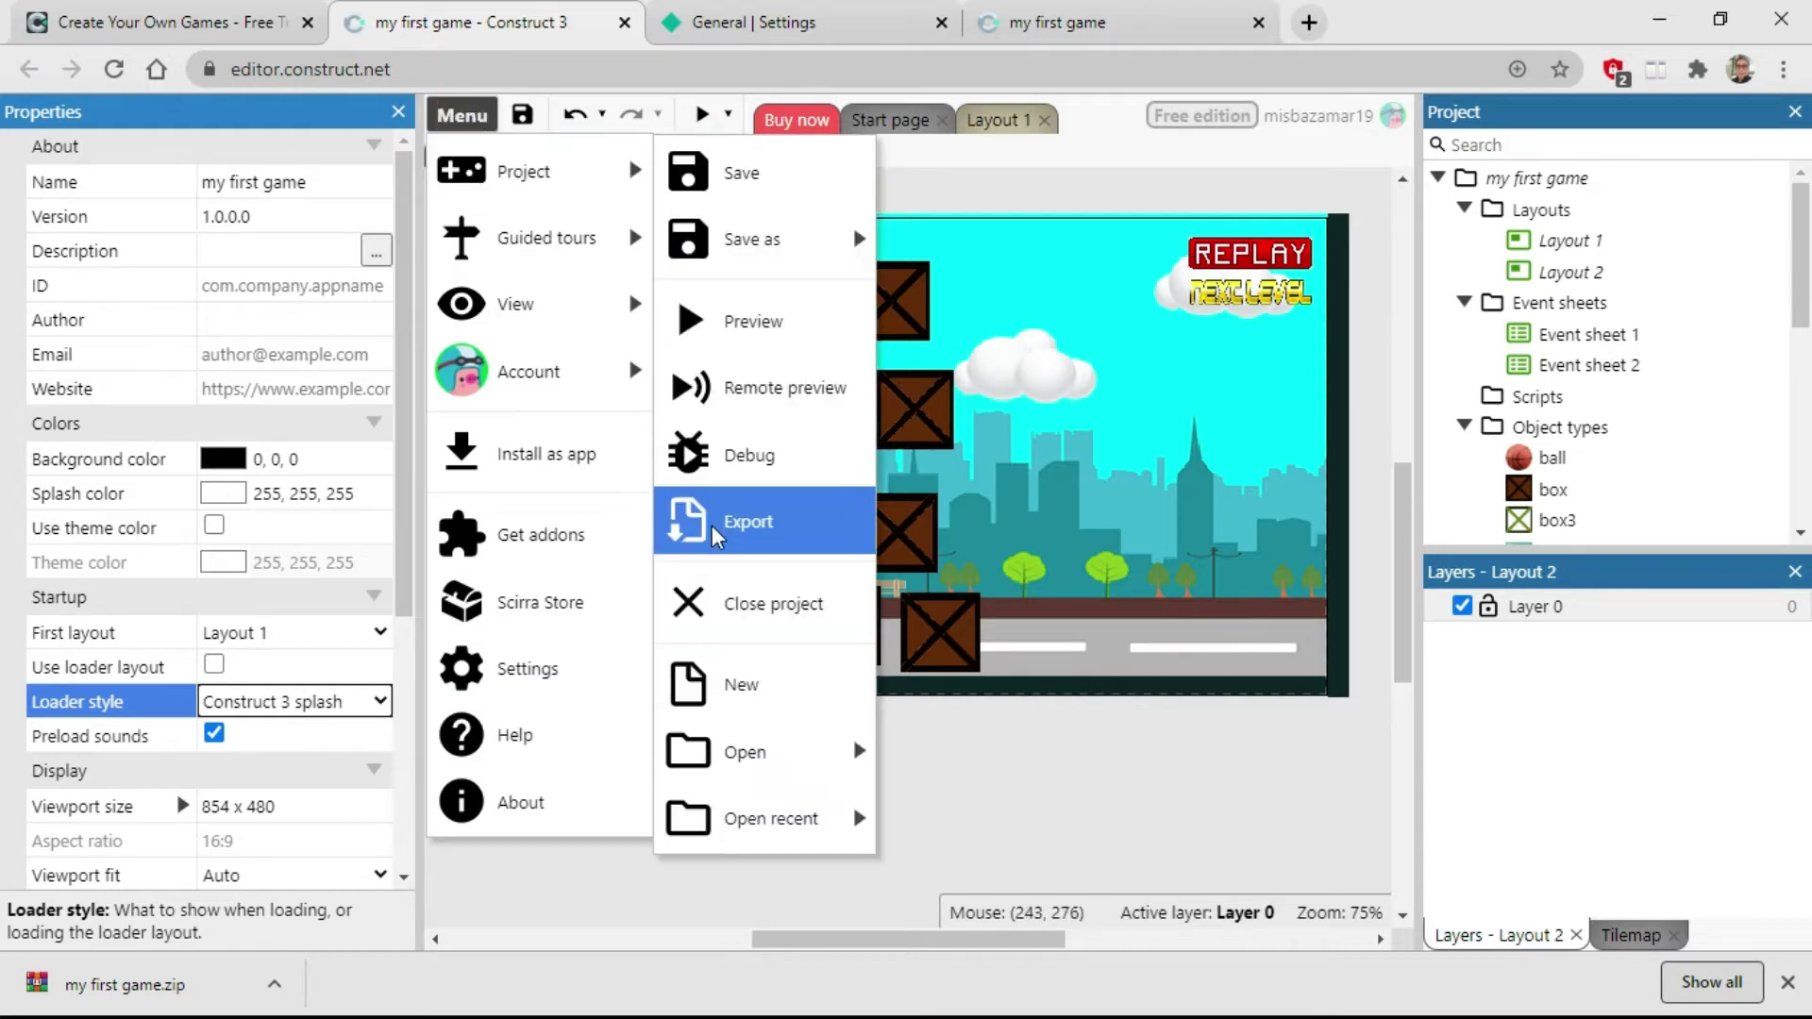
click(786, 522)
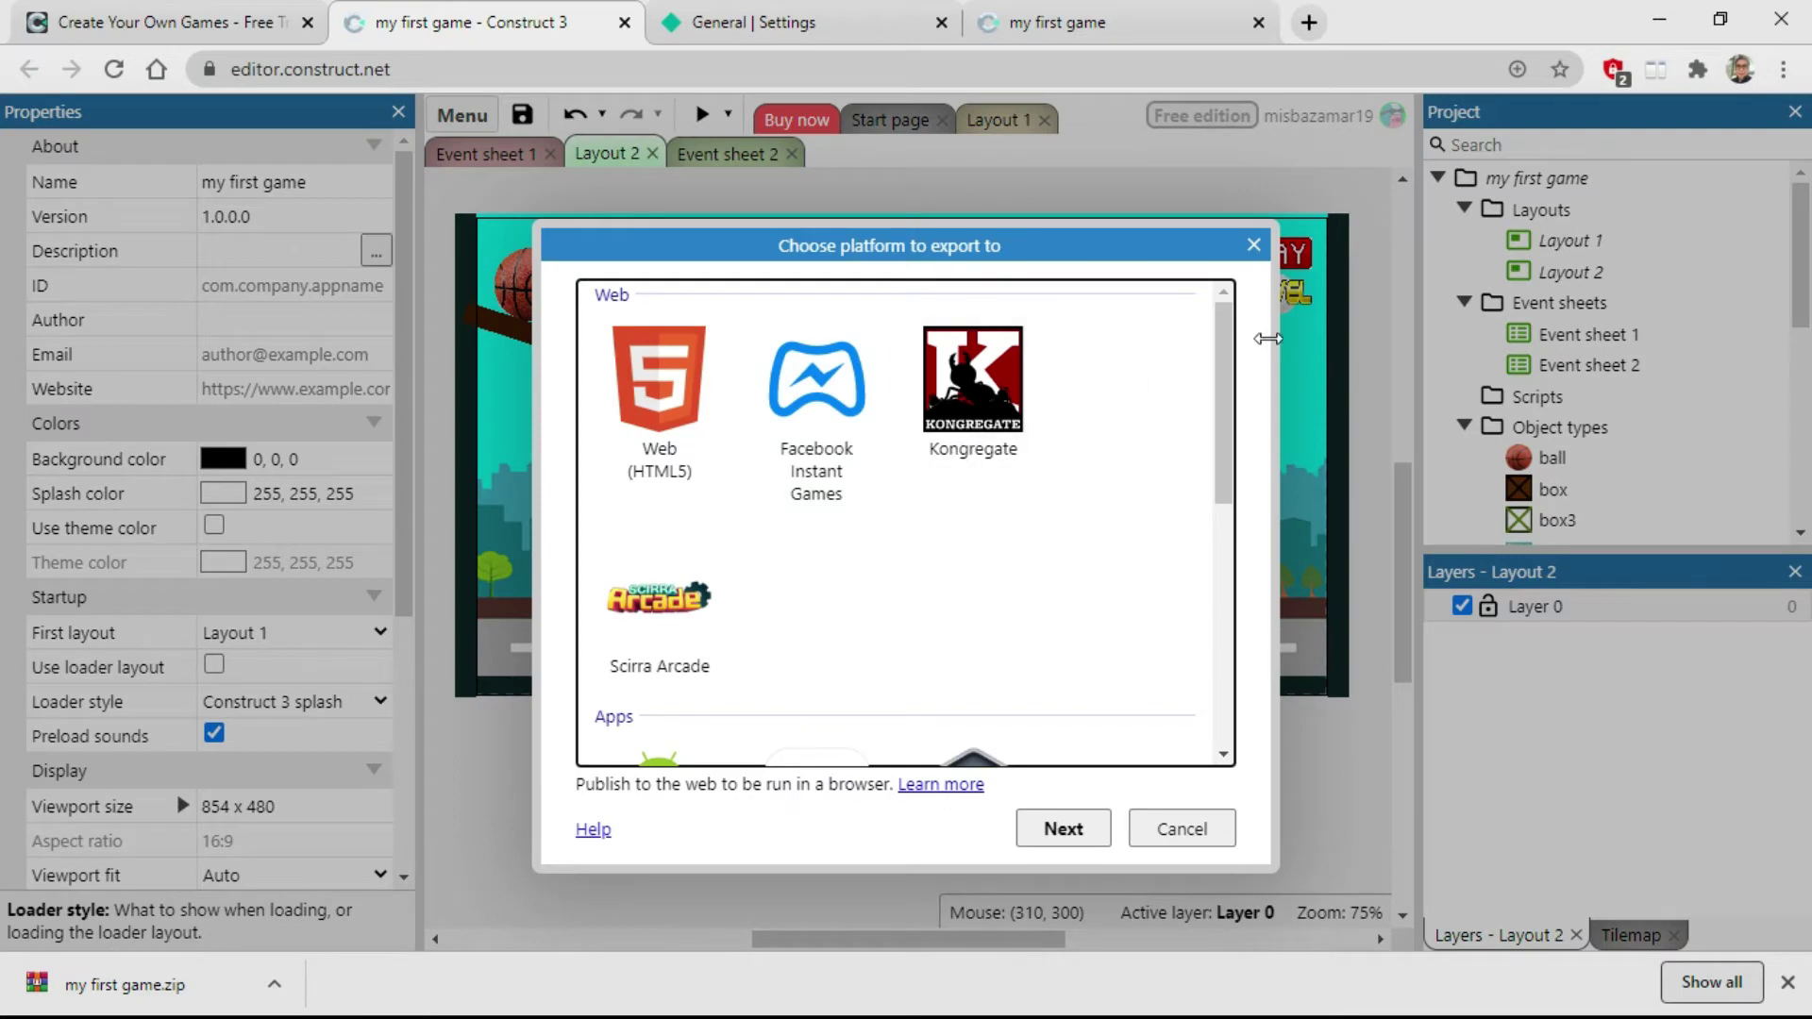
scroll(1222, 490, down, 4)
scroll(1217, 472, up, 4)
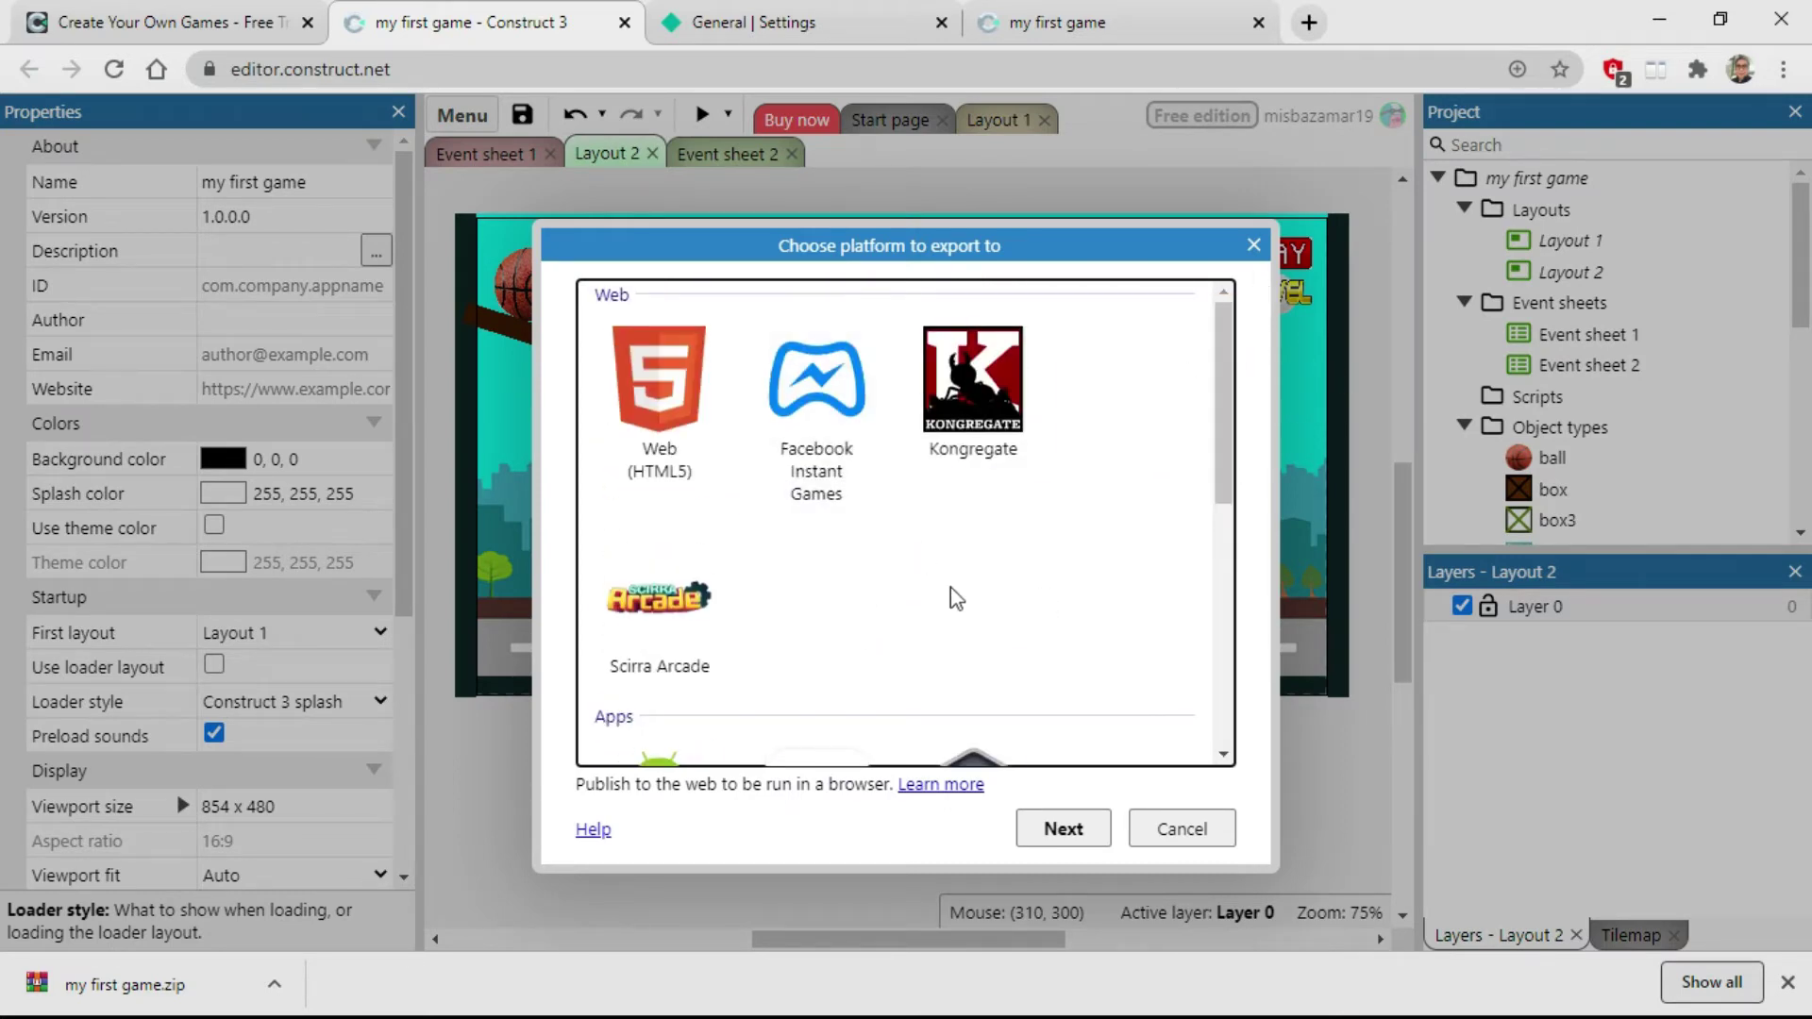
click(672, 387)
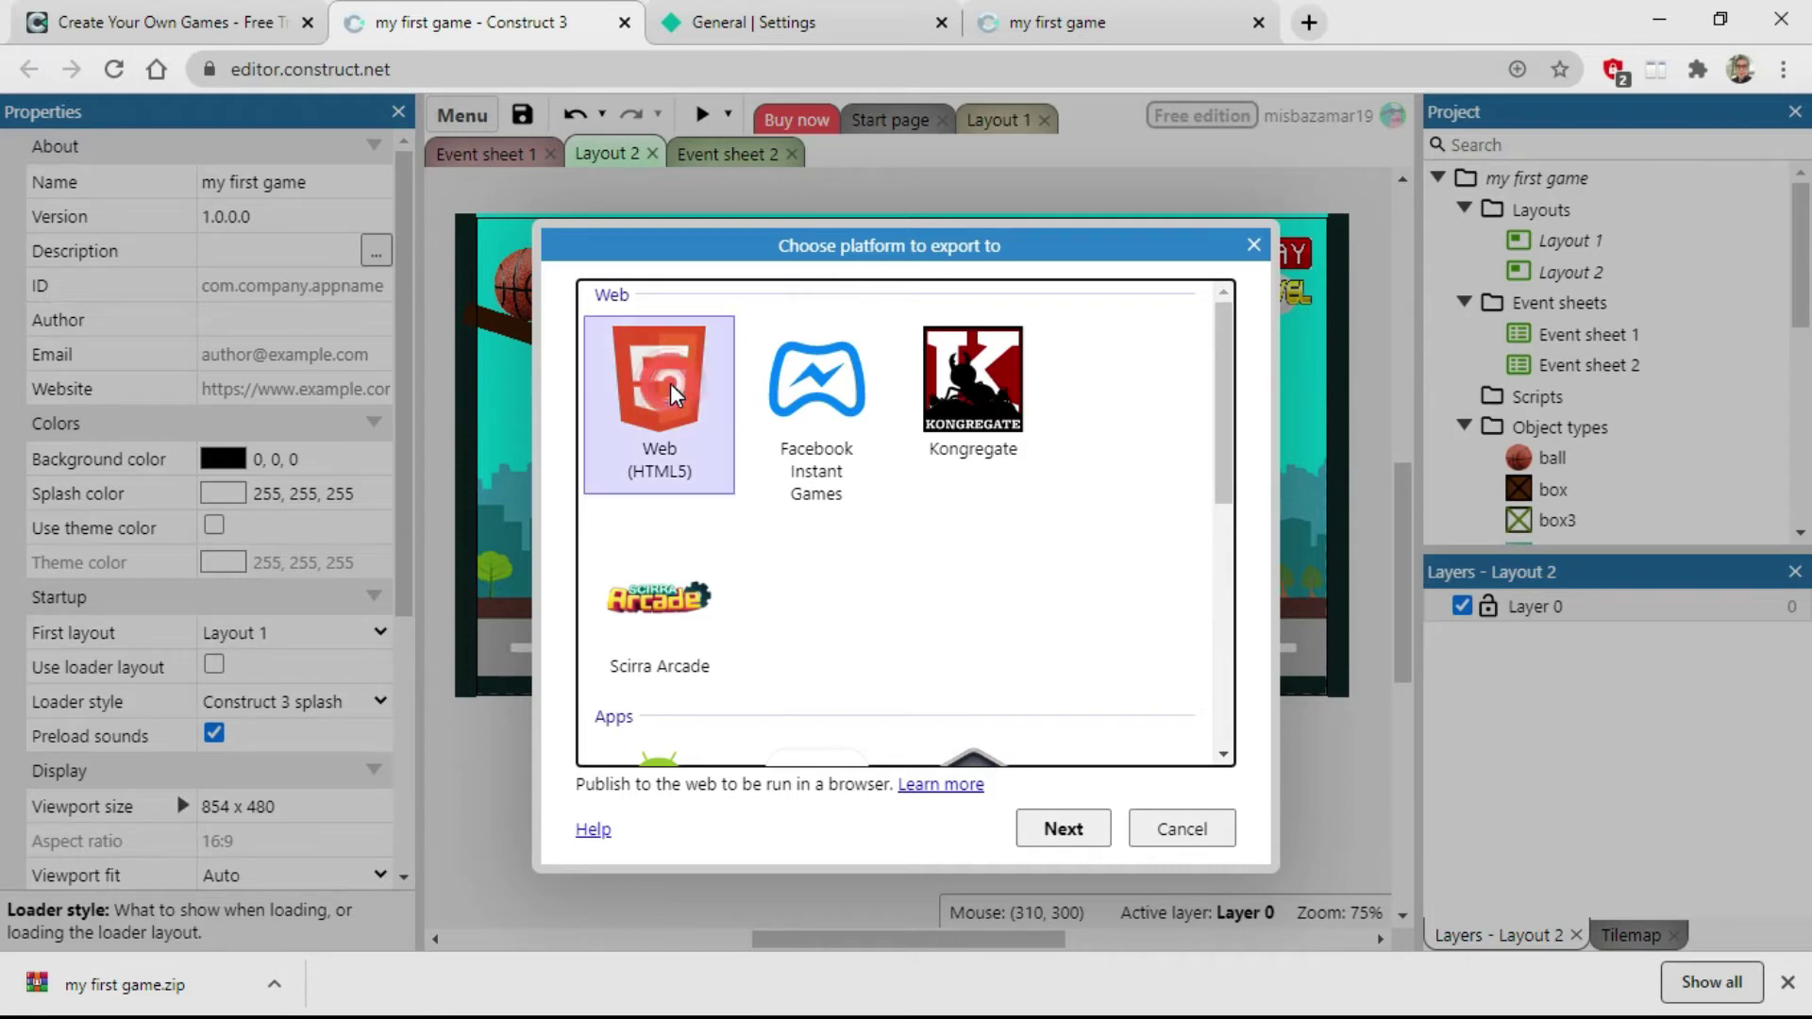
click(1055, 830)
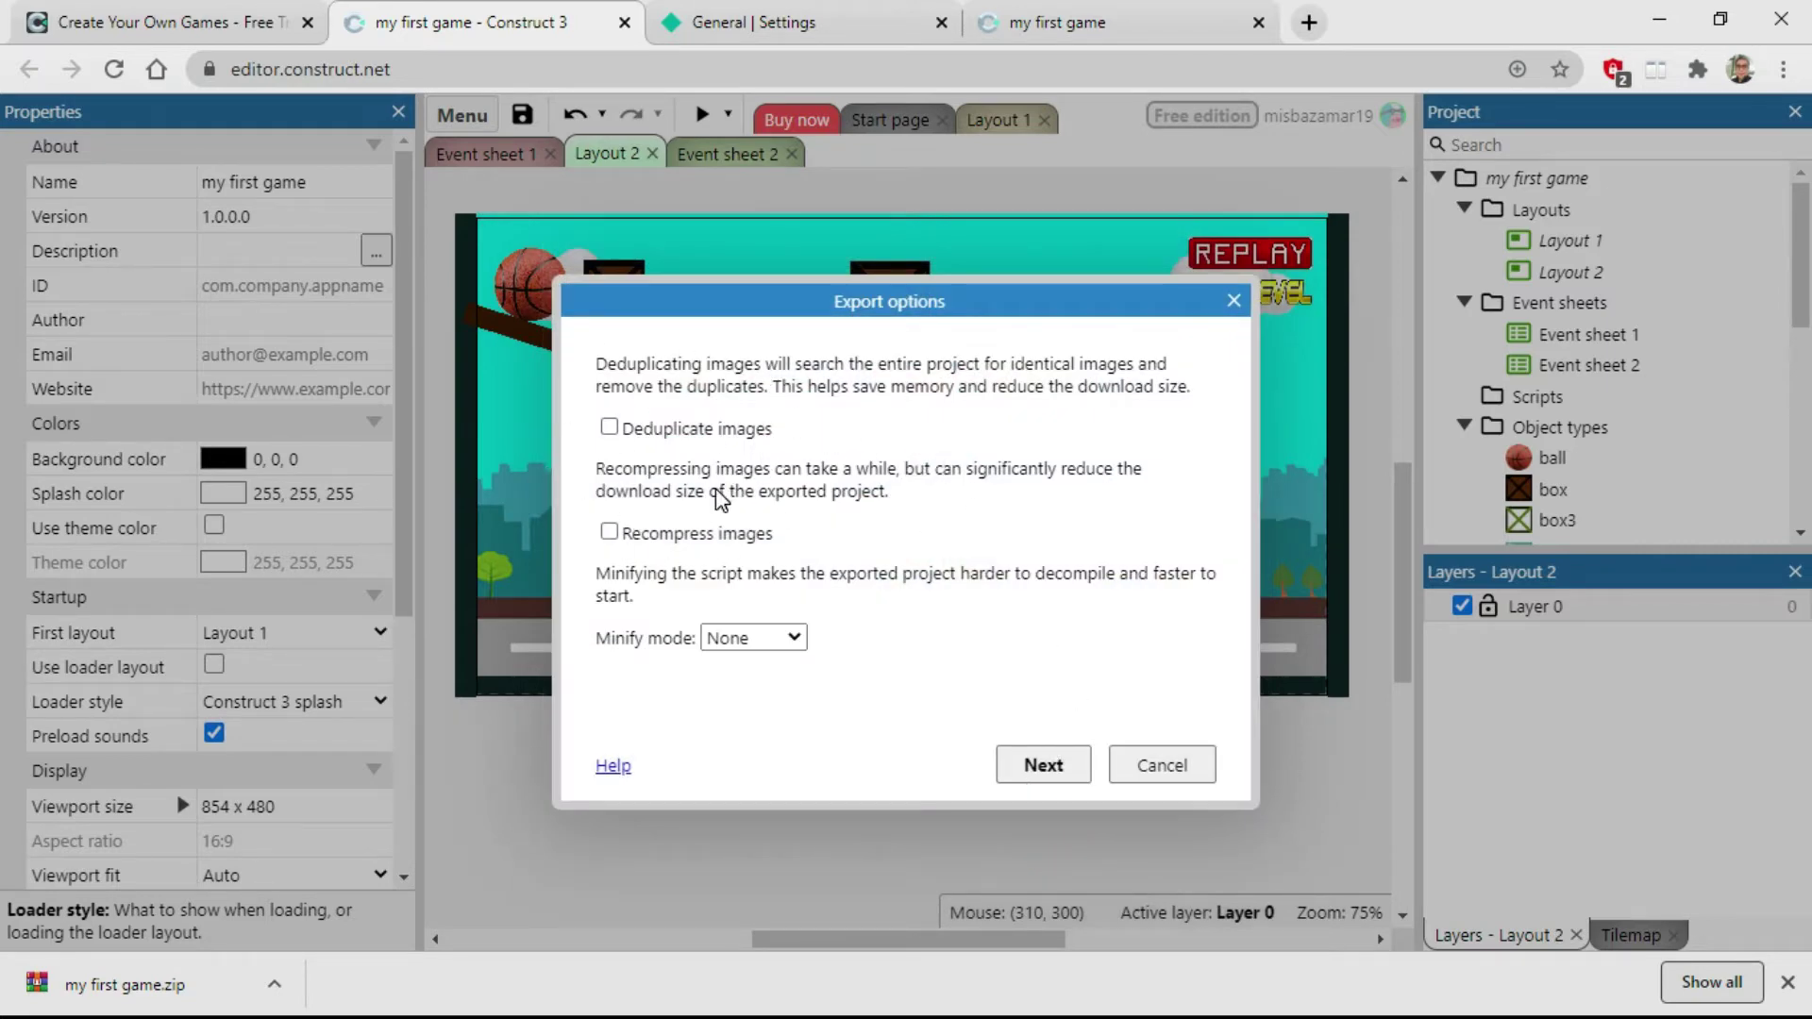
Export with minify mode None and without deduplicating or recompressing the images
click(792, 638)
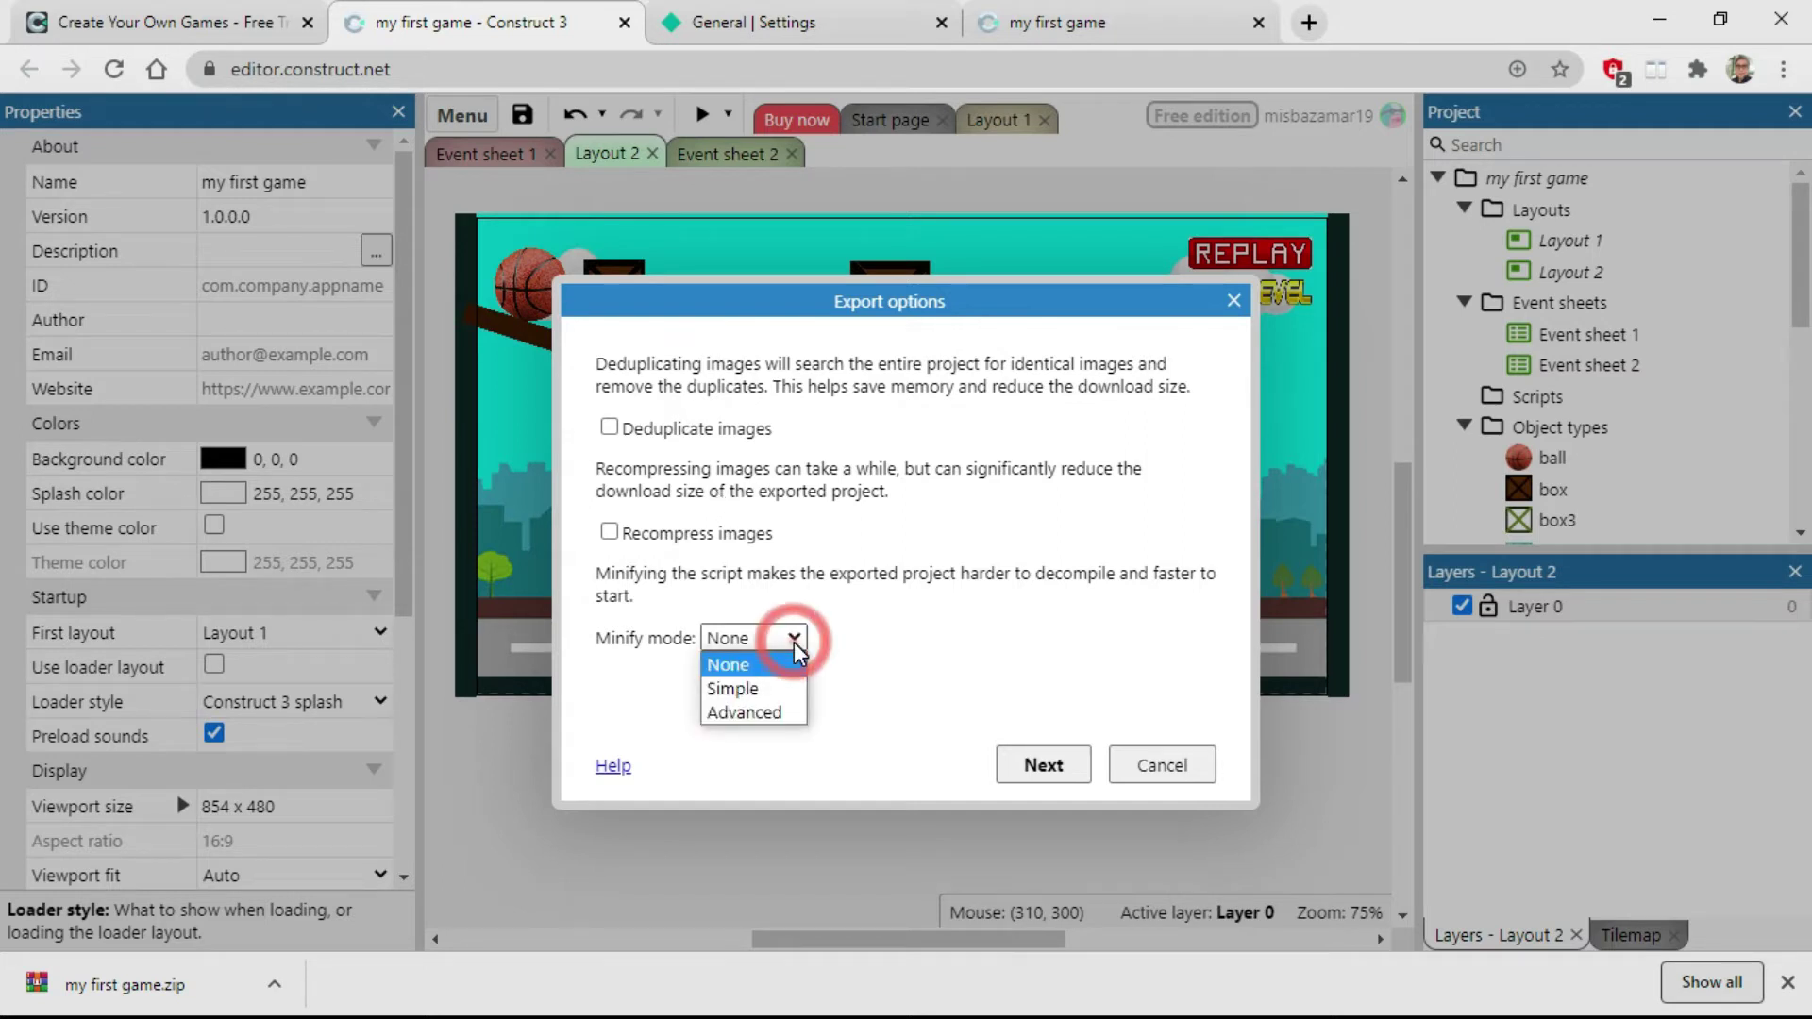
click(914, 672)
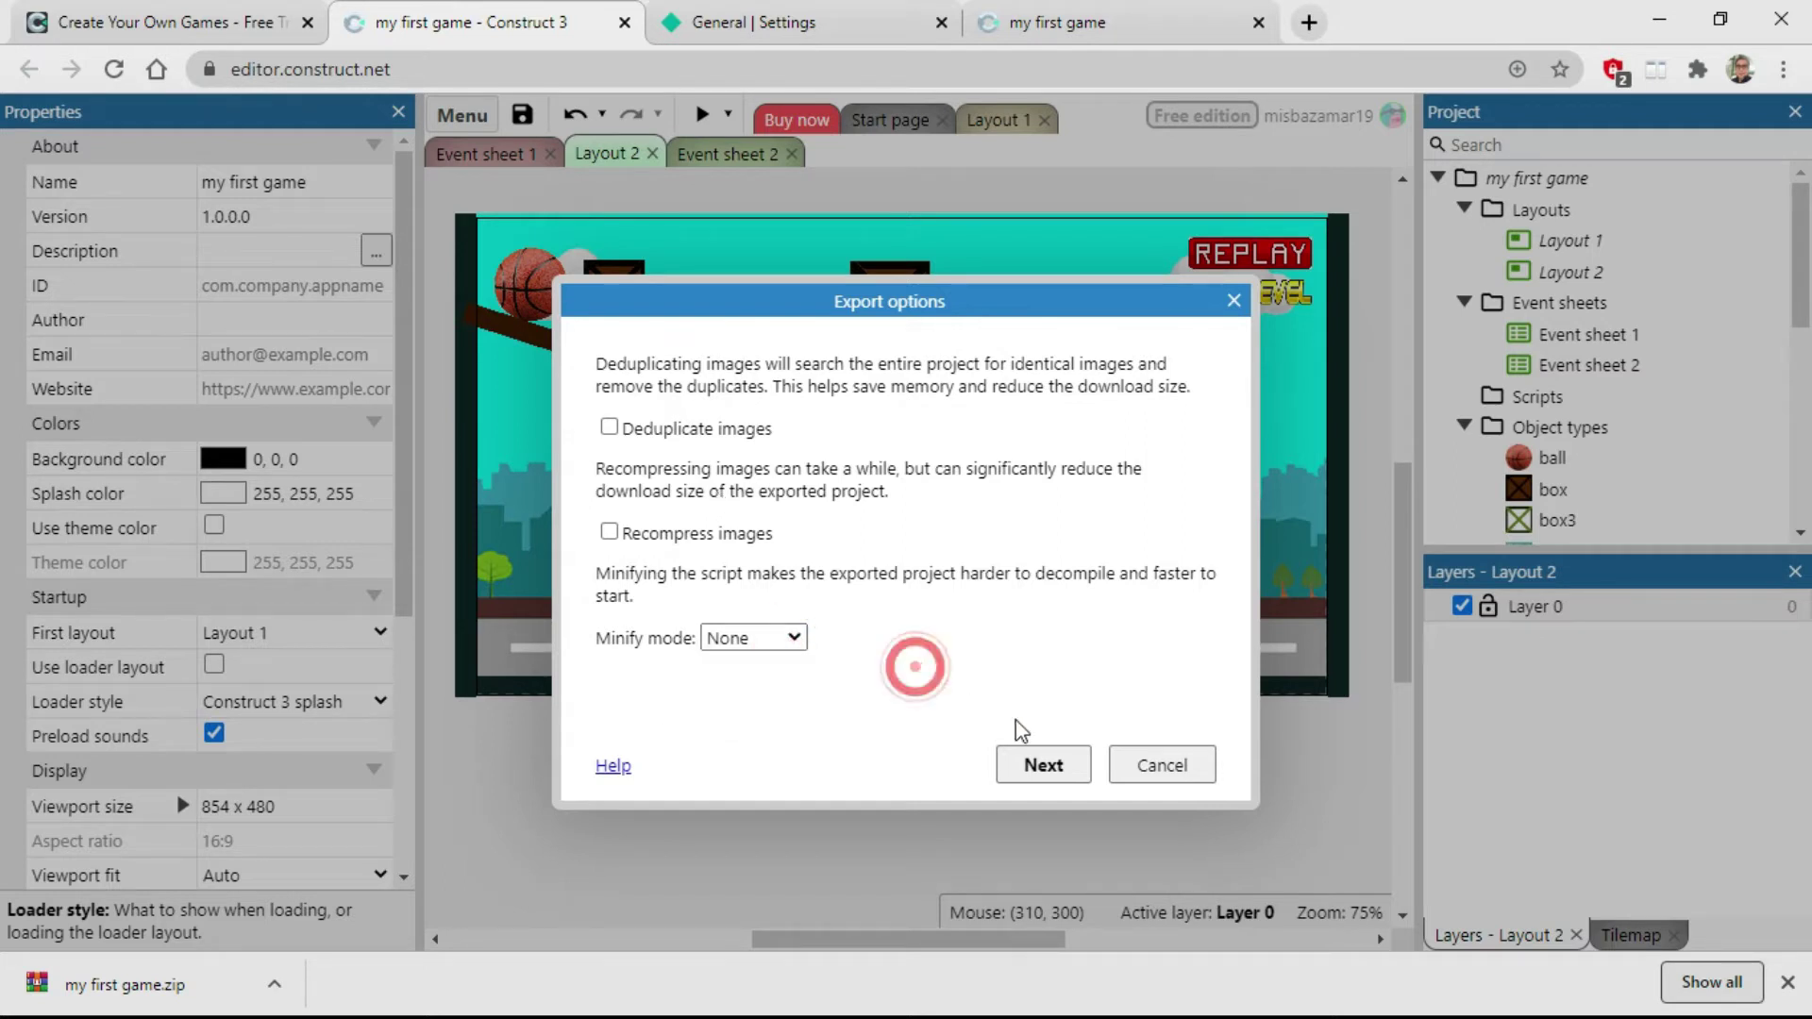
click(1045, 768)
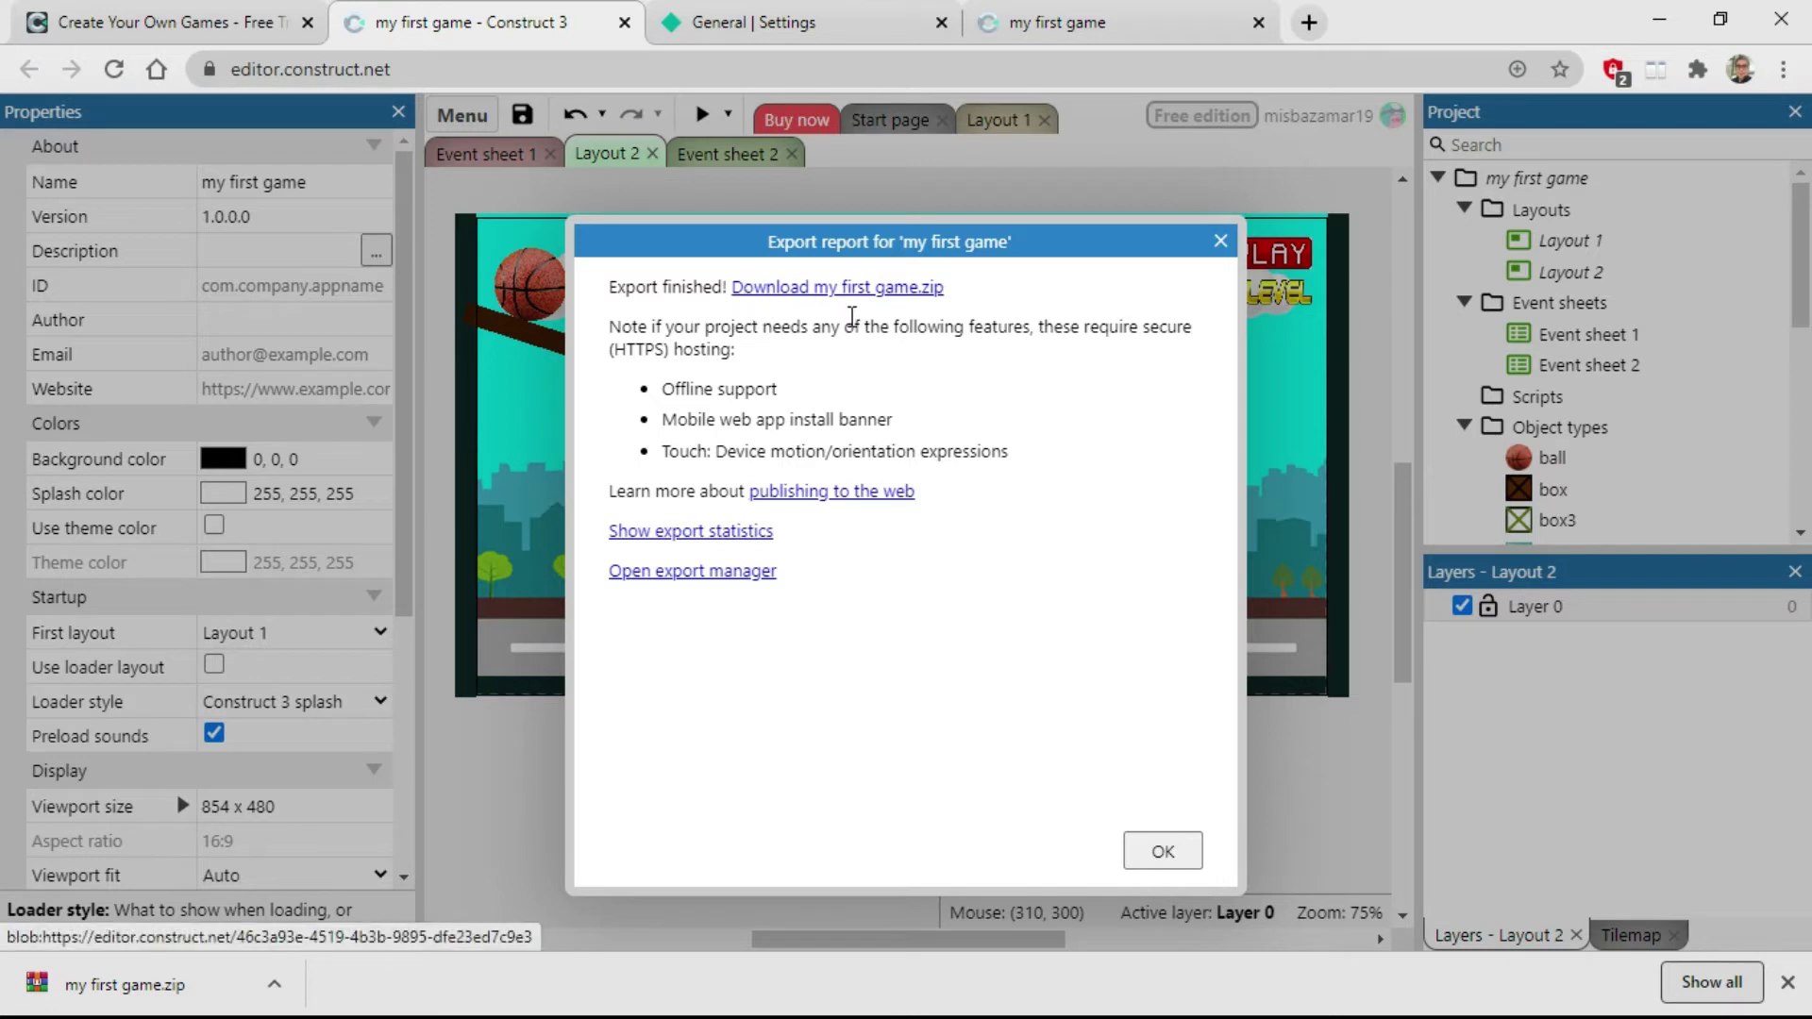
Download the exported game zip and show the downloaded file in its folder
click(769, 287)
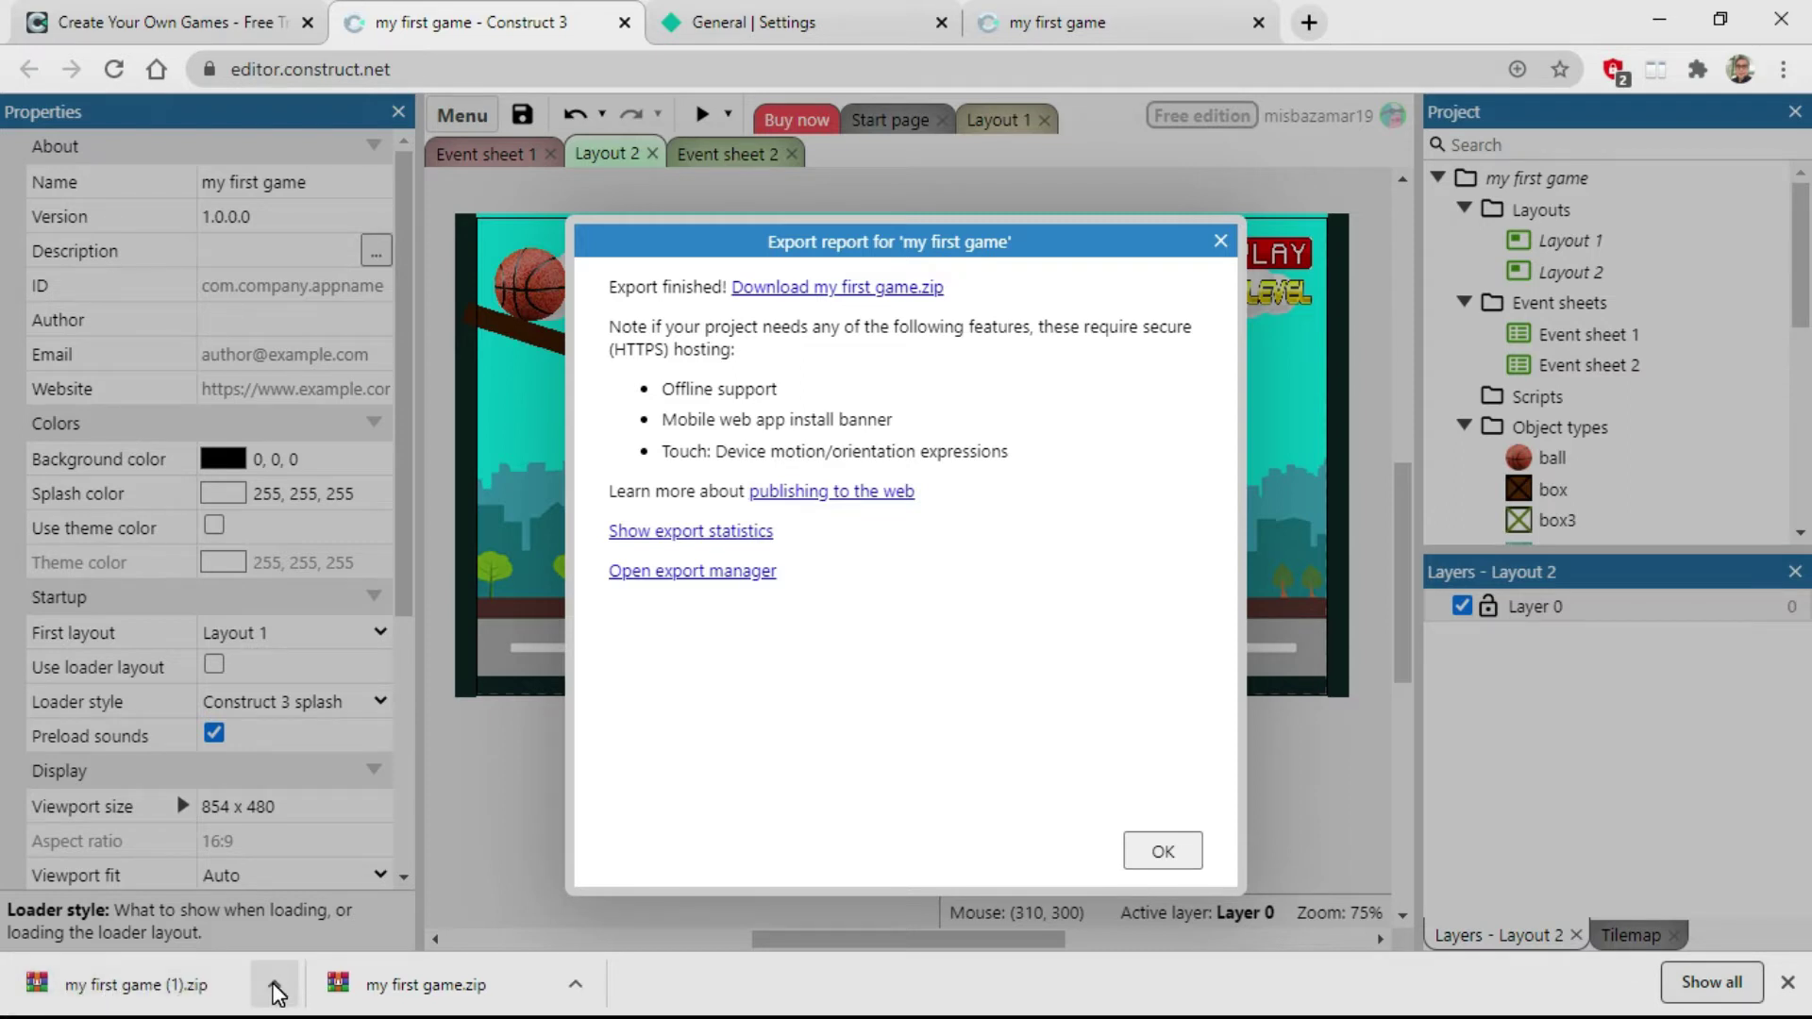
click(276, 987)
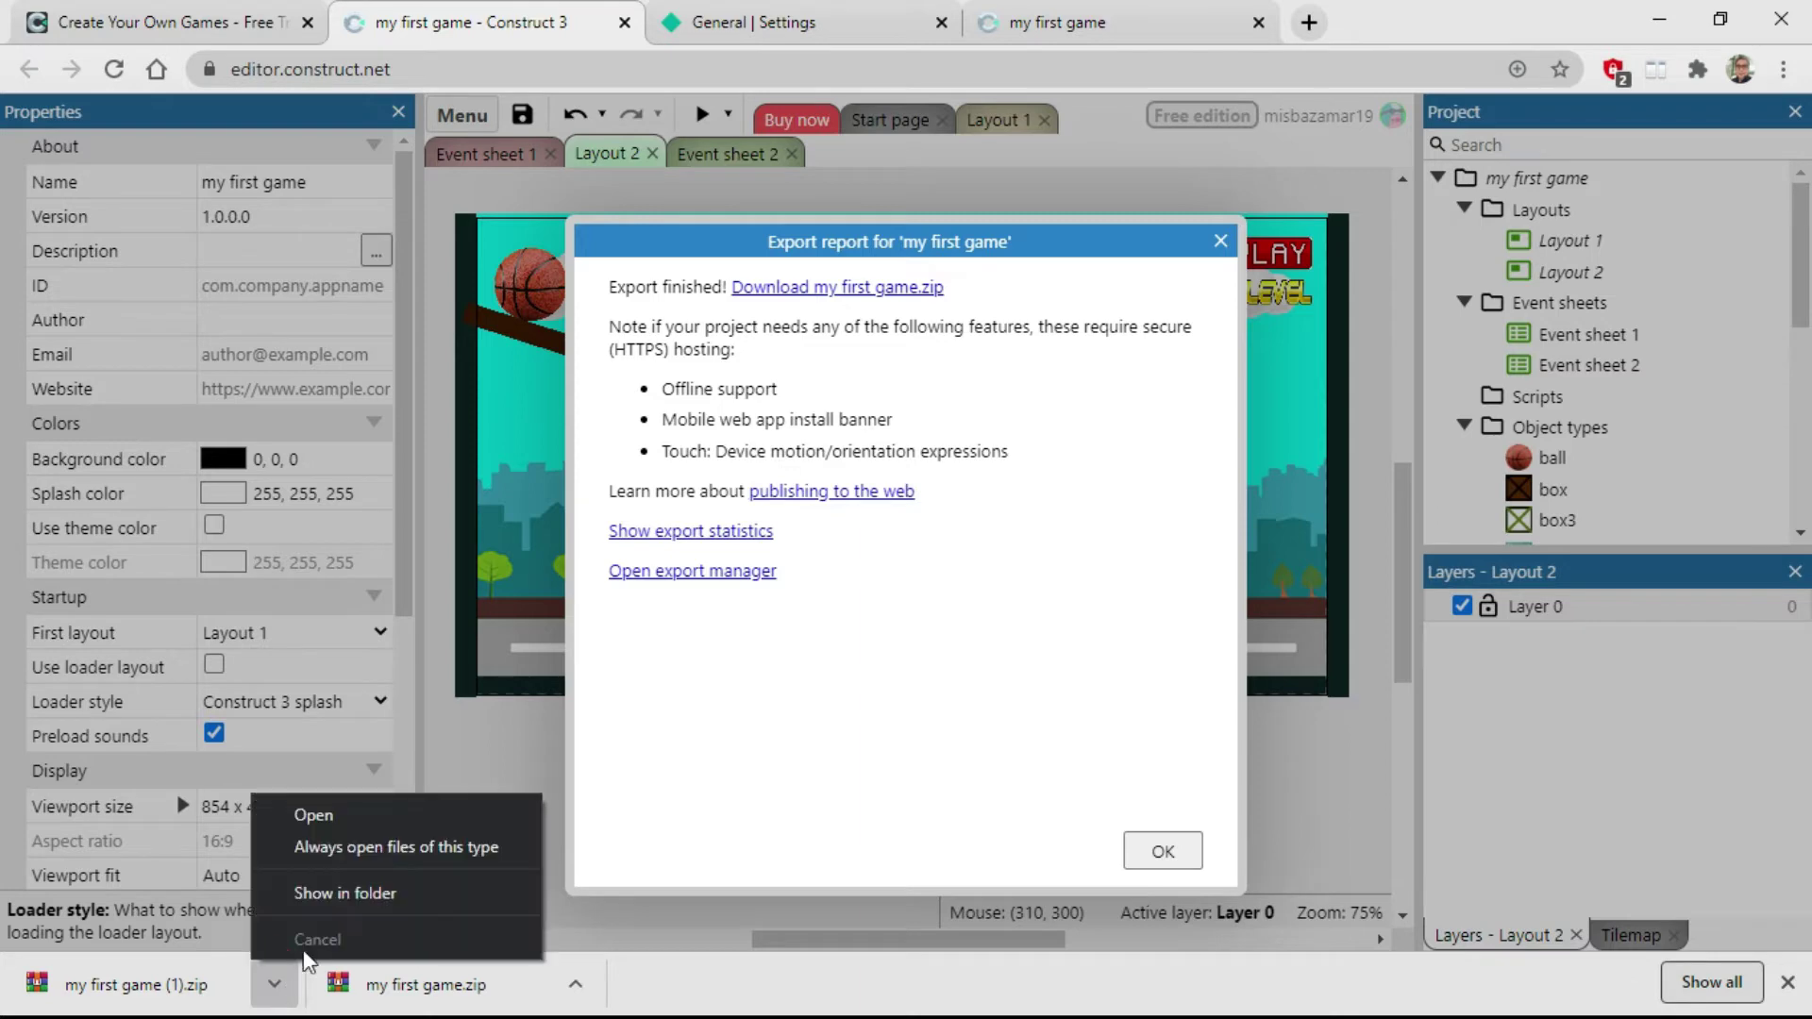
click(348, 891)
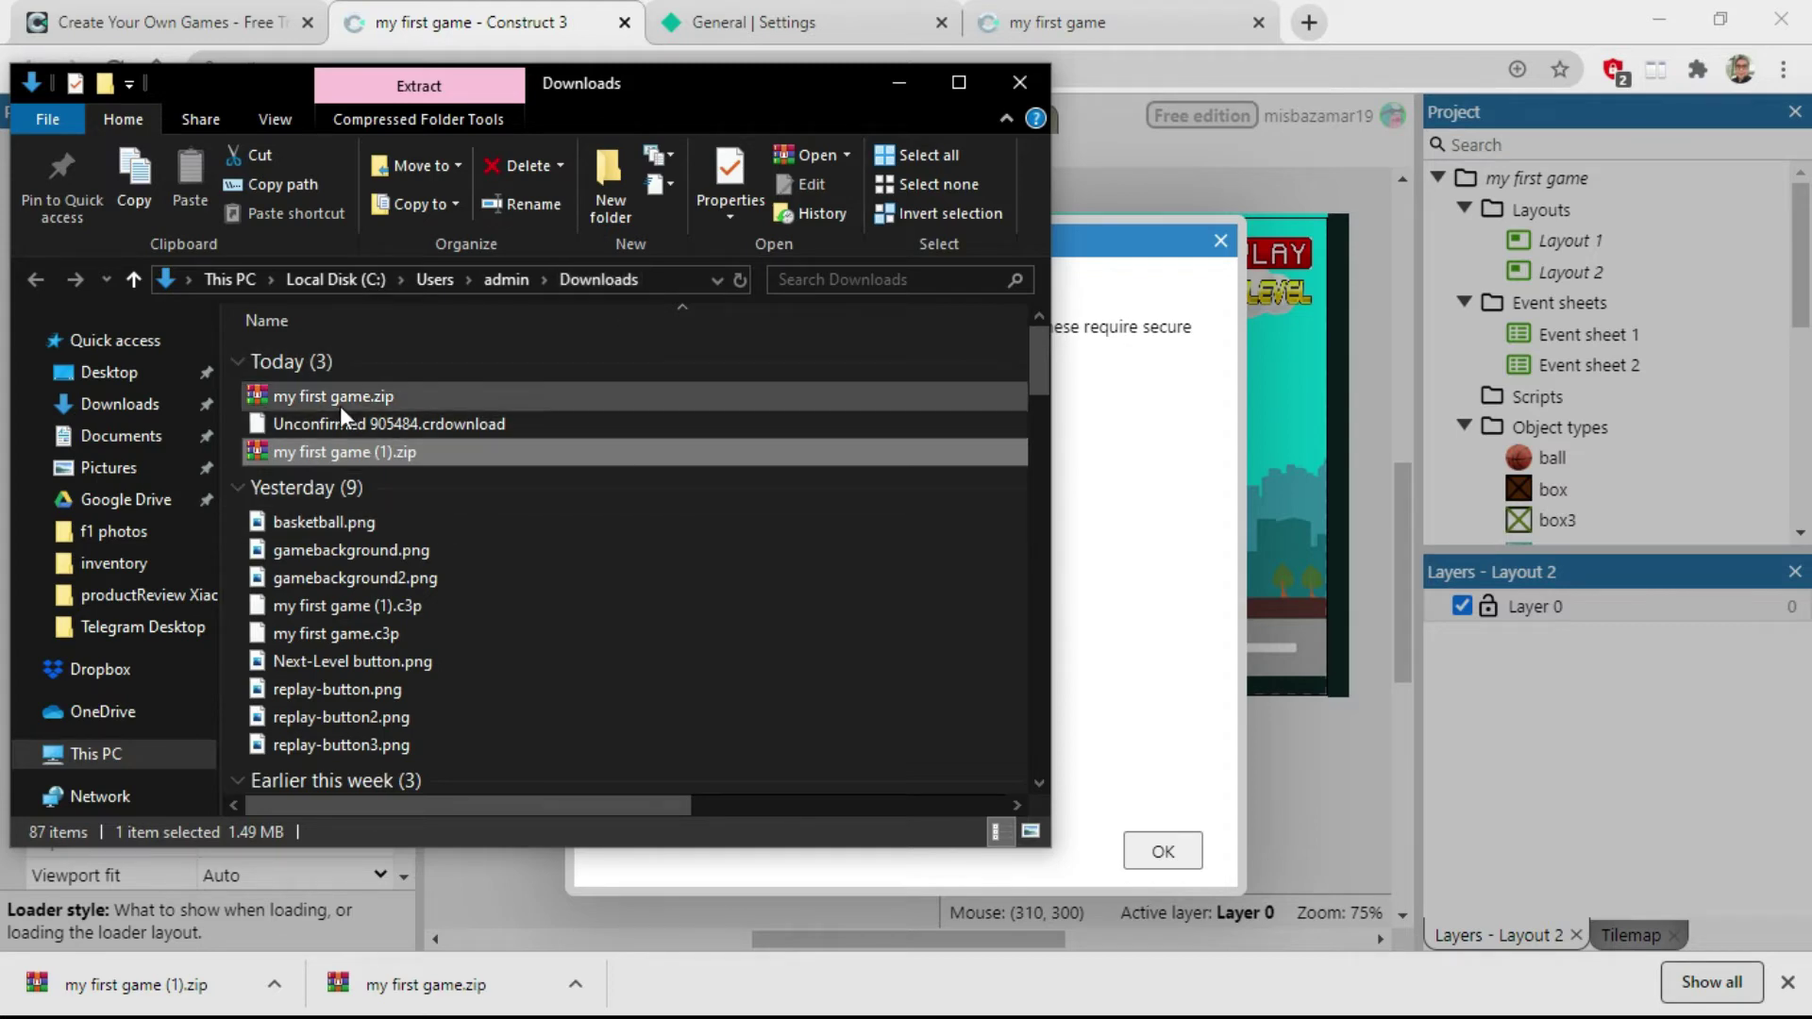
mouse_move(345, 404)
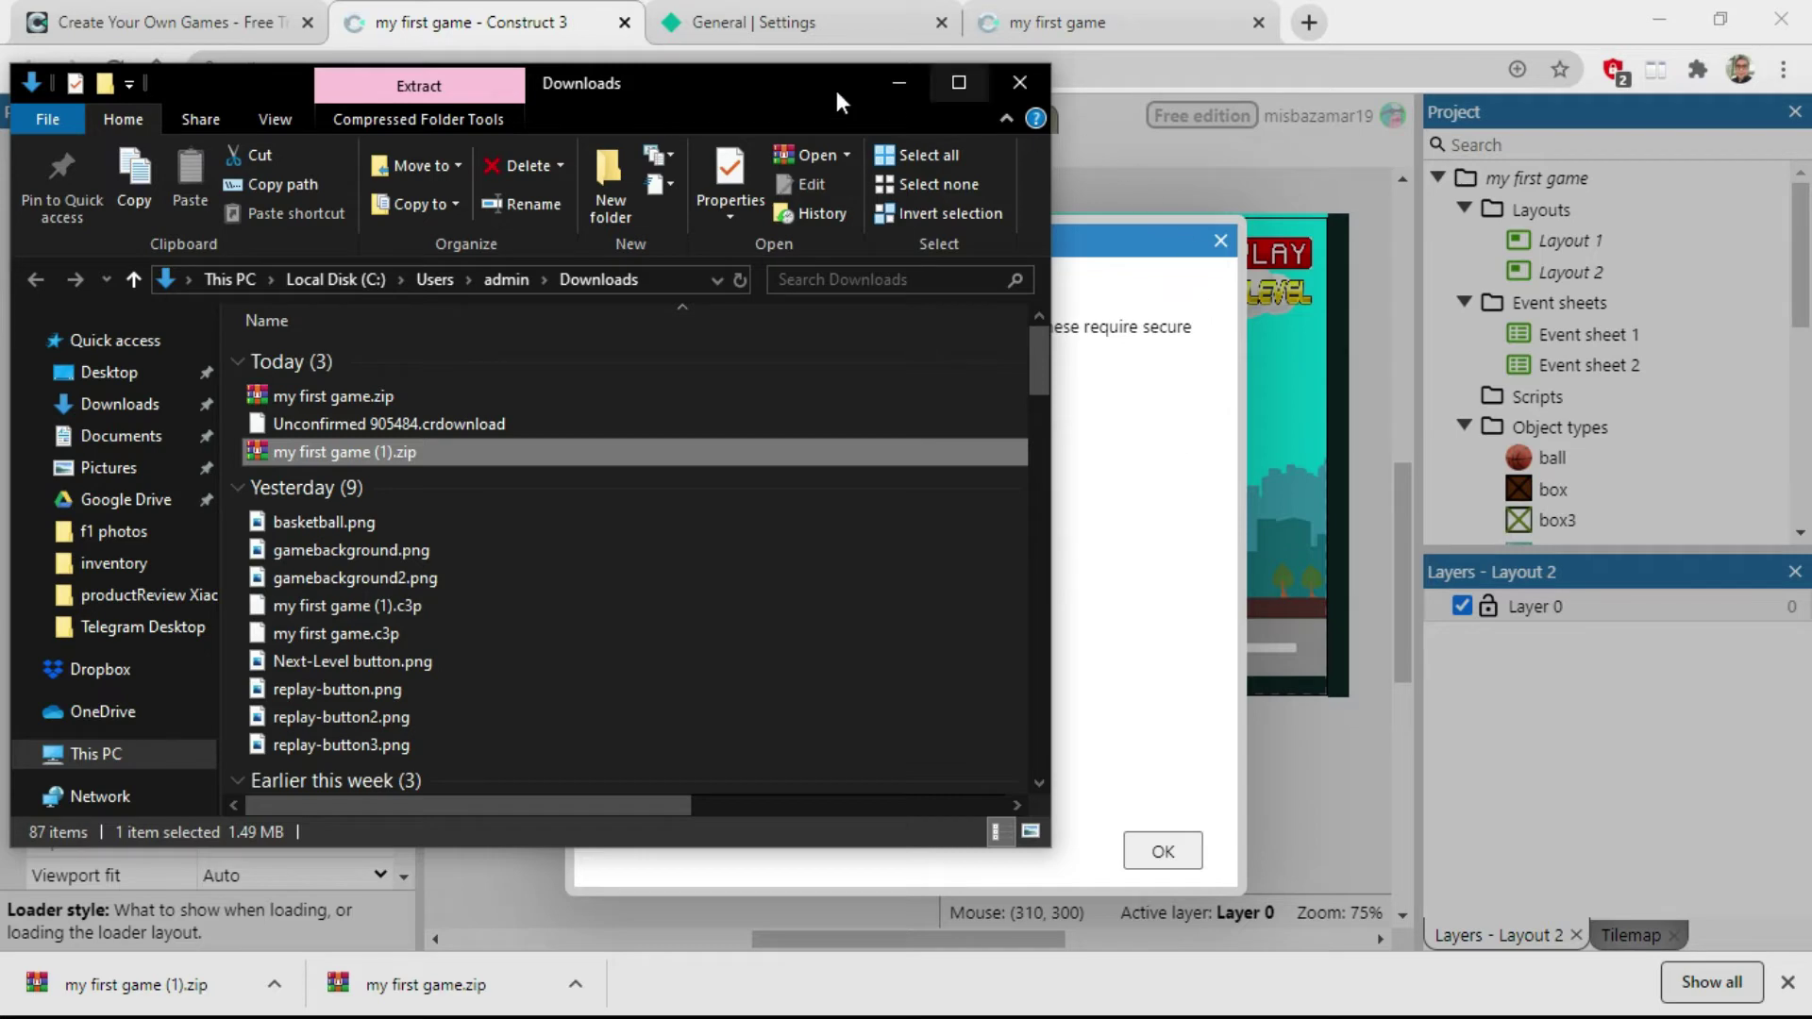
Switch to Netlify and open the team's site list at the drop area for deploying a new site without Git
click(836, 16)
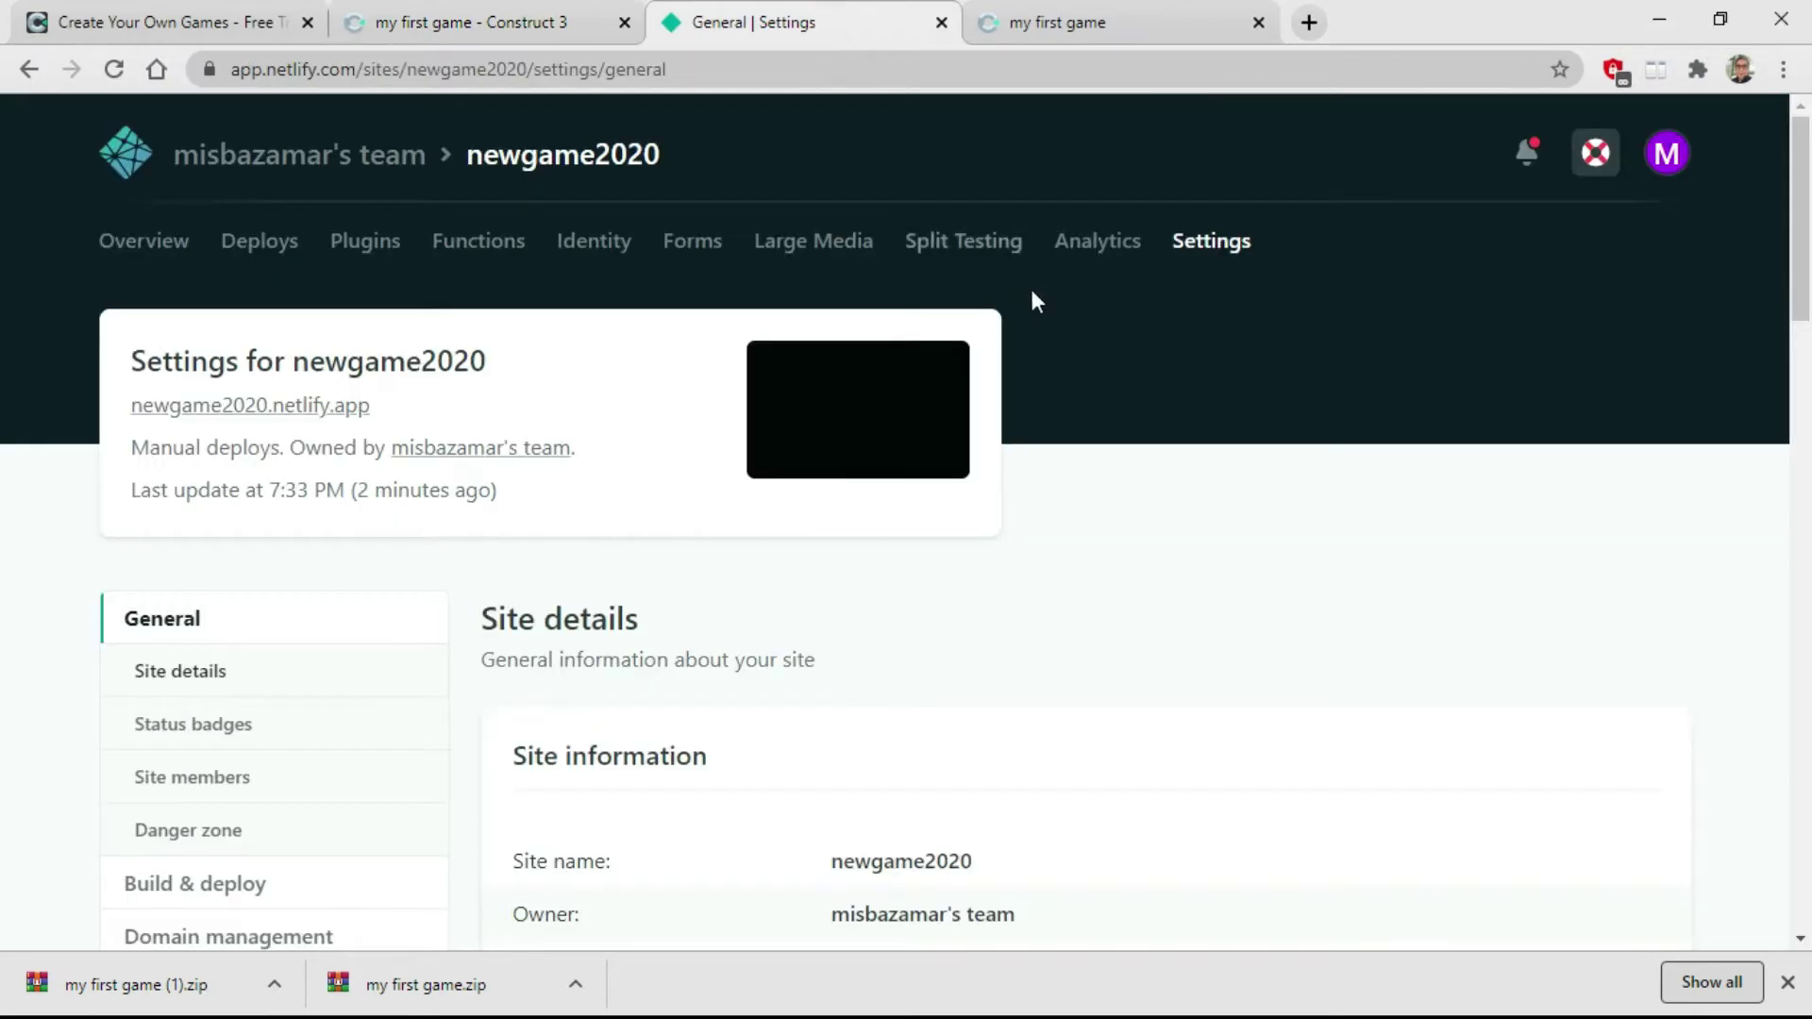
click(134, 162)
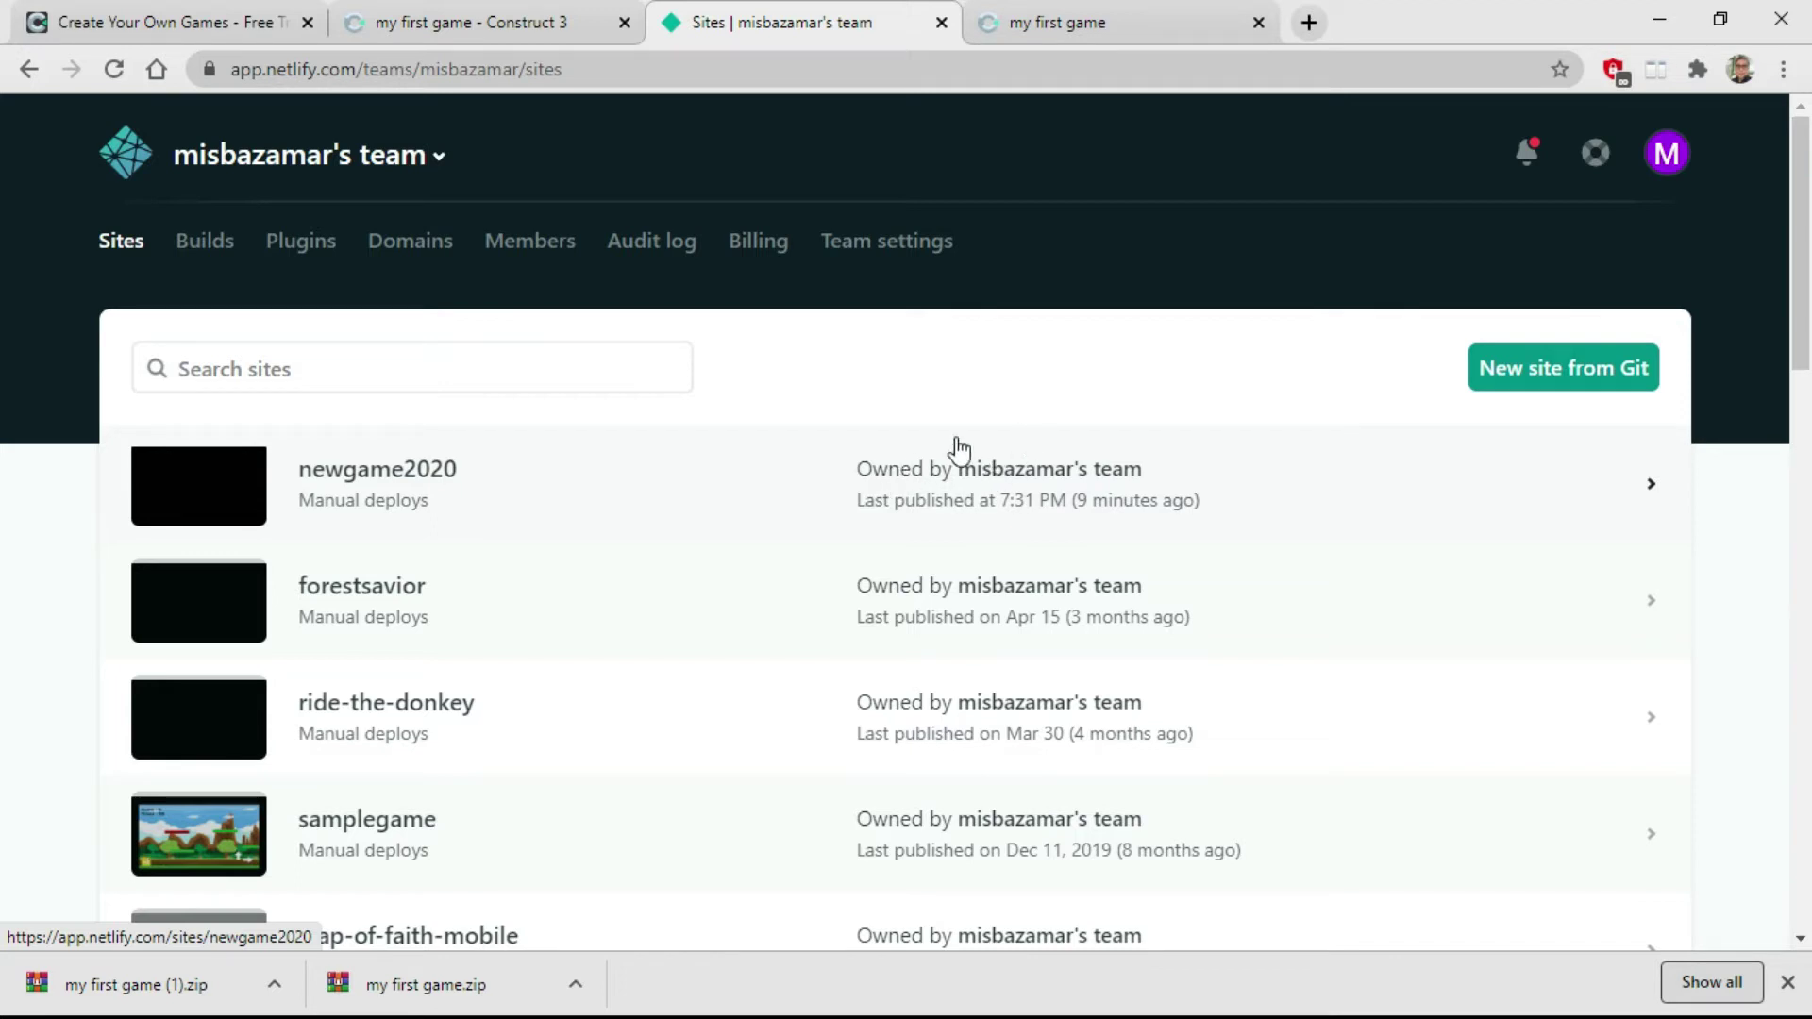
scroll(652, 518, down, 2)
scroll(658, 535, down, 11)
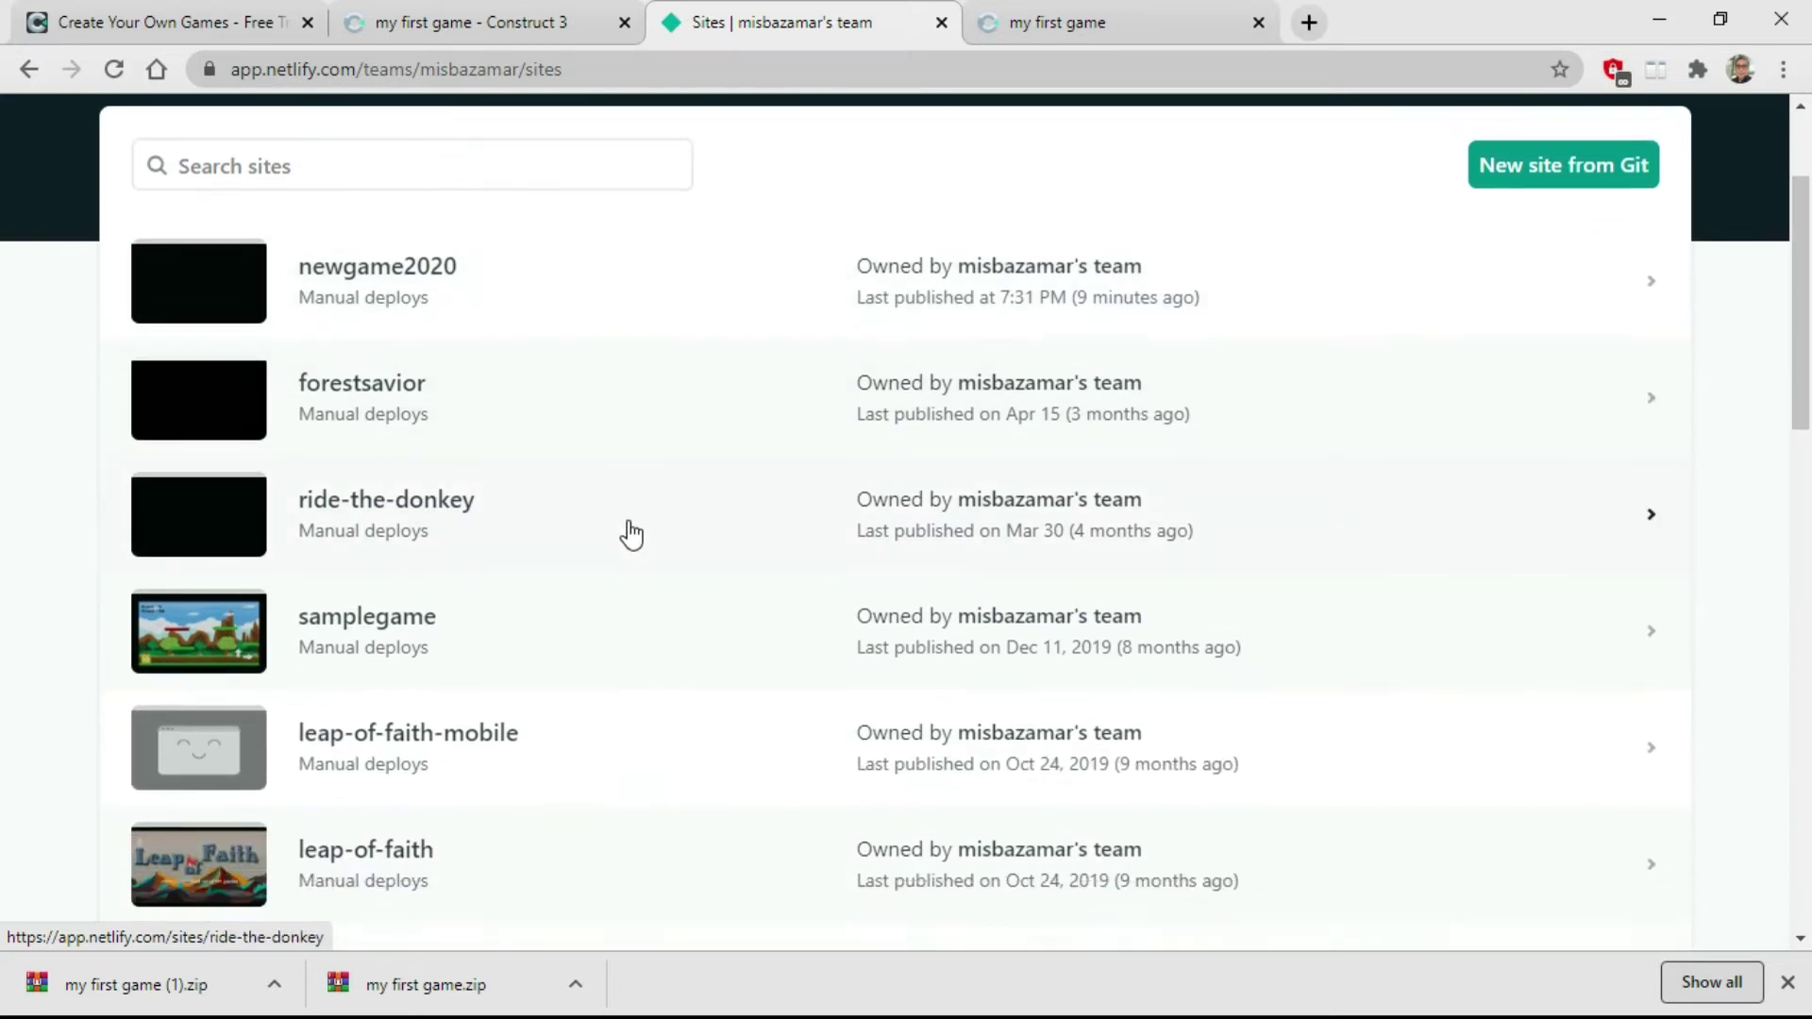
scroll(613, 565, down, 3)
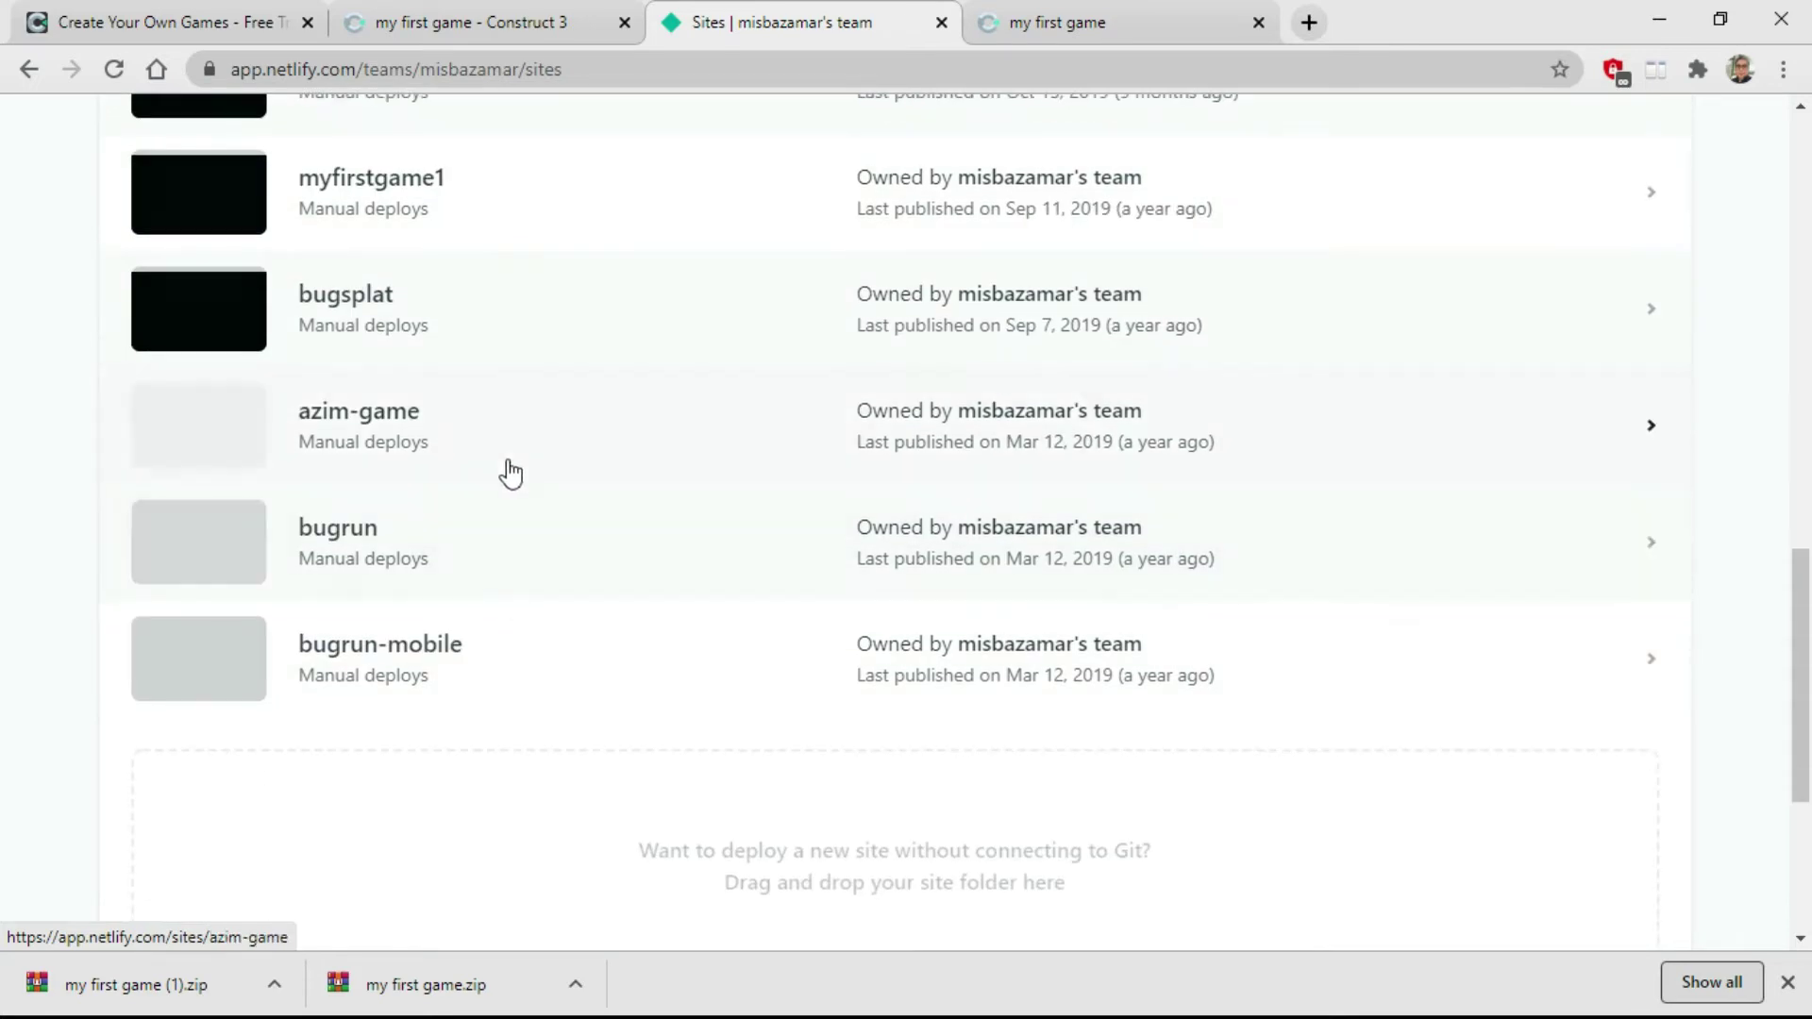
scroll(593, 633, up, 2)
scroll(592, 632, up, 14)
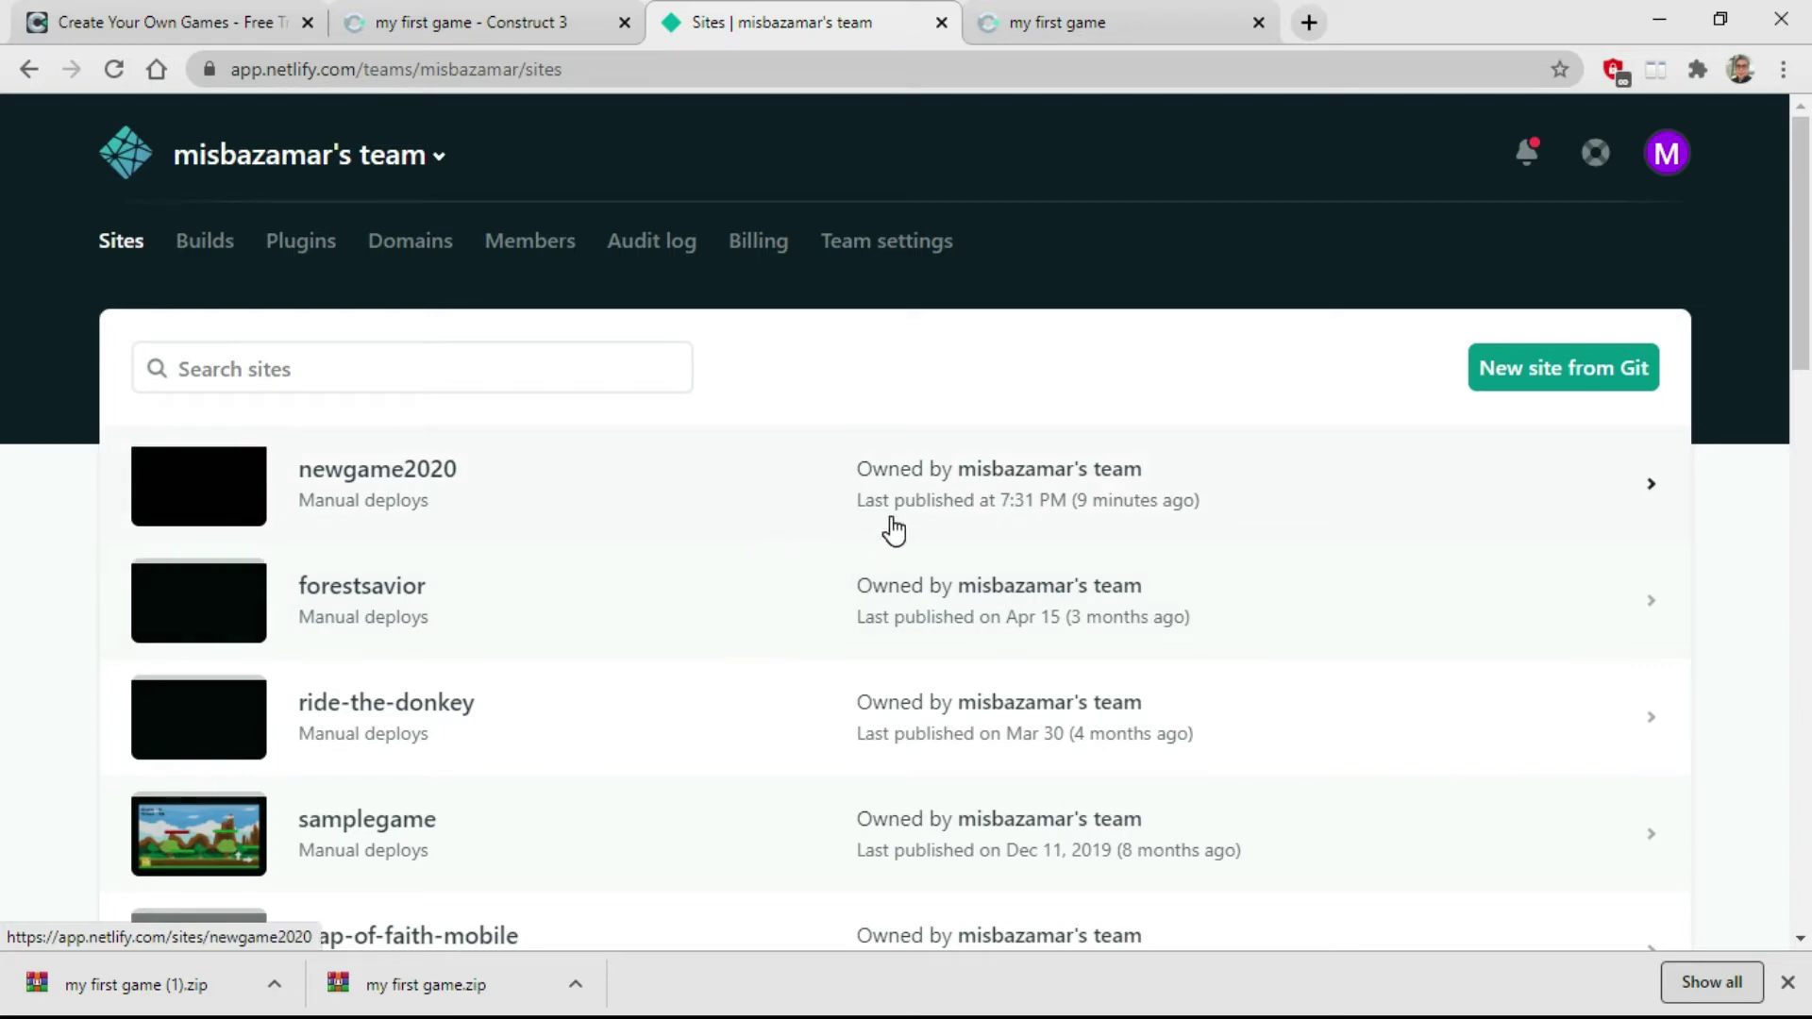
scroll(802, 525, down, 2)
scroll(805, 511, down, 10)
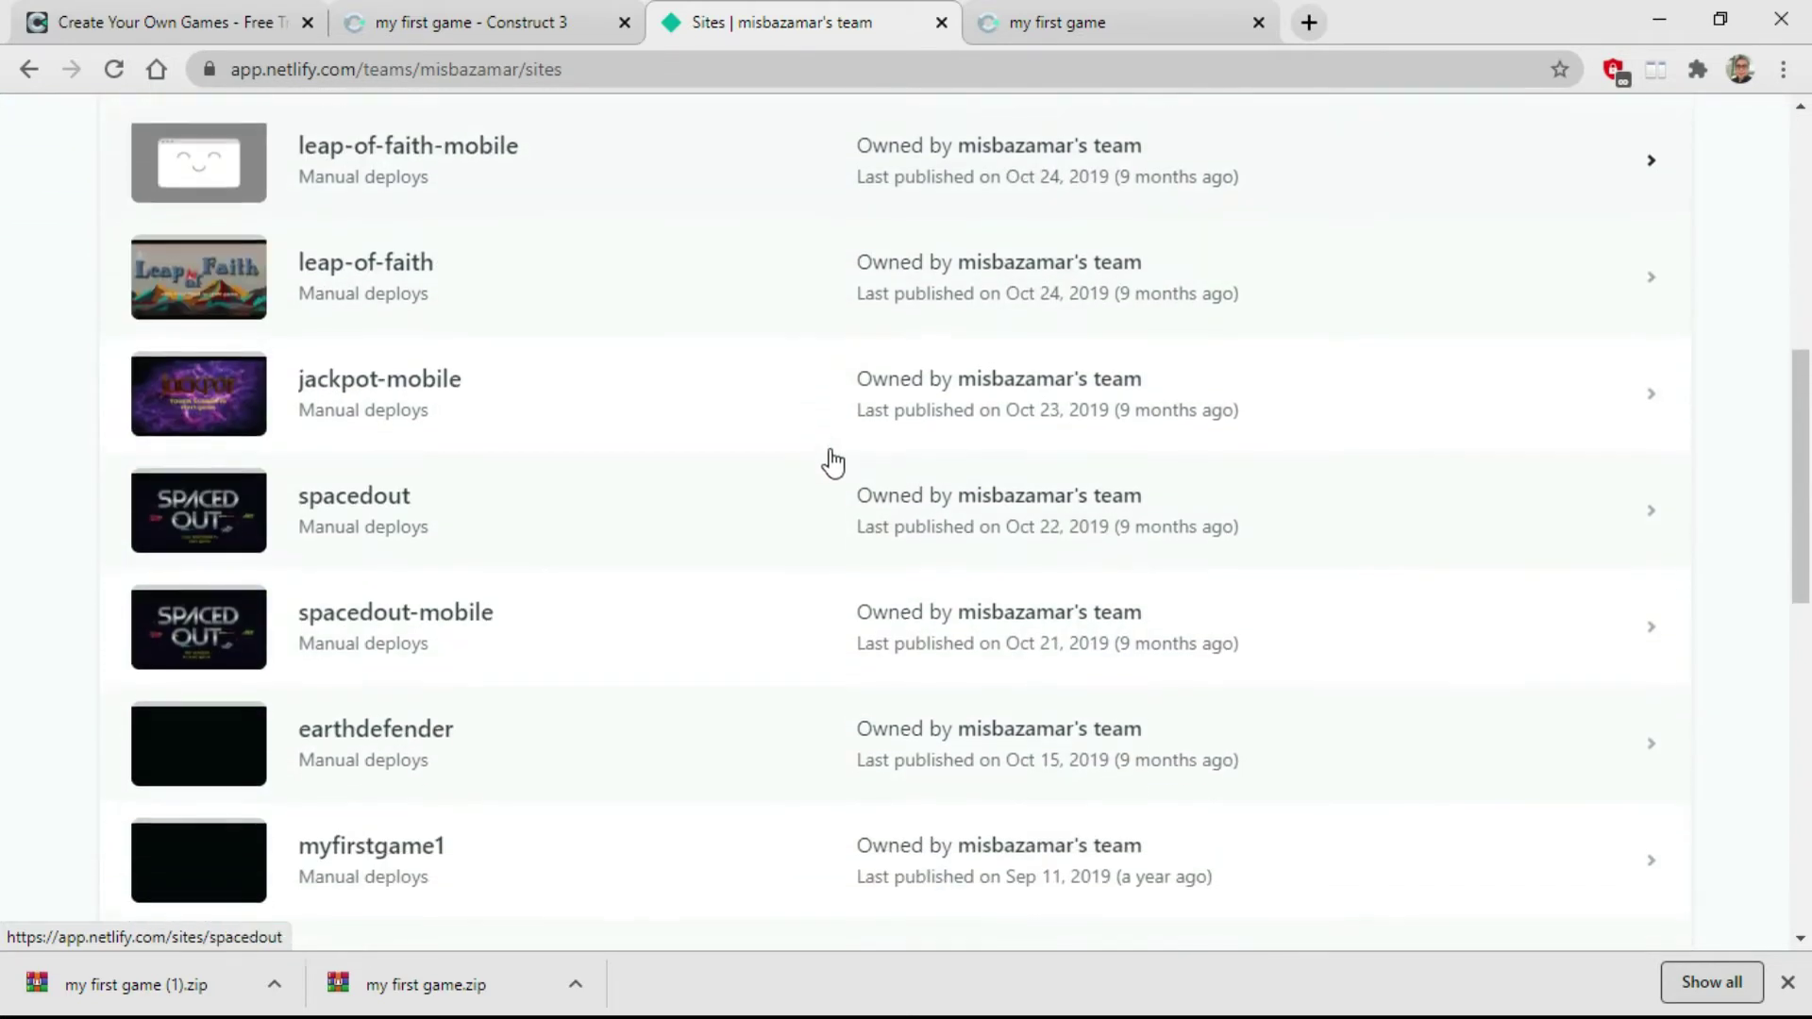
scroll(887, 439, down, 4)
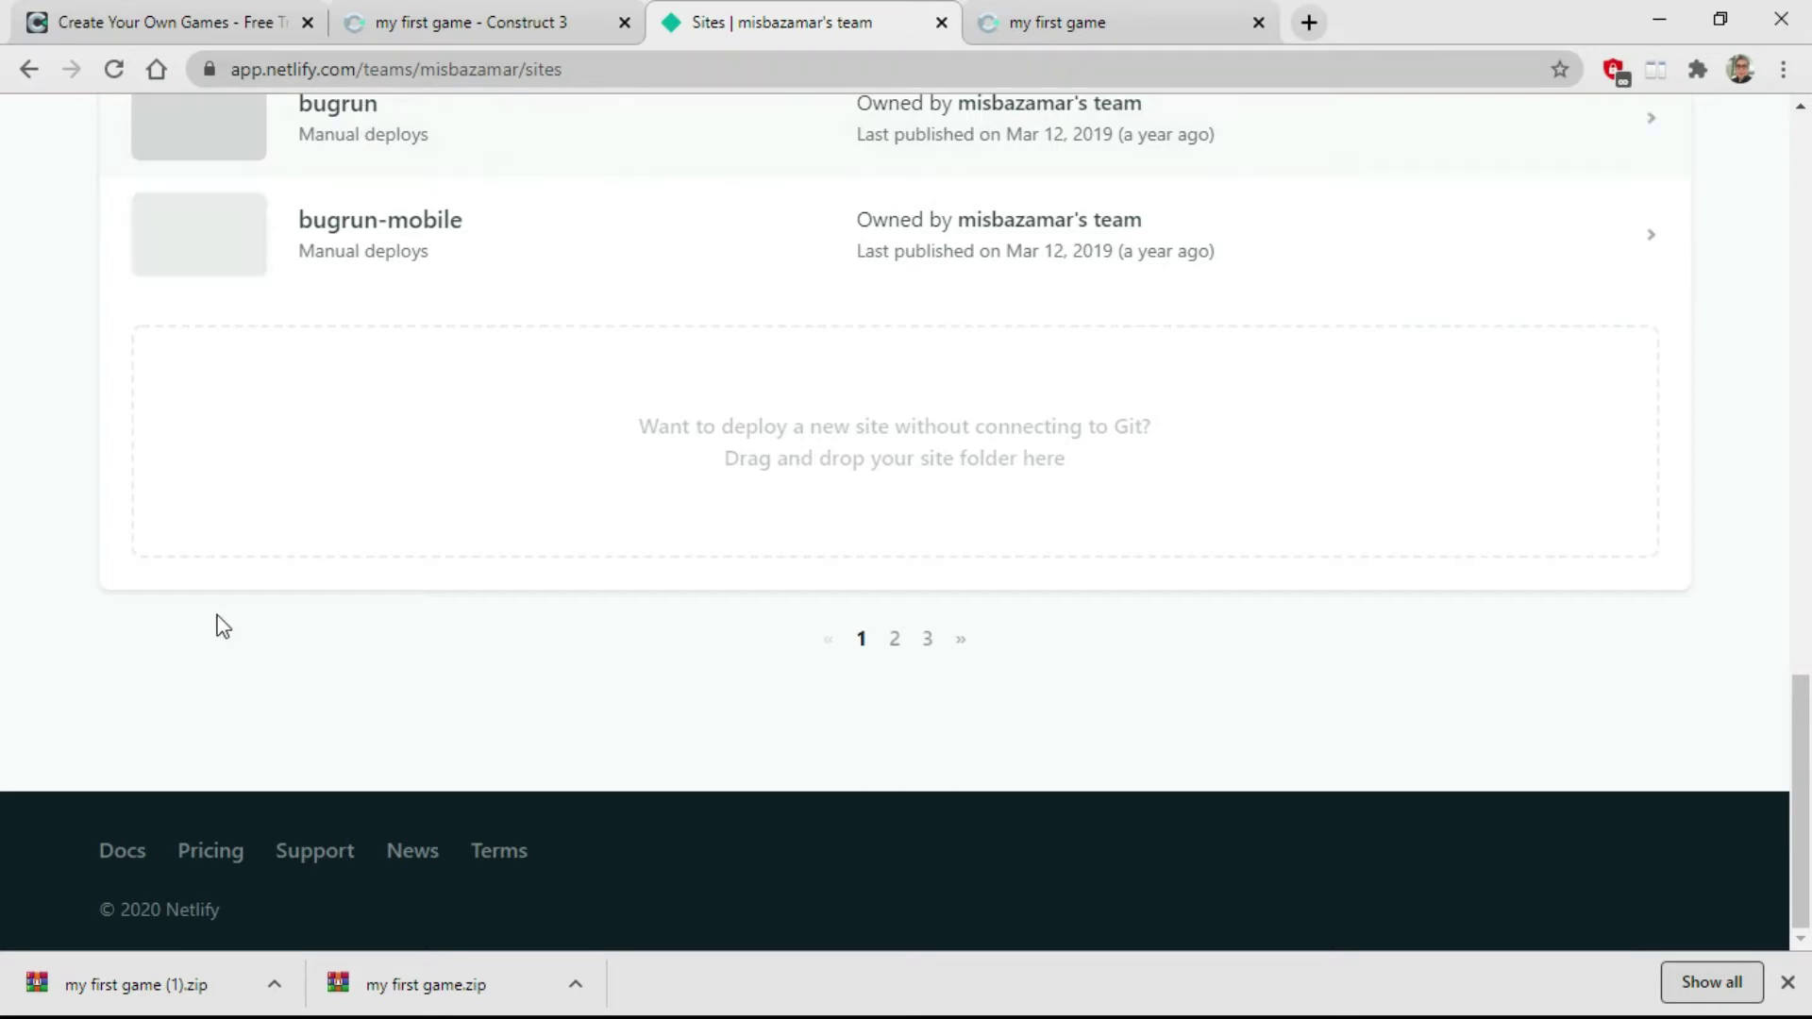
Show my first game (1).zip in its folder and drop it onto Netlify's deploy area to publish a new site
click(276, 986)
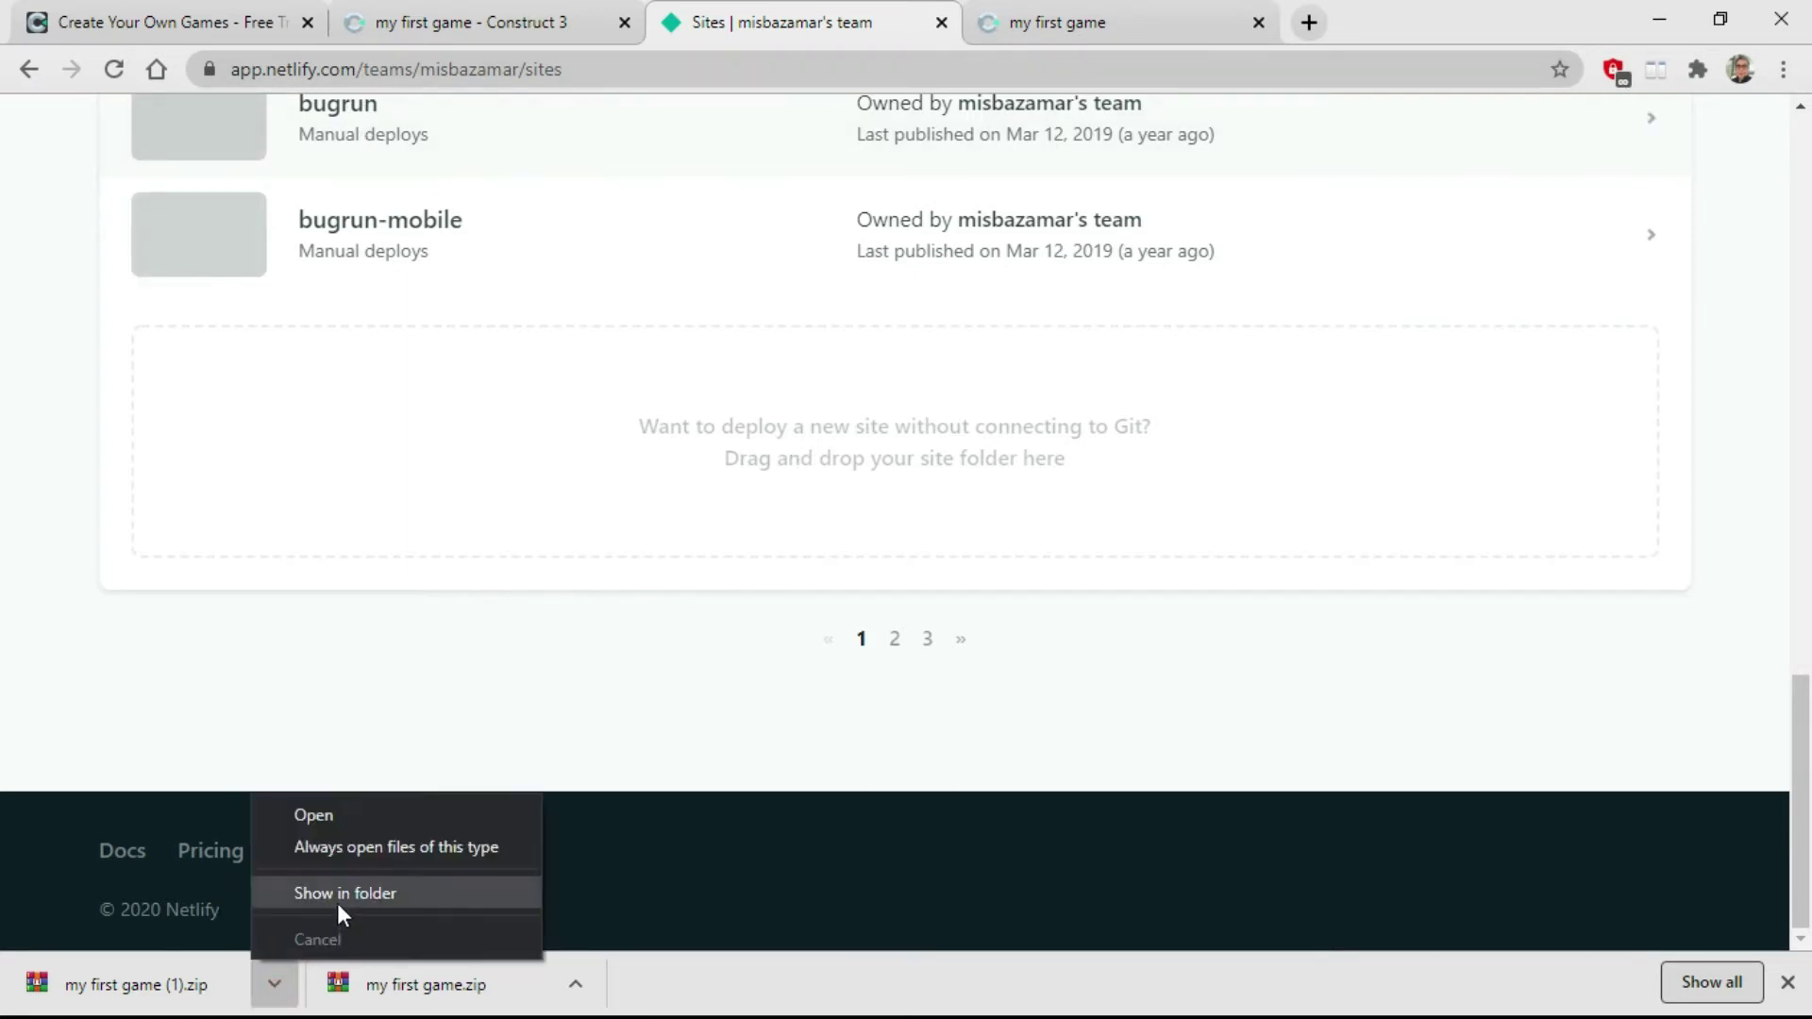
click(338, 903)
drag(702, 92, 494, 66)
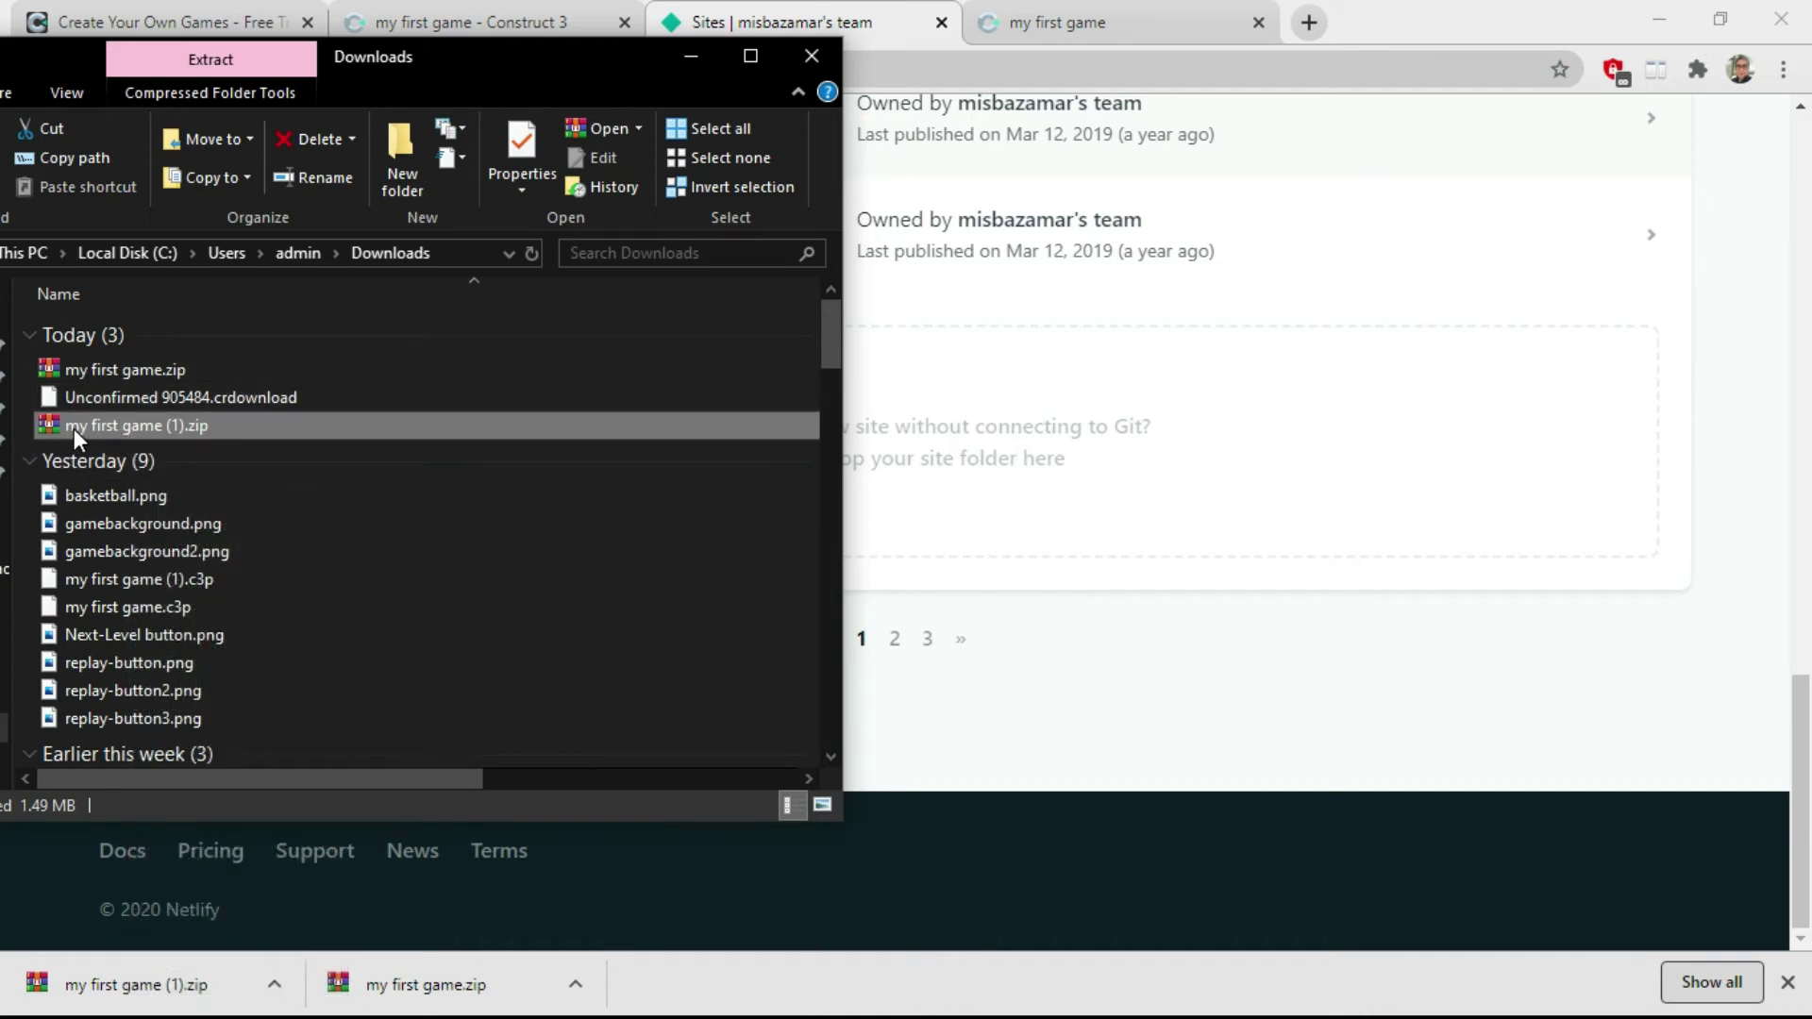
mouse_move(89, 428)
drag(98, 428, 1026, 498)
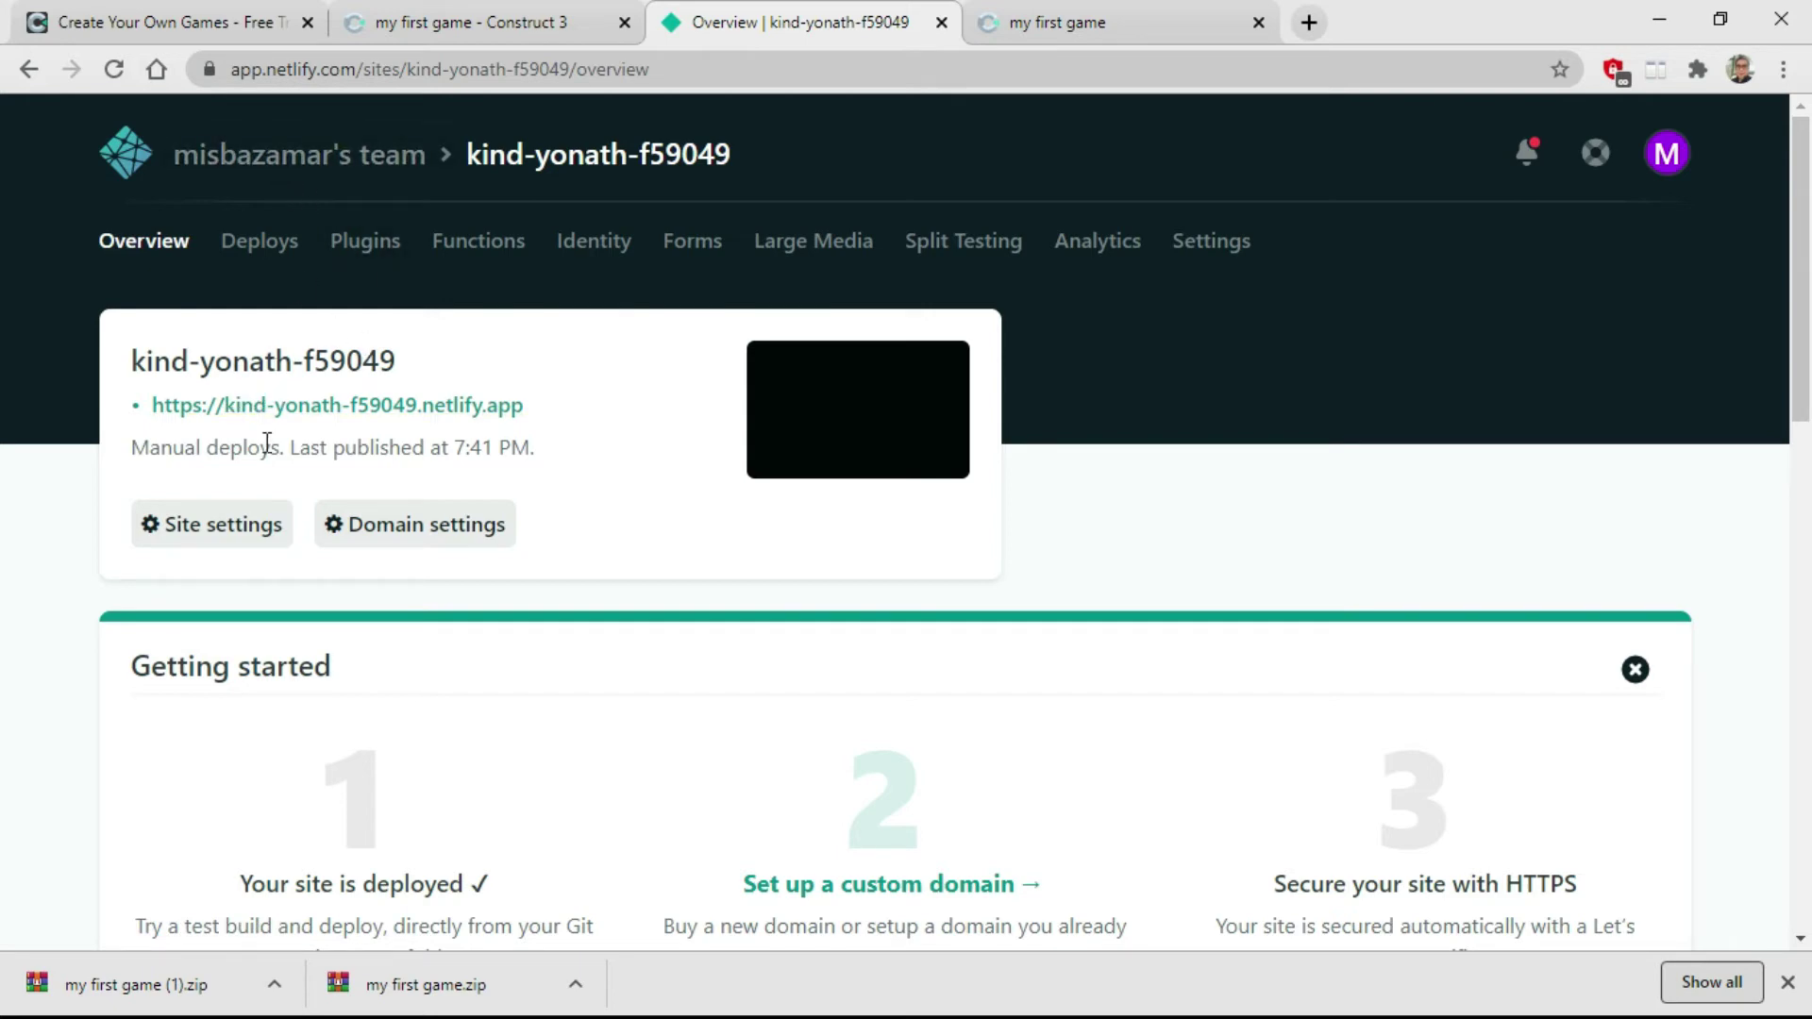
Open the new site's general settings and bring up the form for changing its site name
click(215, 533)
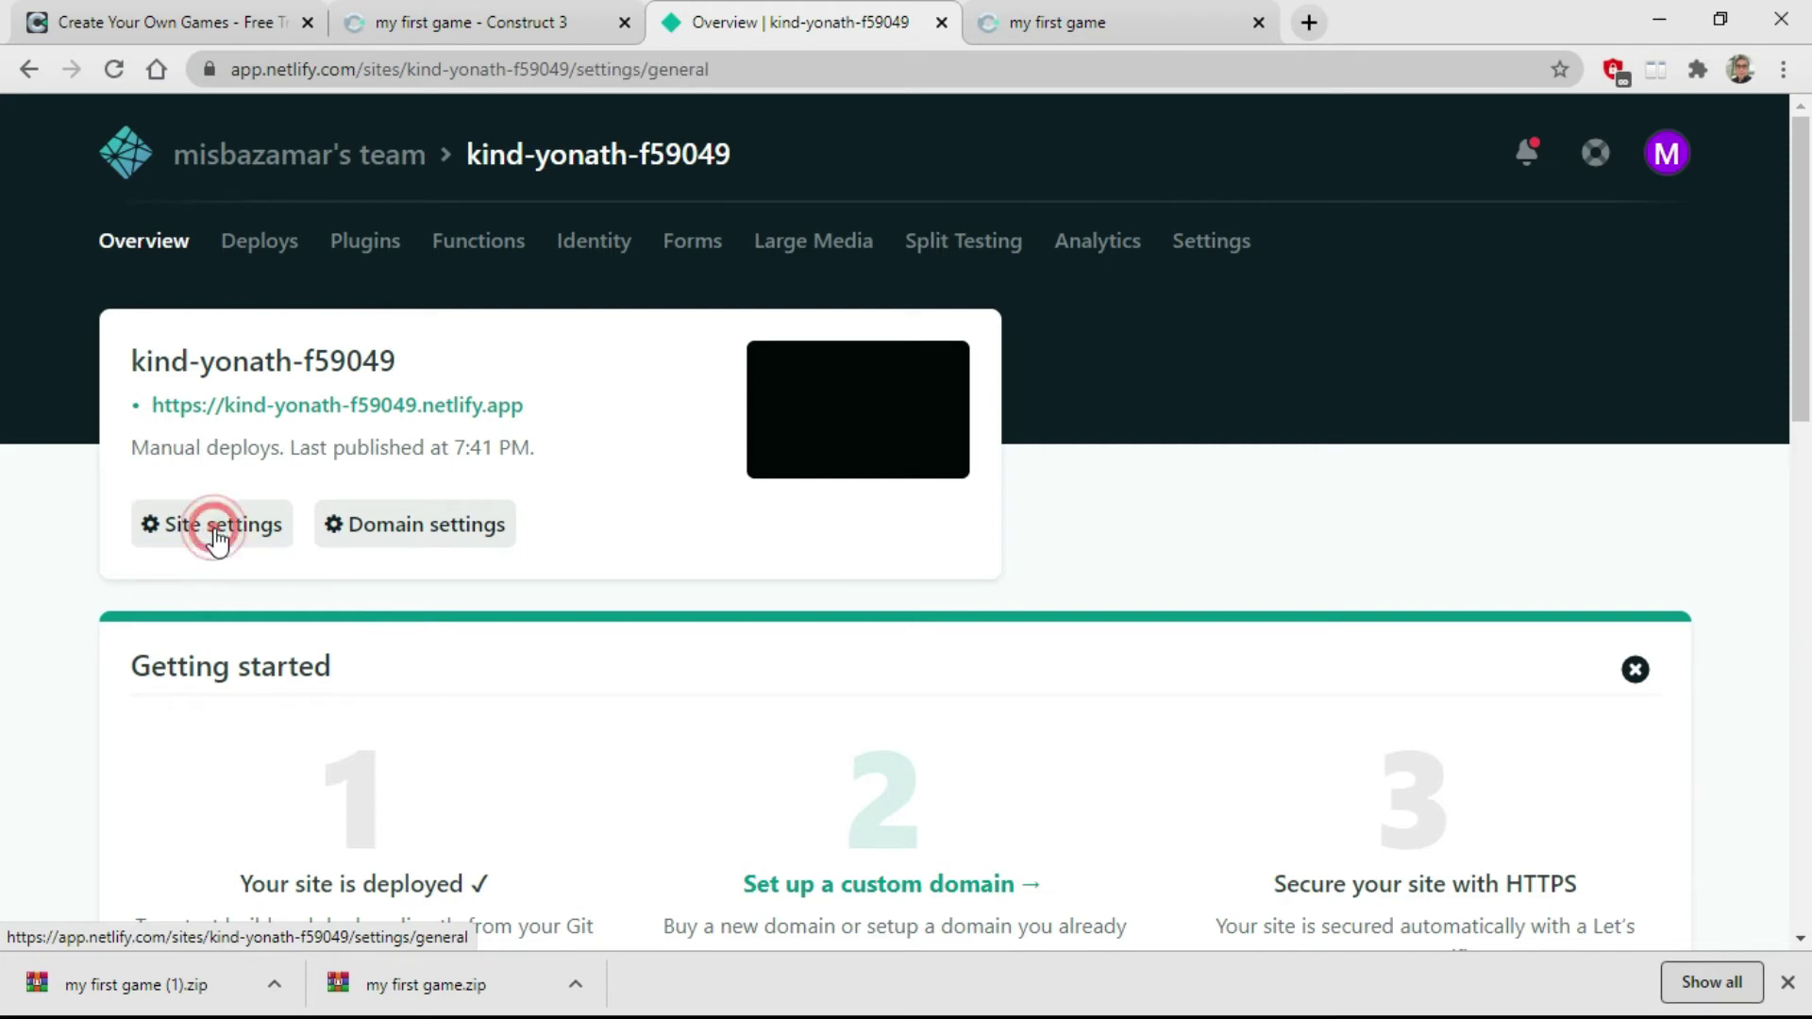
scroll(798, 576, down, 3)
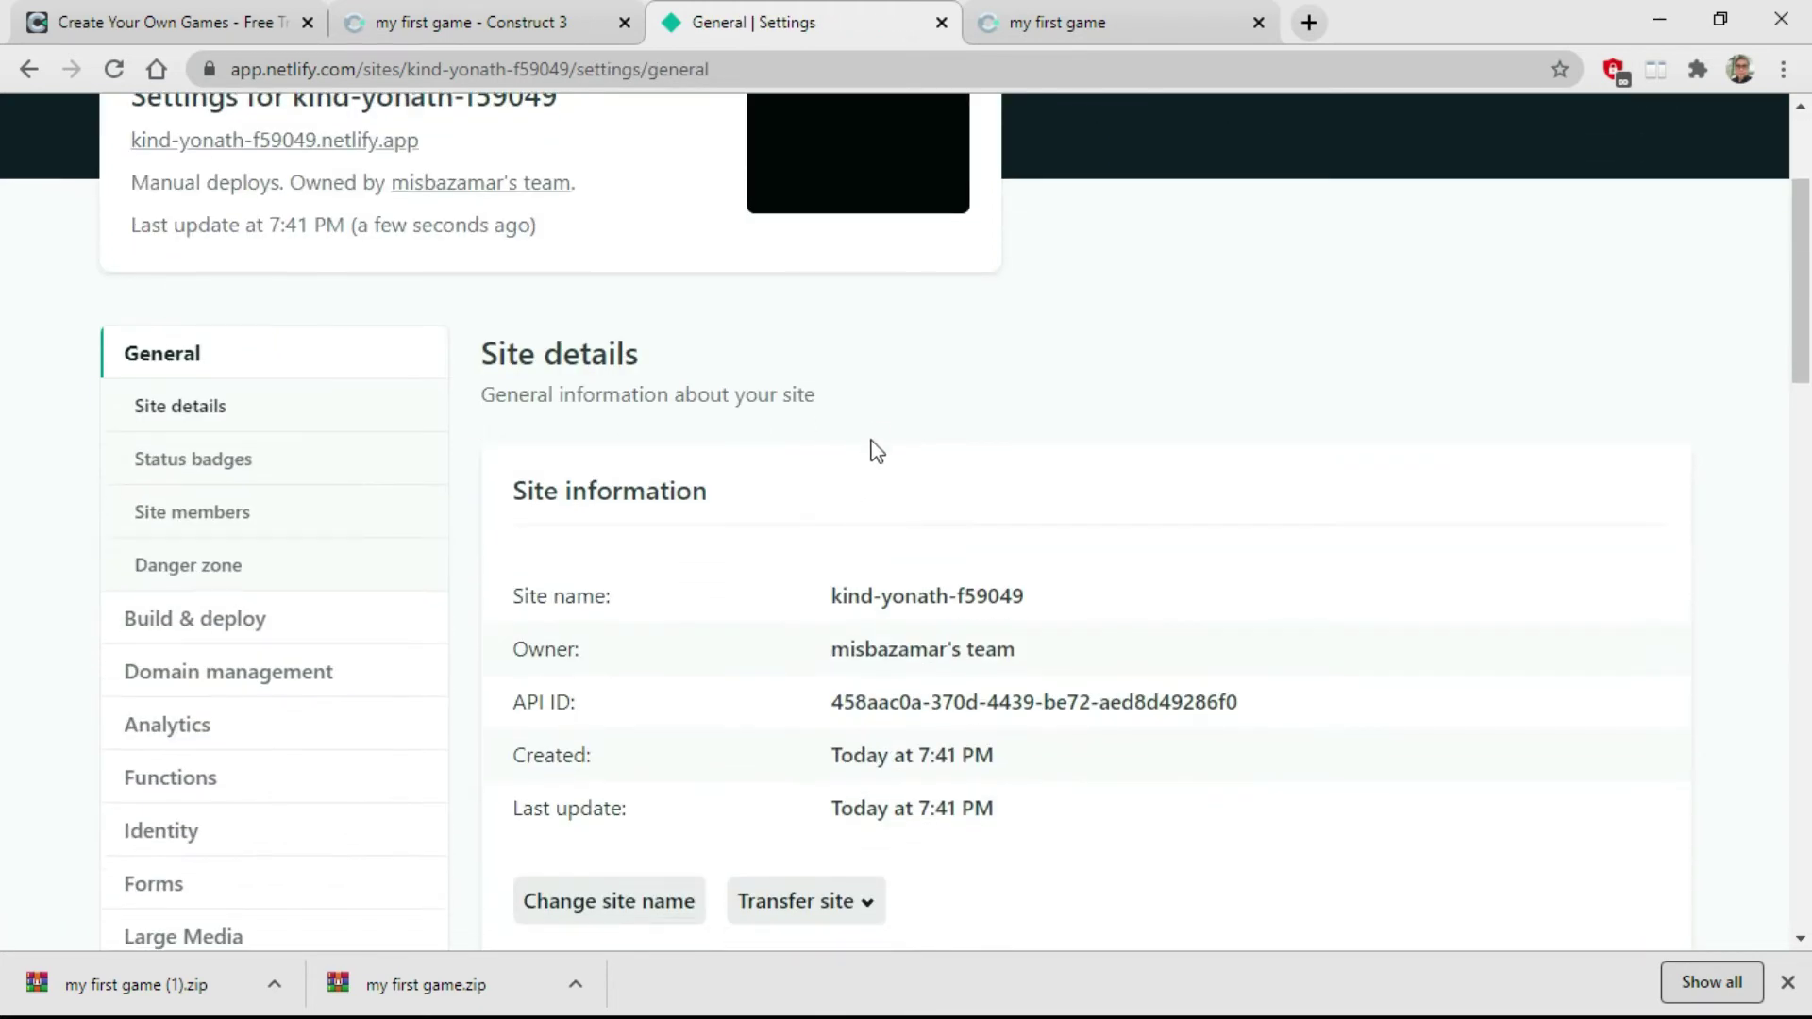
scroll(873, 439, down, 2)
scroll(892, 357, down, 2)
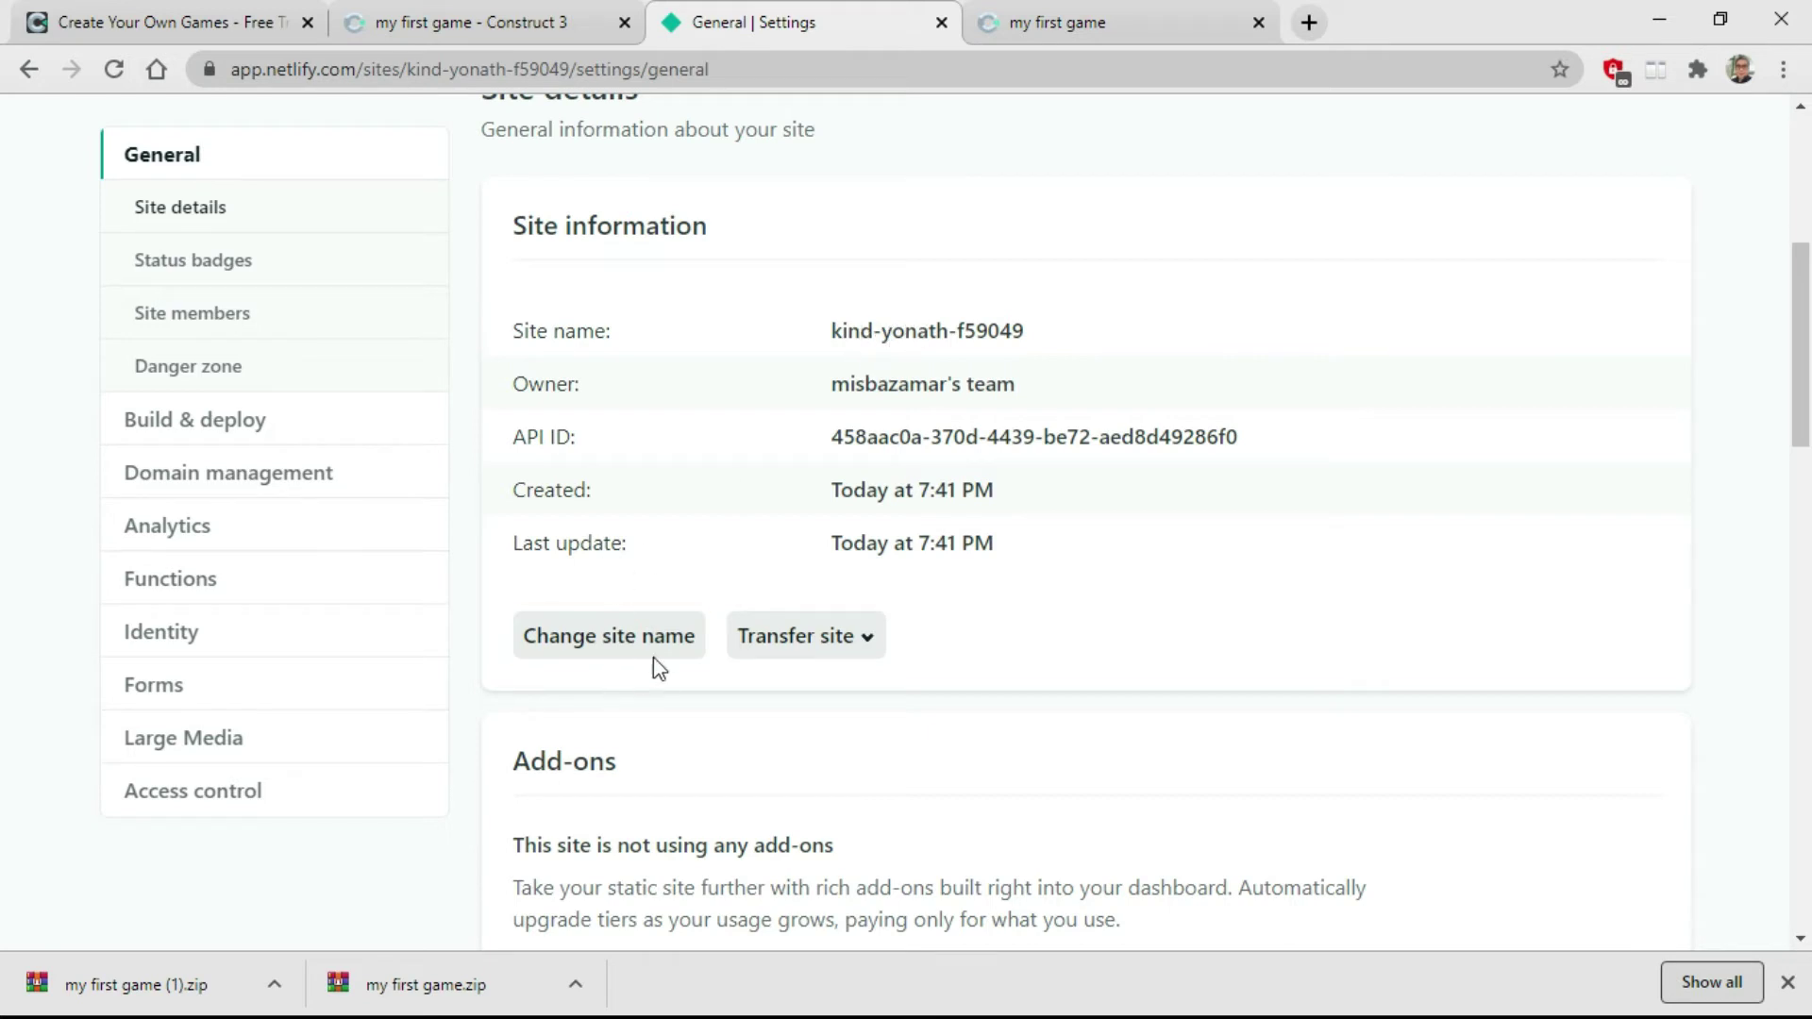
click(629, 651)
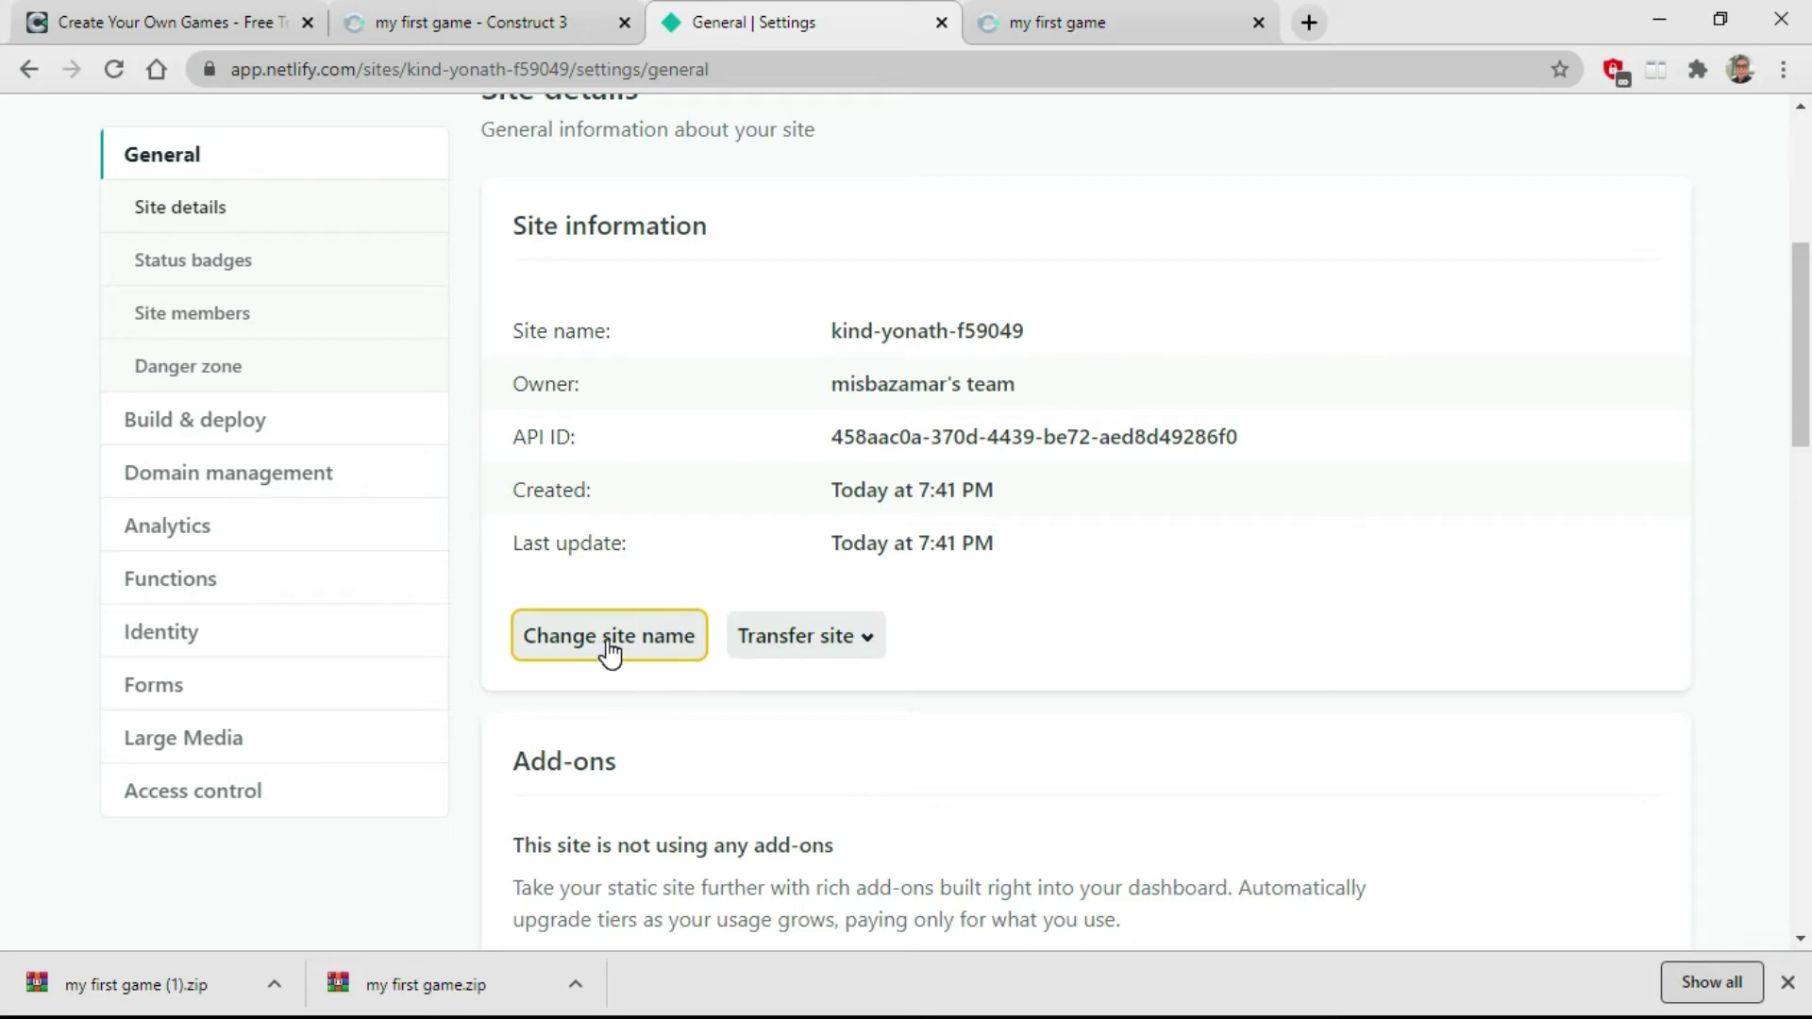
click(610, 651)
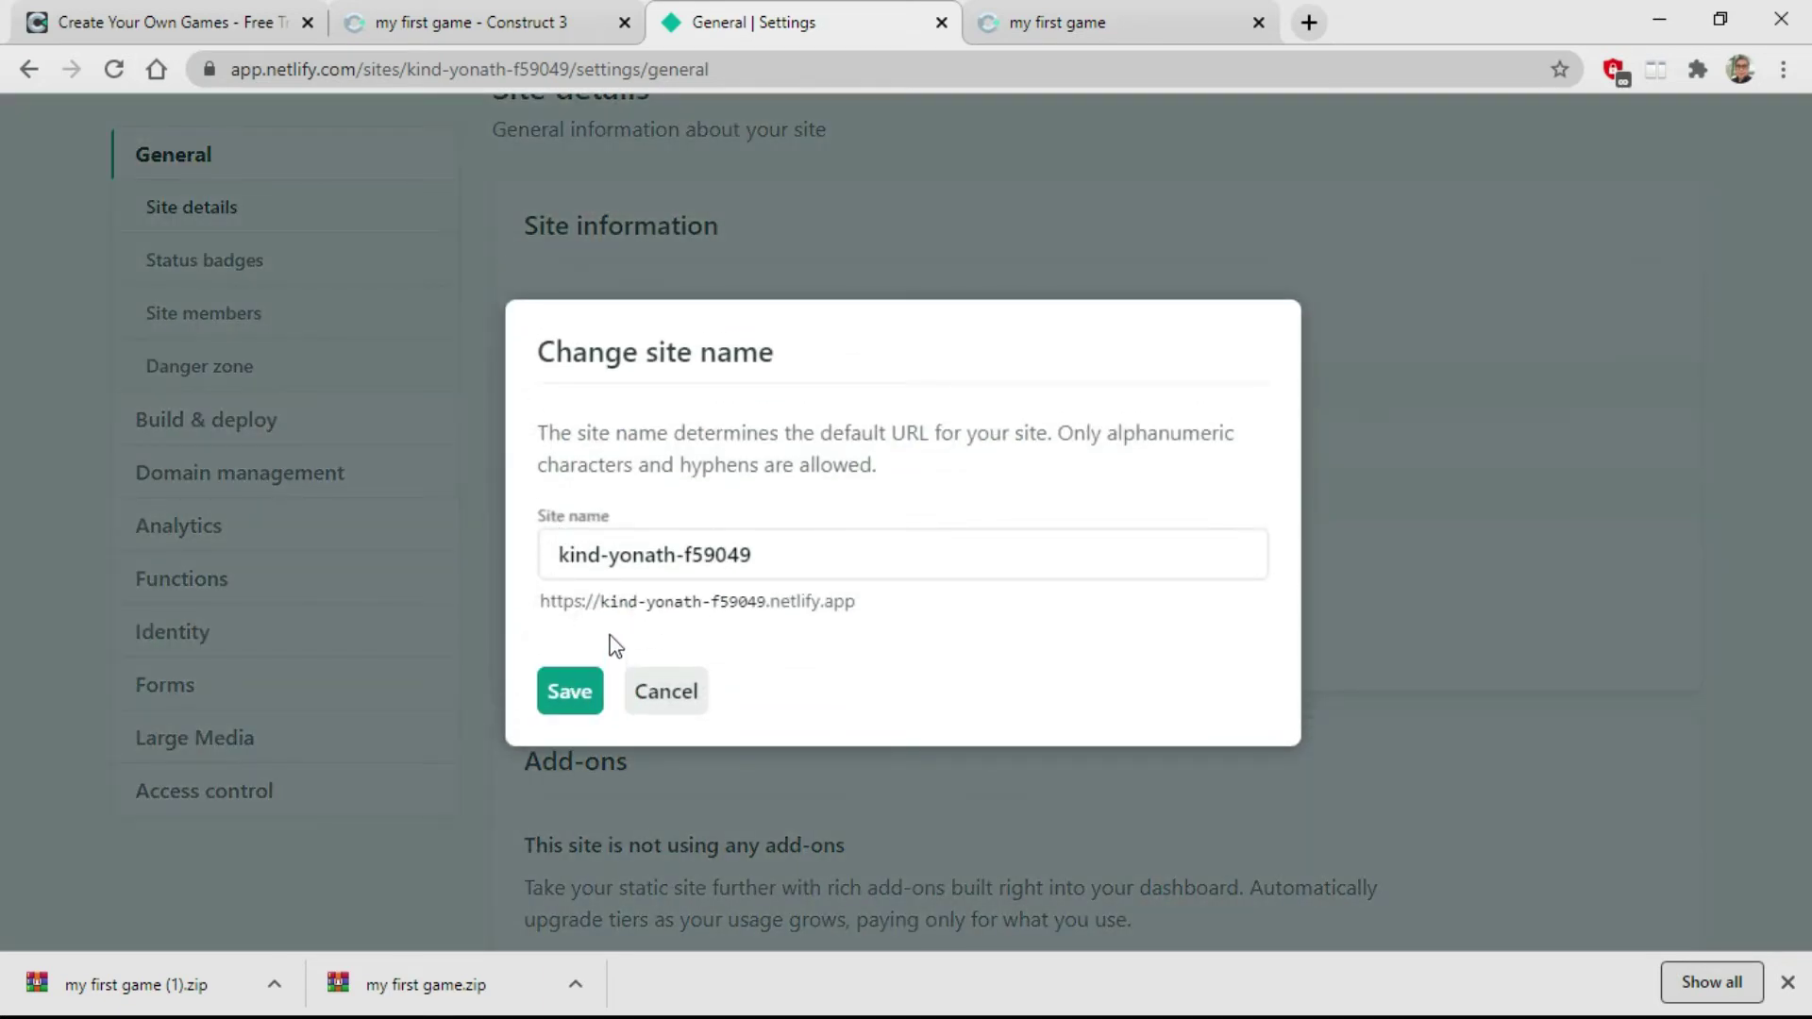
Replace the site name with game2020 and try to save it
click(604, 555)
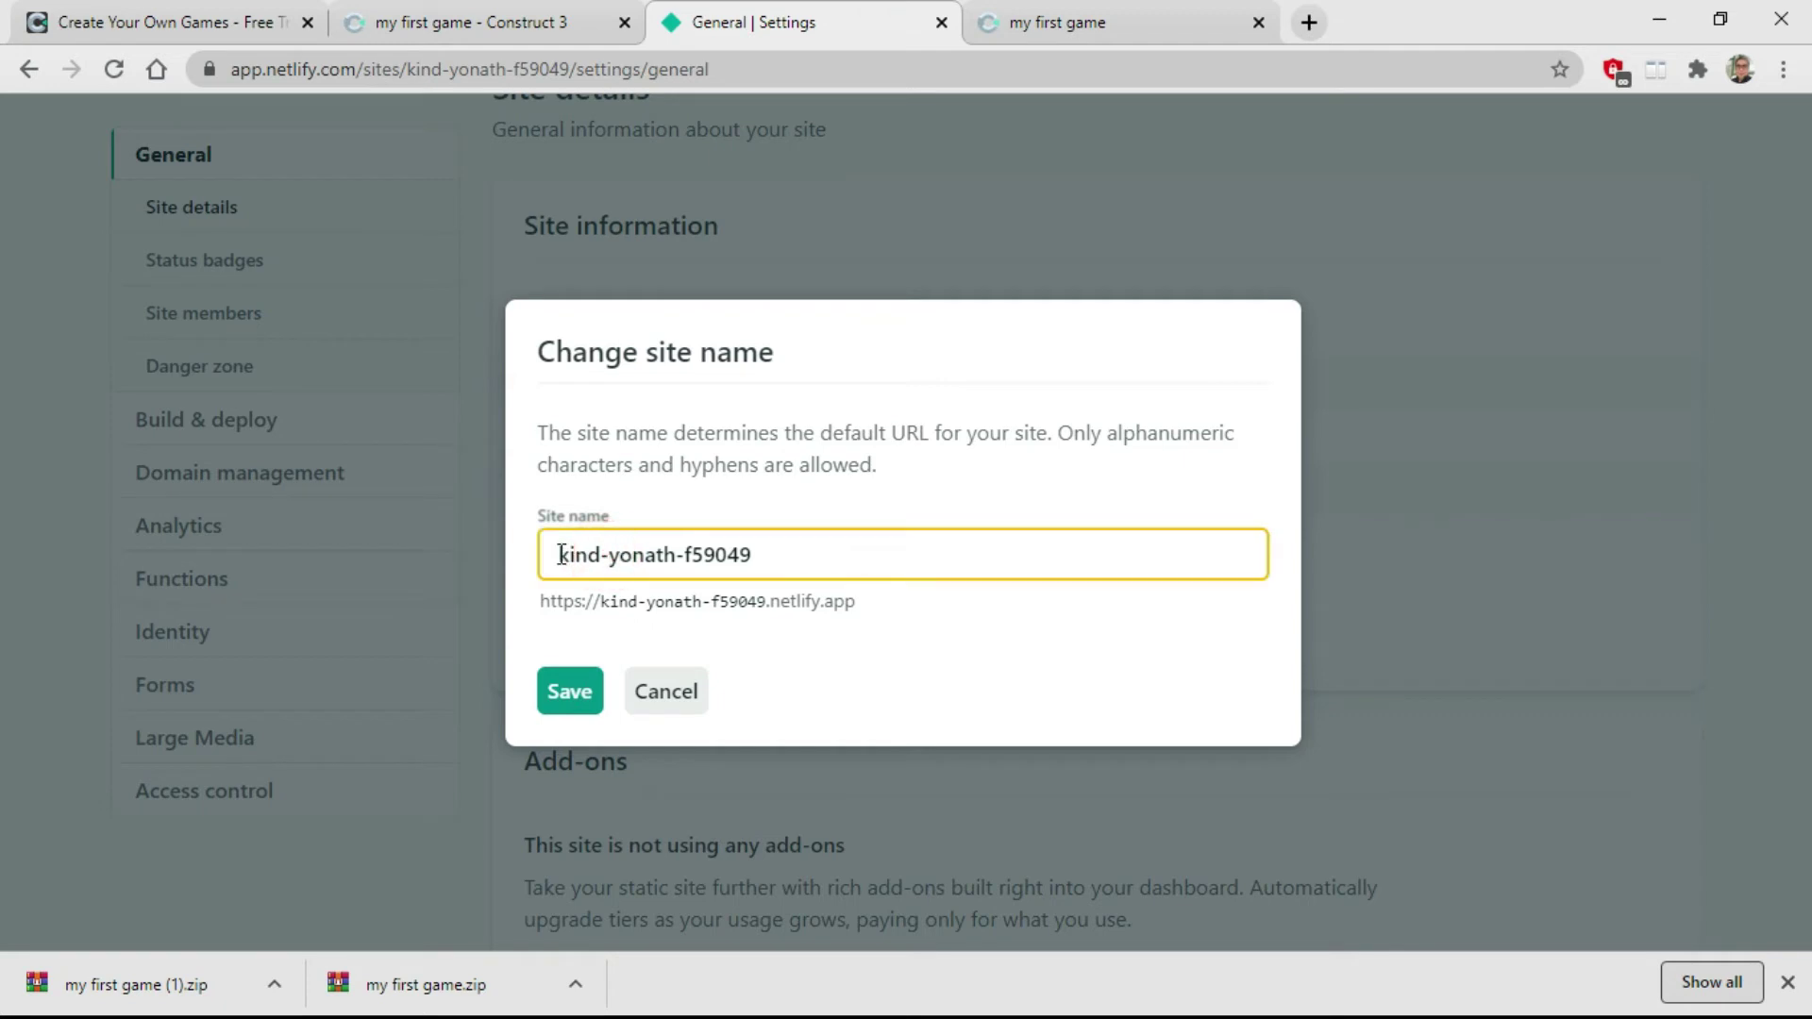
drag(561, 555, 779, 547)
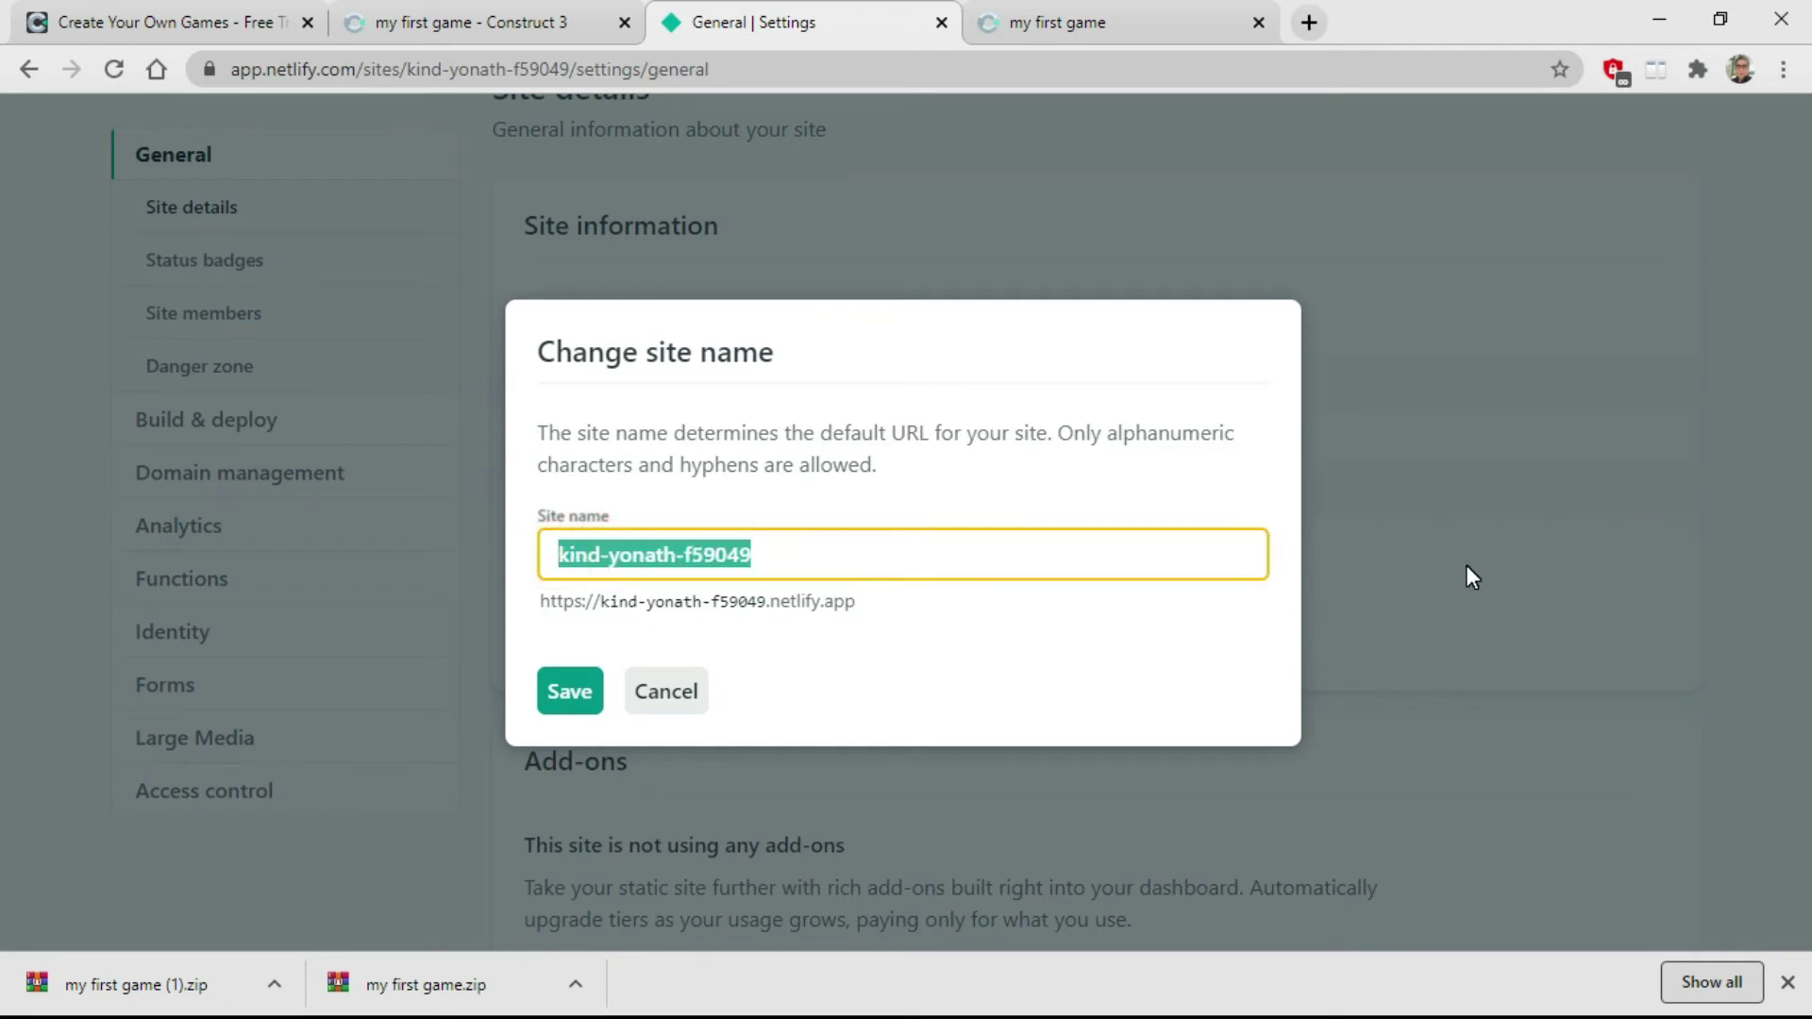
text(game)
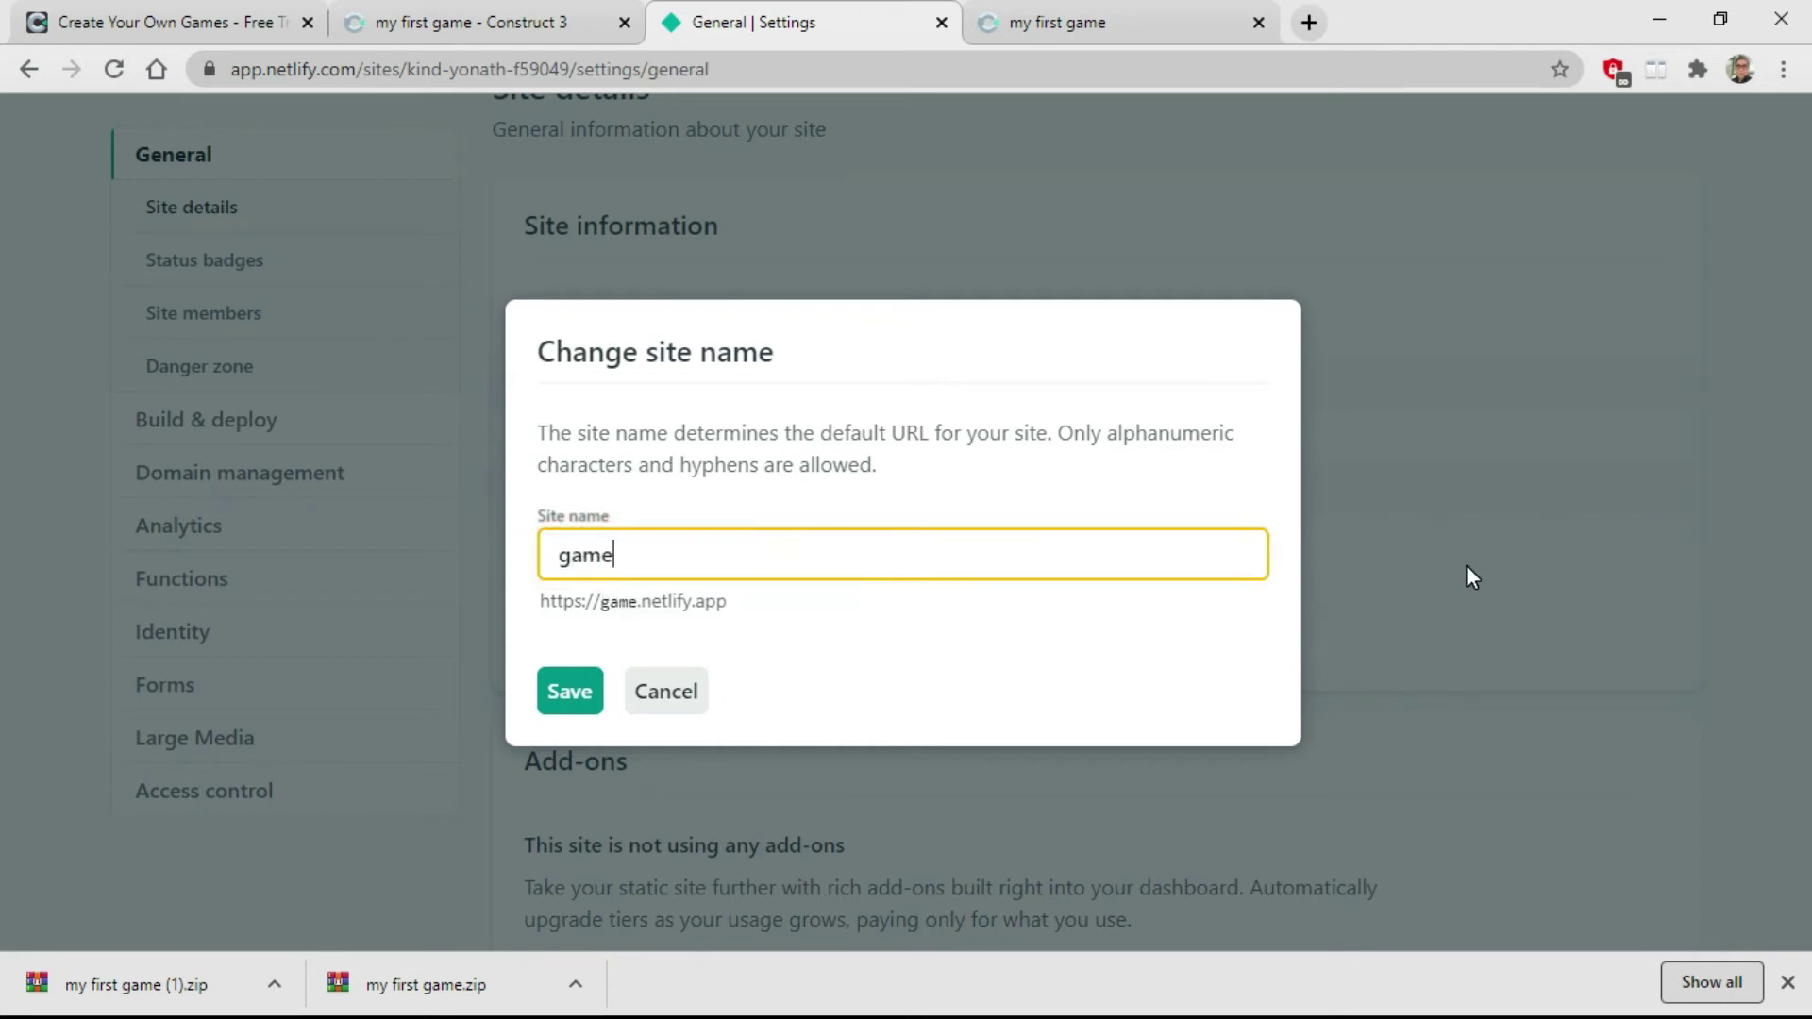
text(2020)
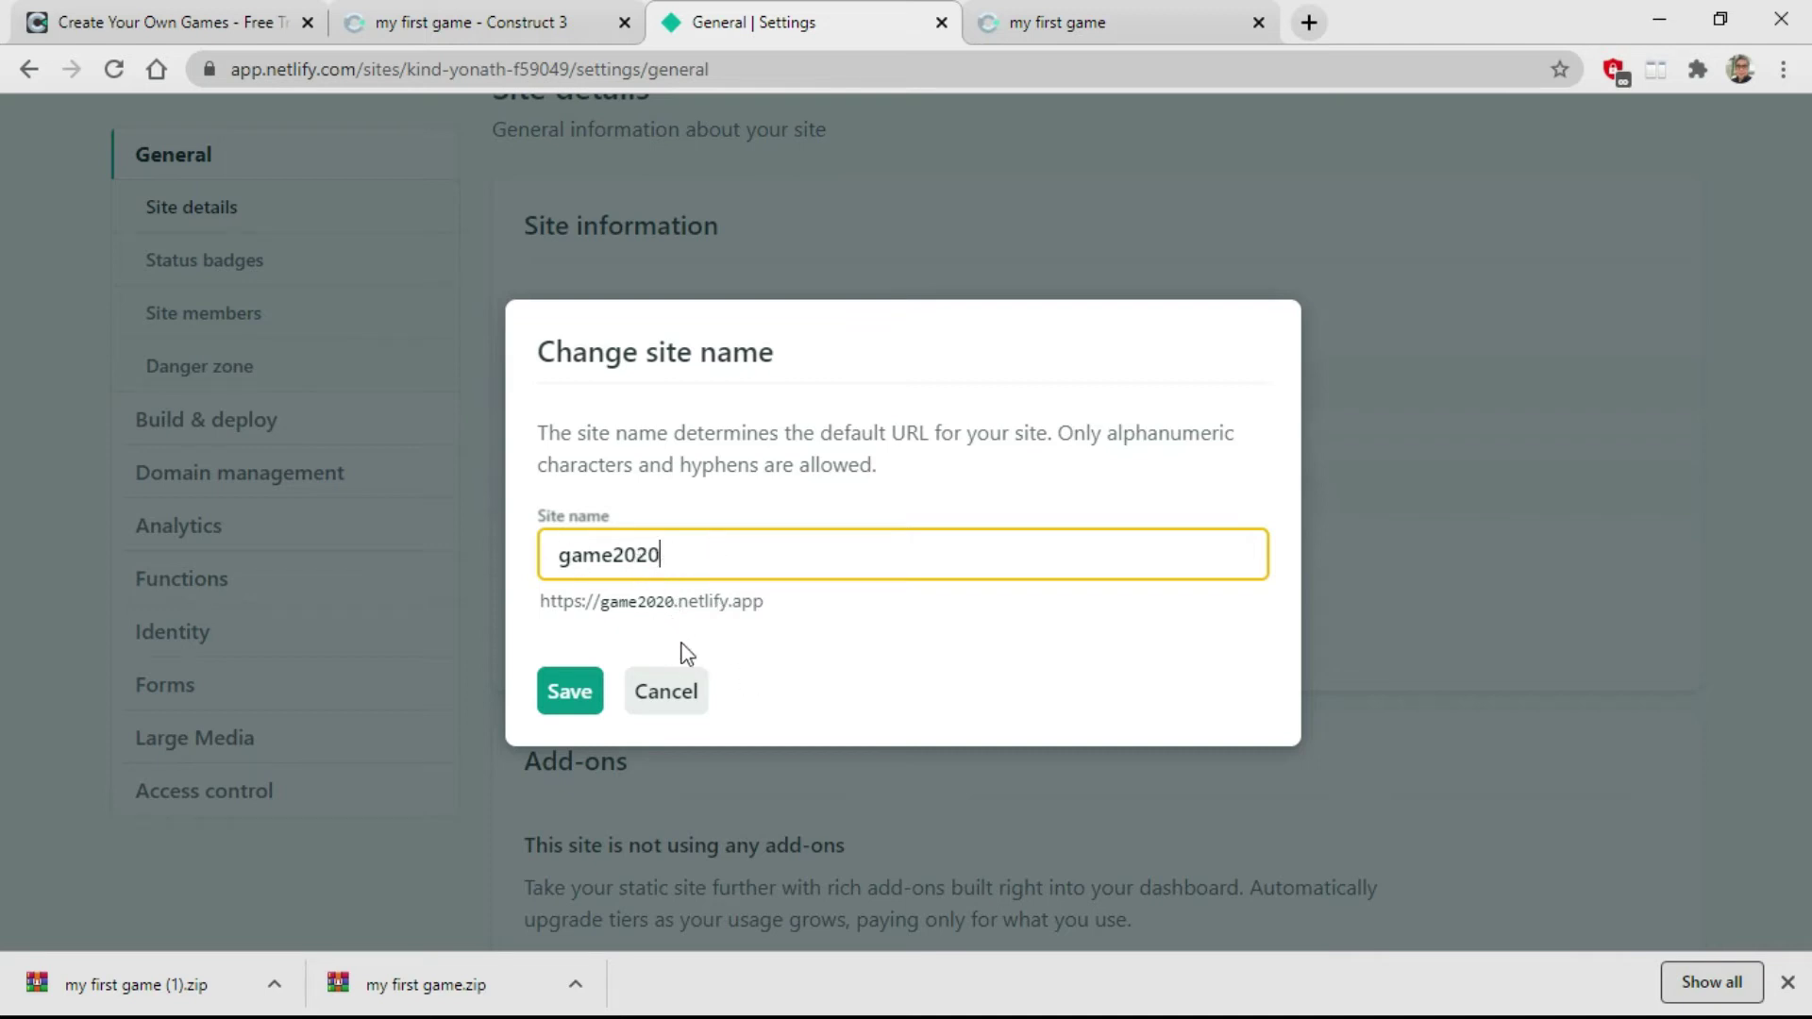
click(658, 704)
click(570, 694)
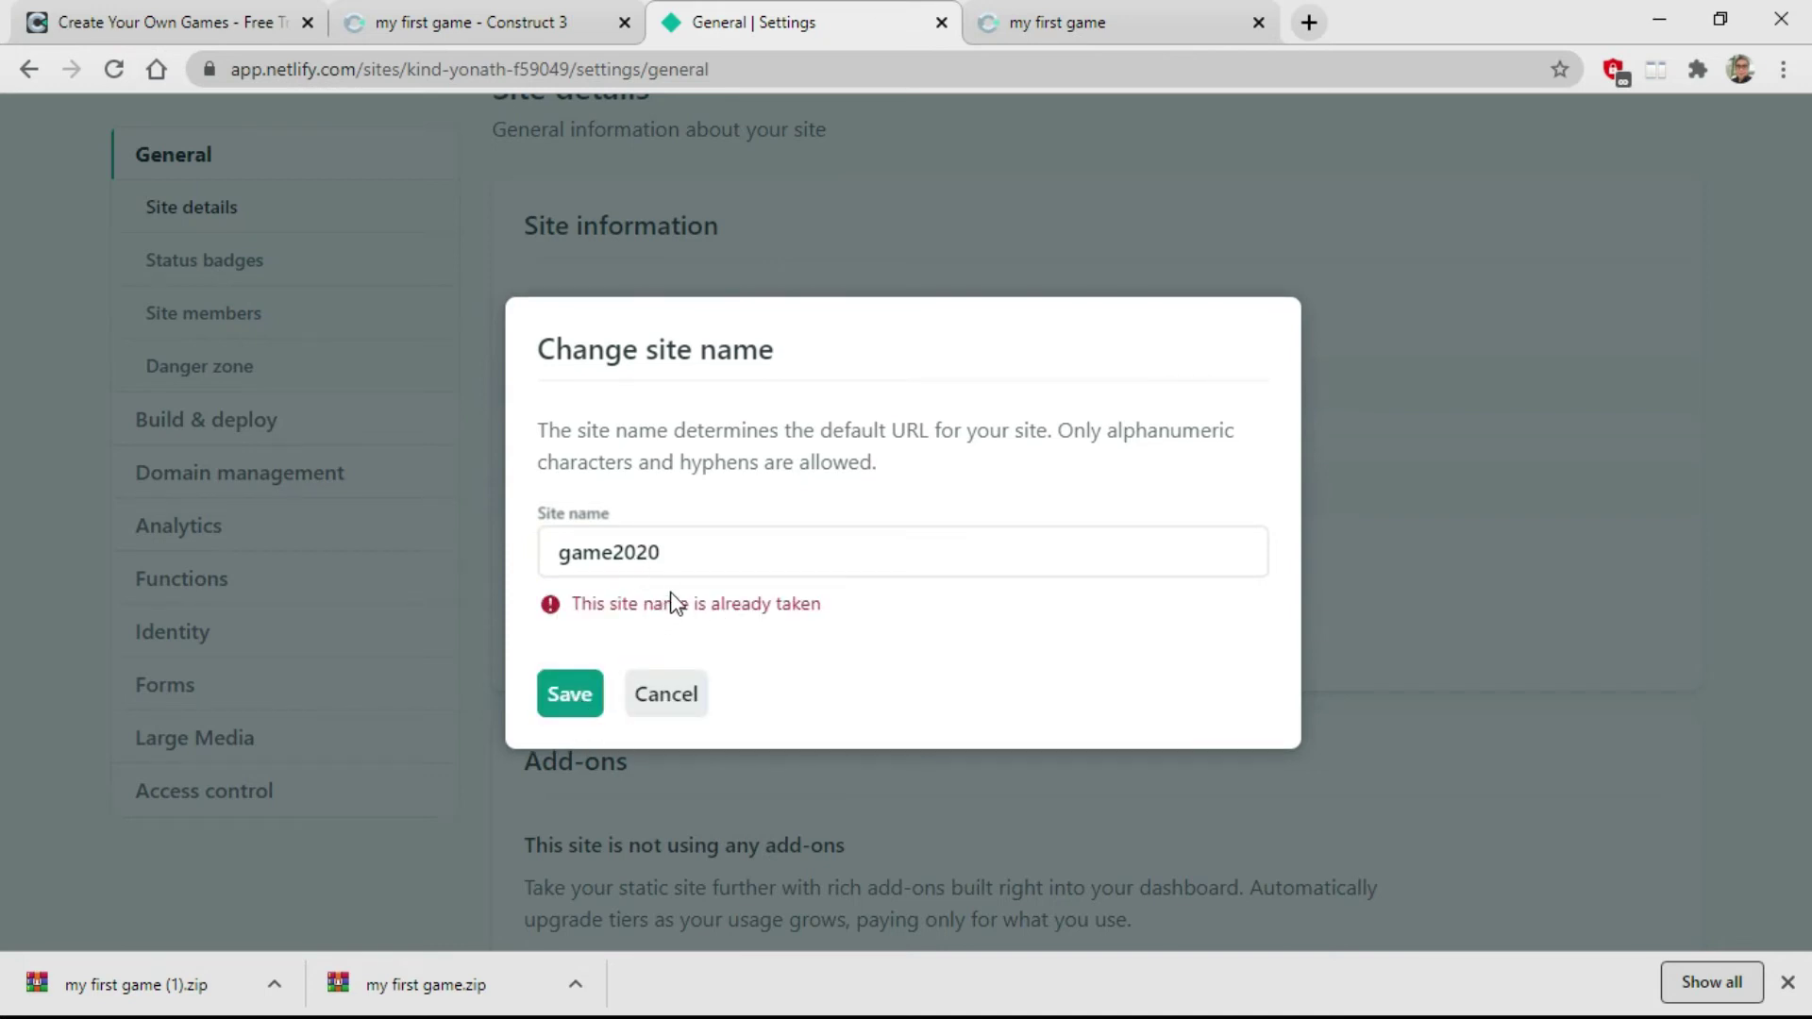
Change the site name to game72020 and save it
click(614, 554)
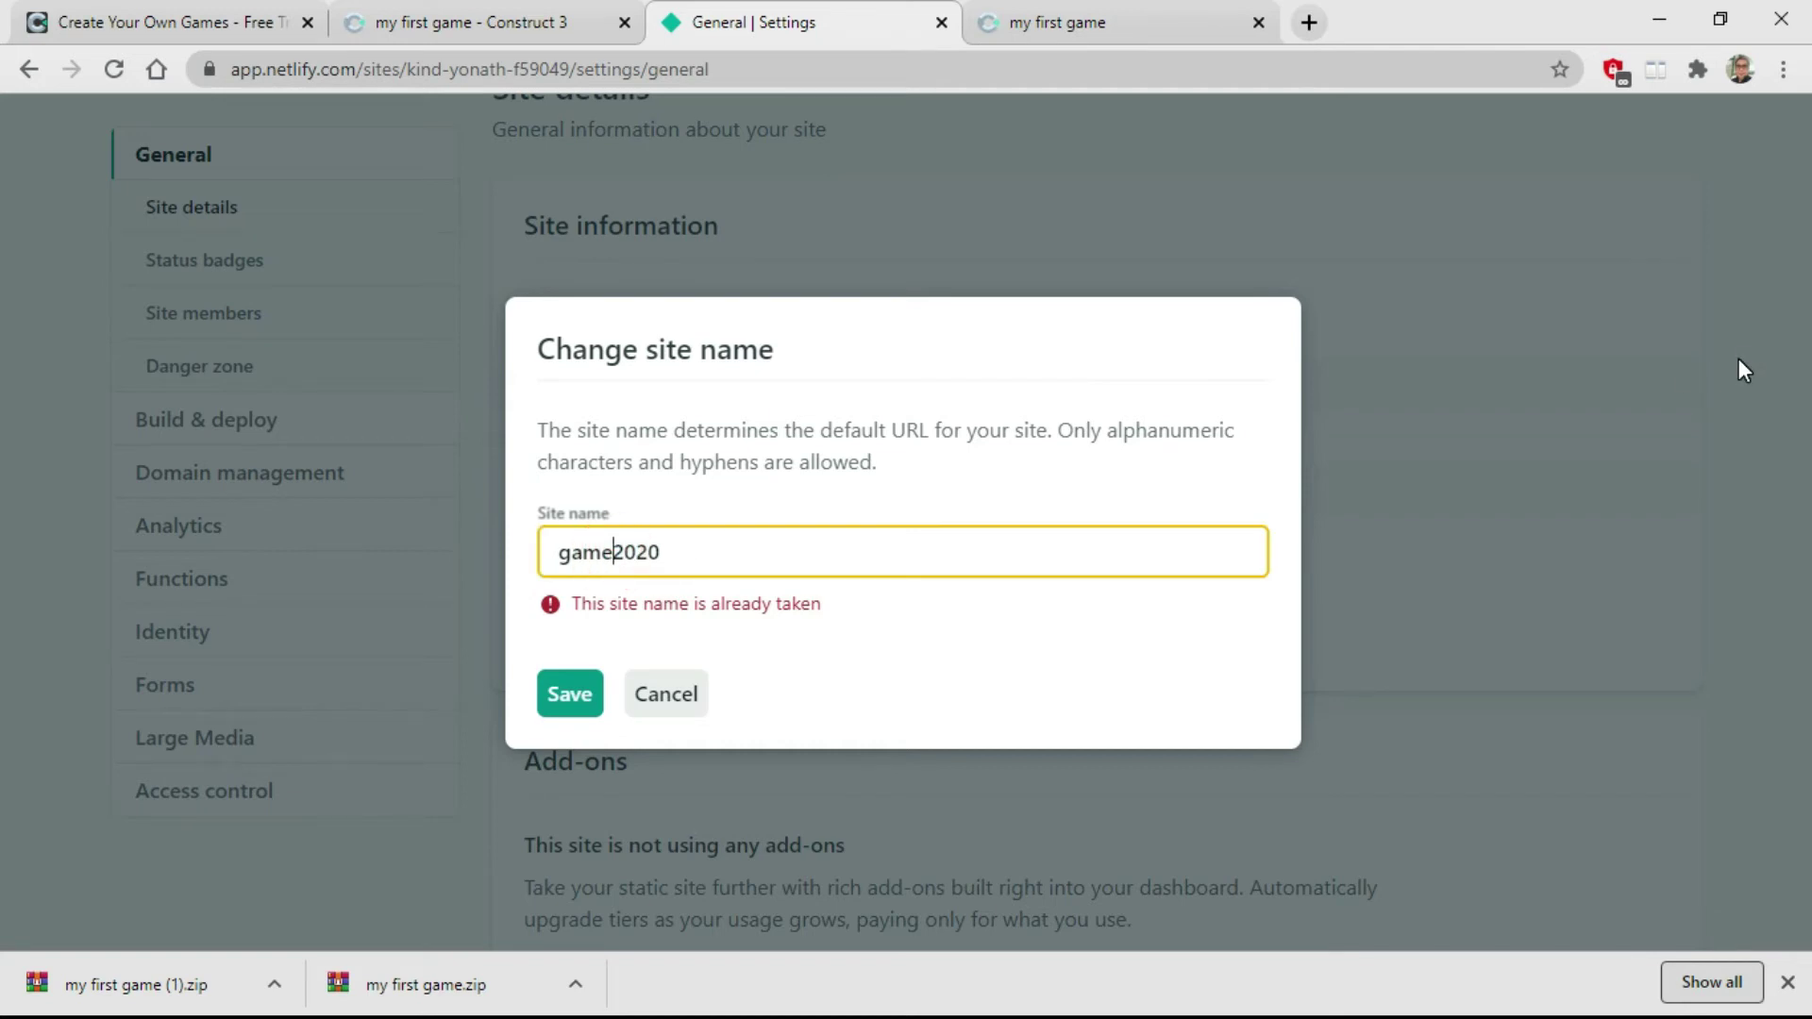
text(7)
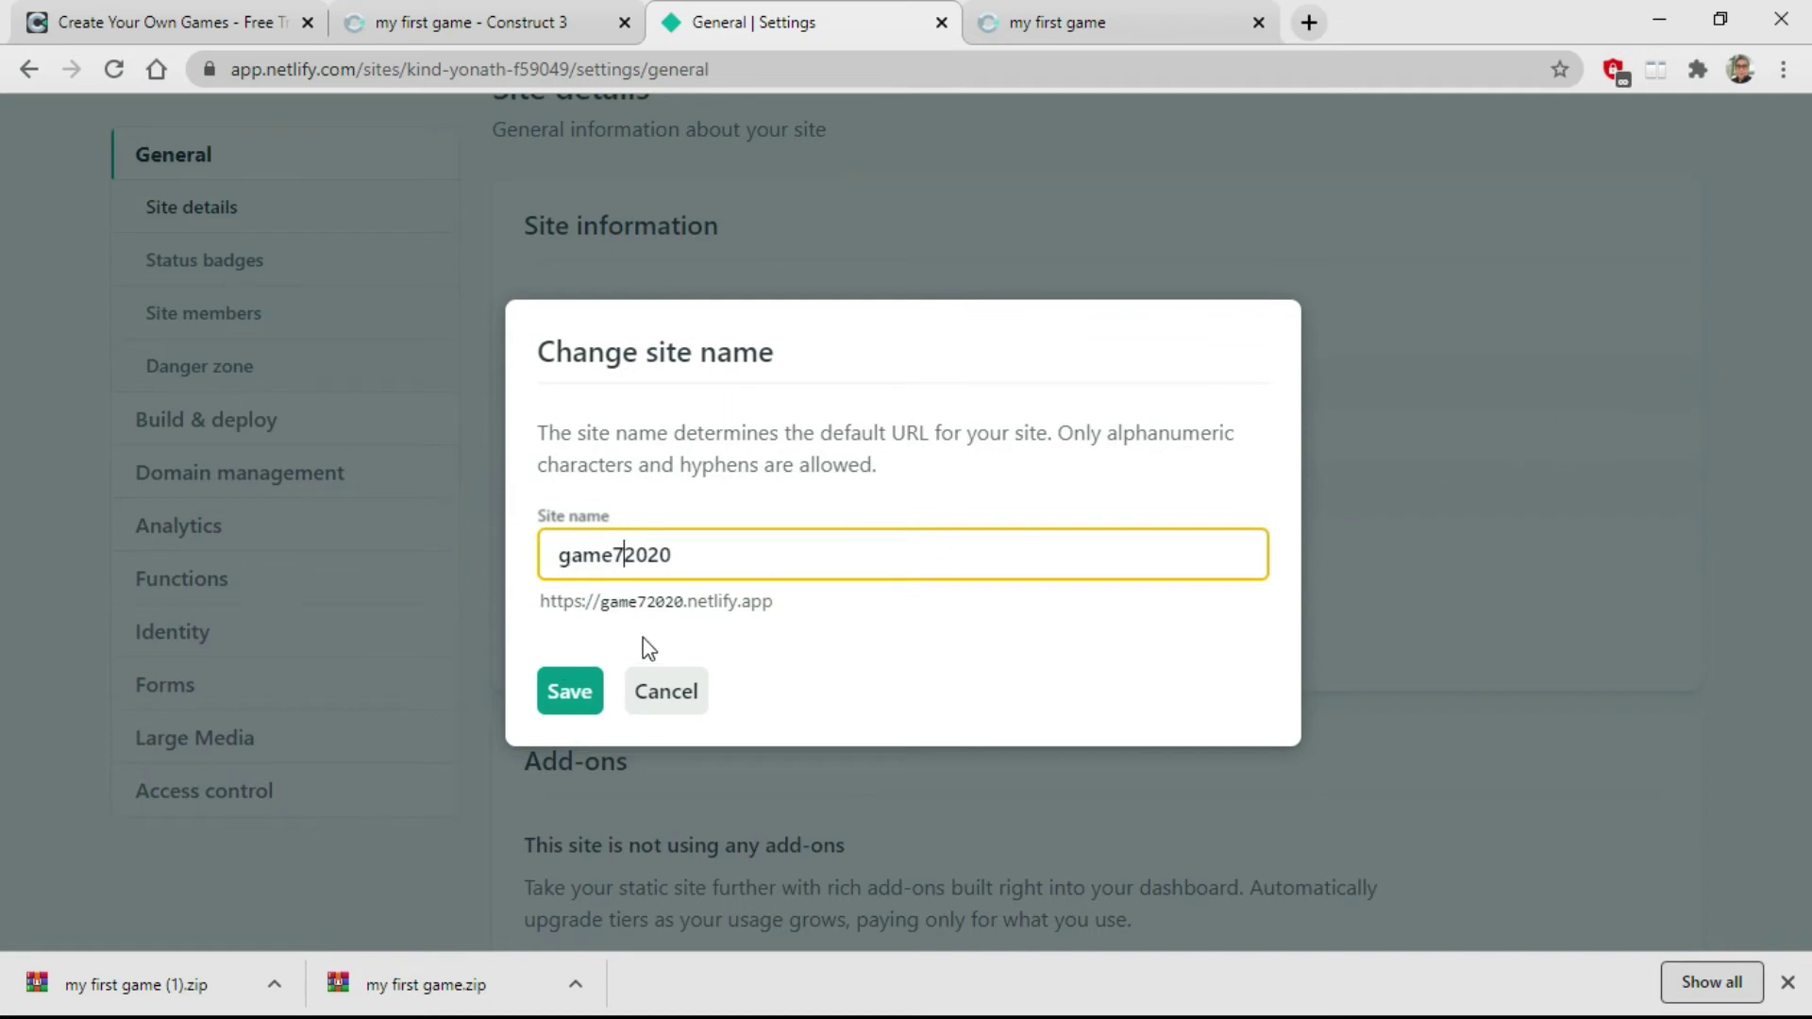
click(572, 694)
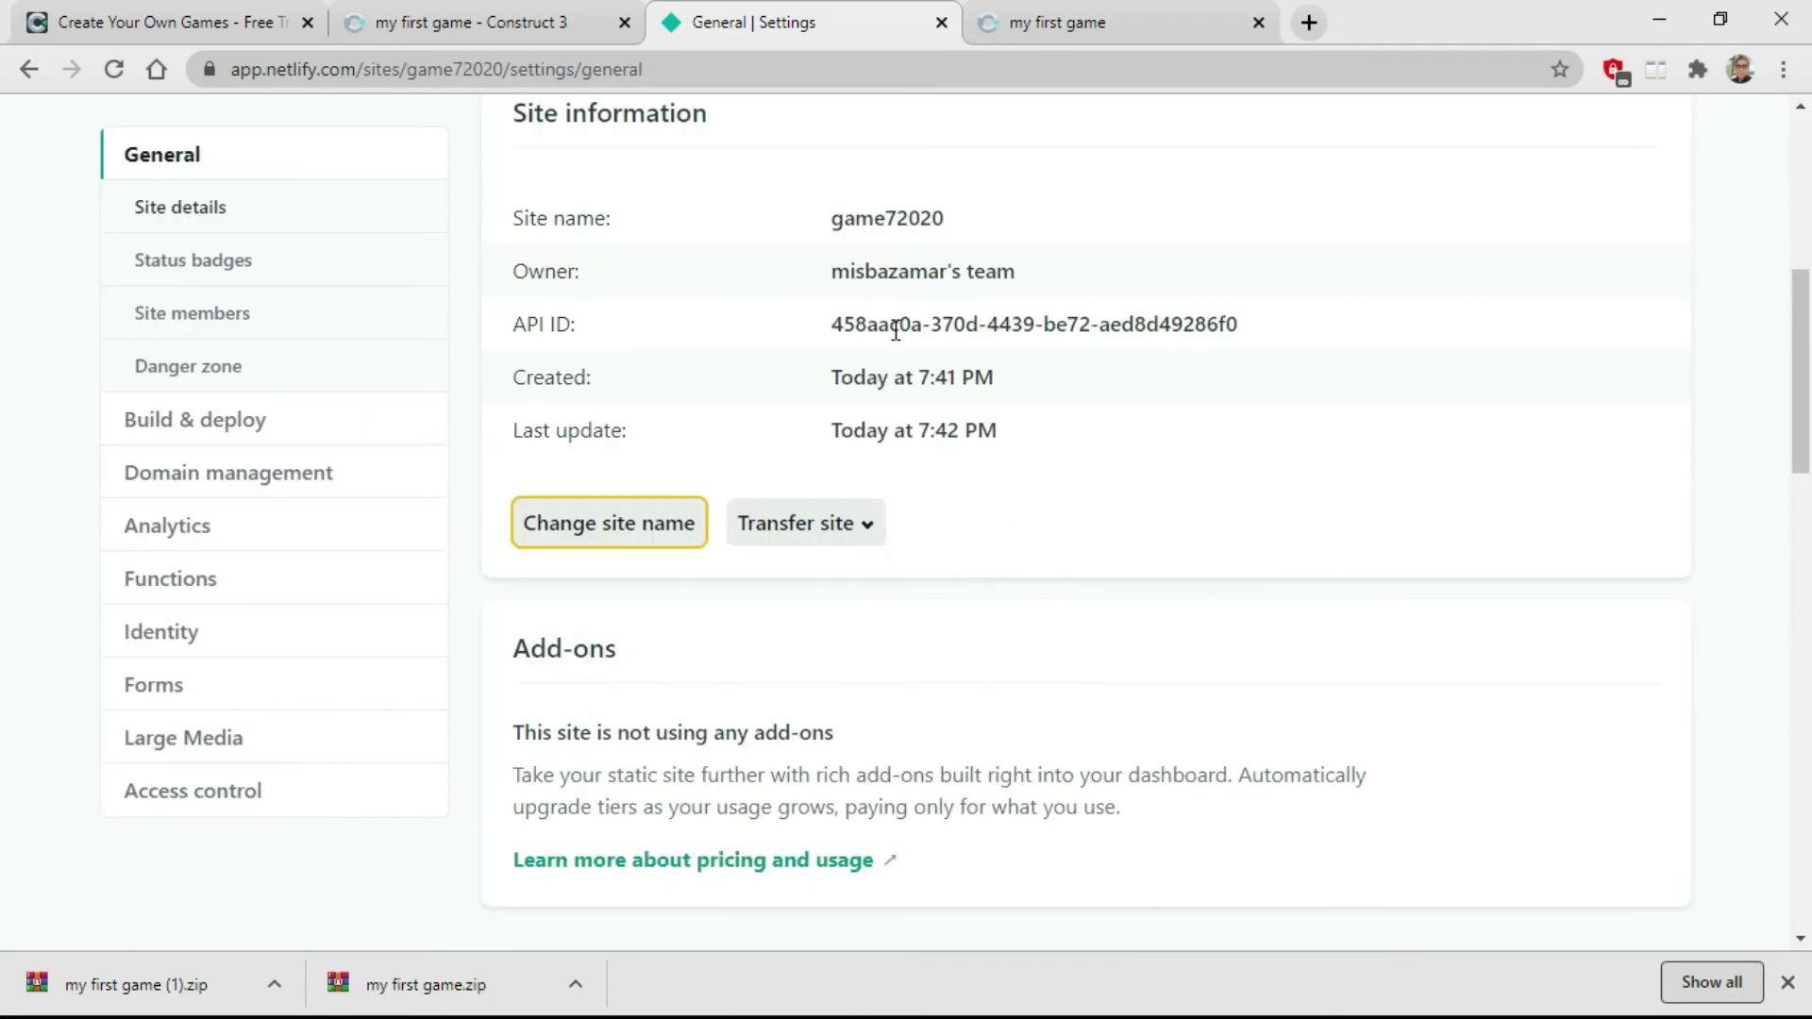
scroll(868, 285, up, 1)
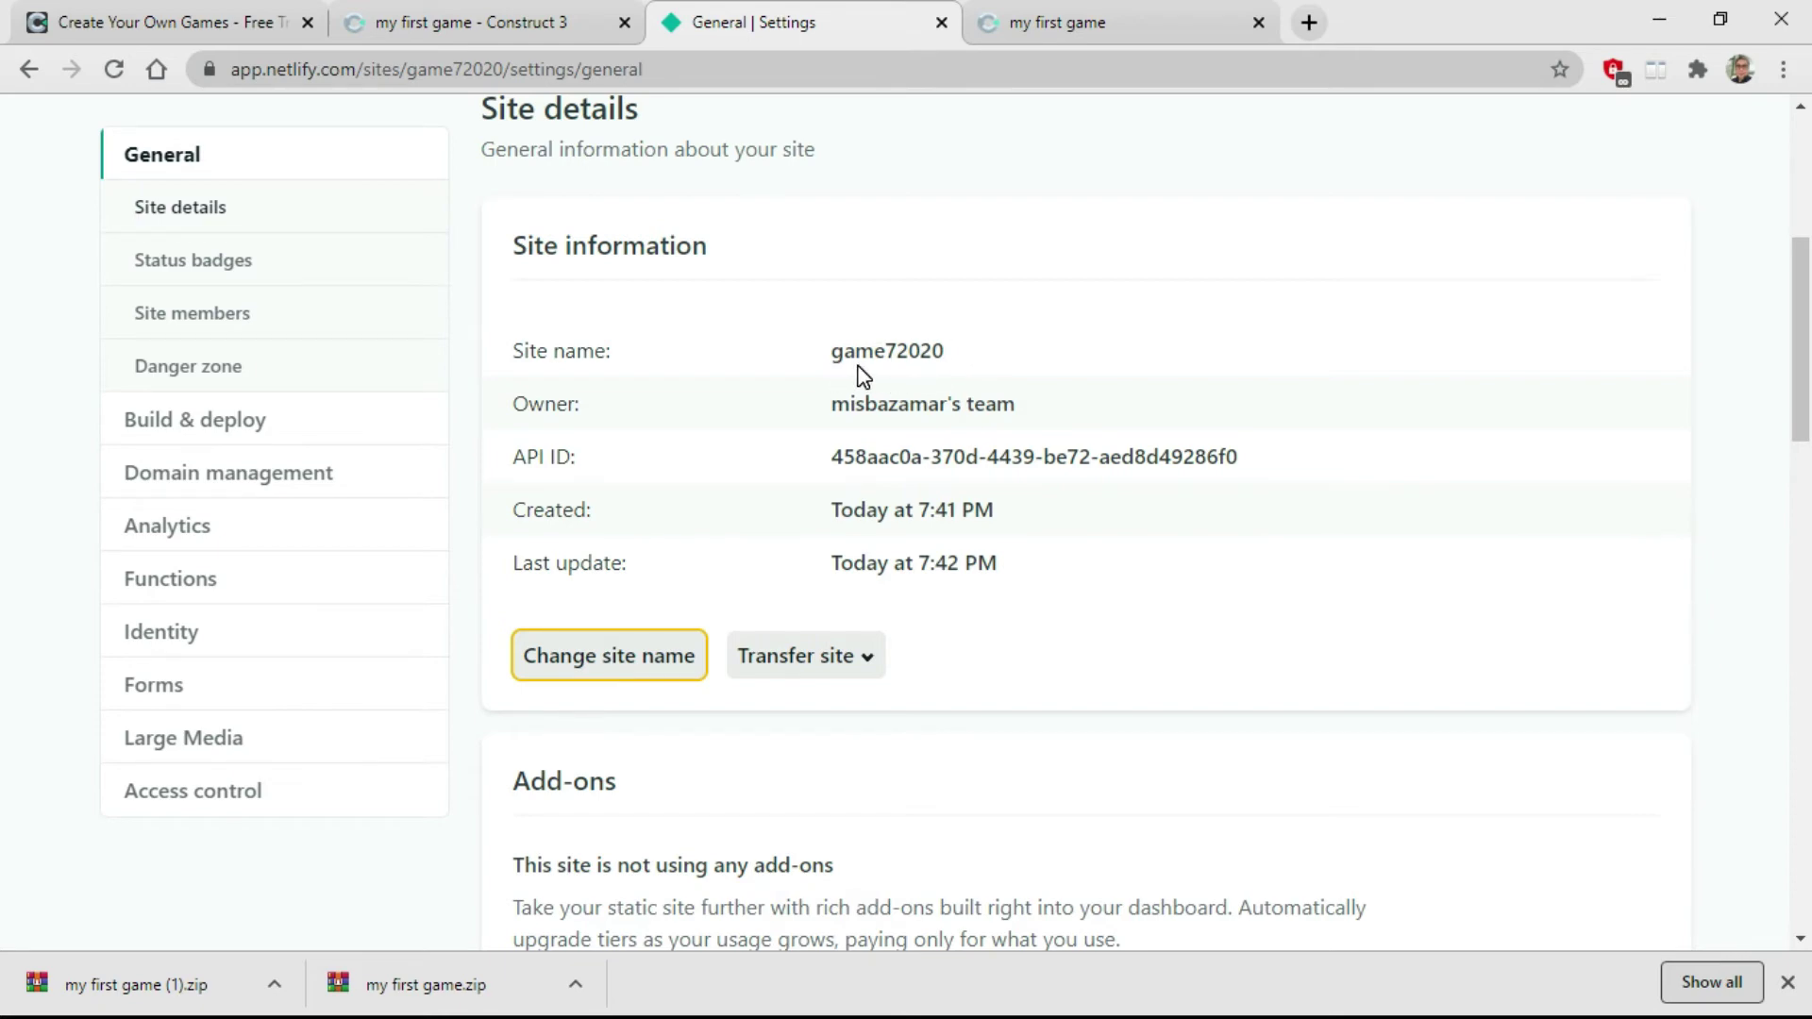
scroll(810, 408, up, 4)
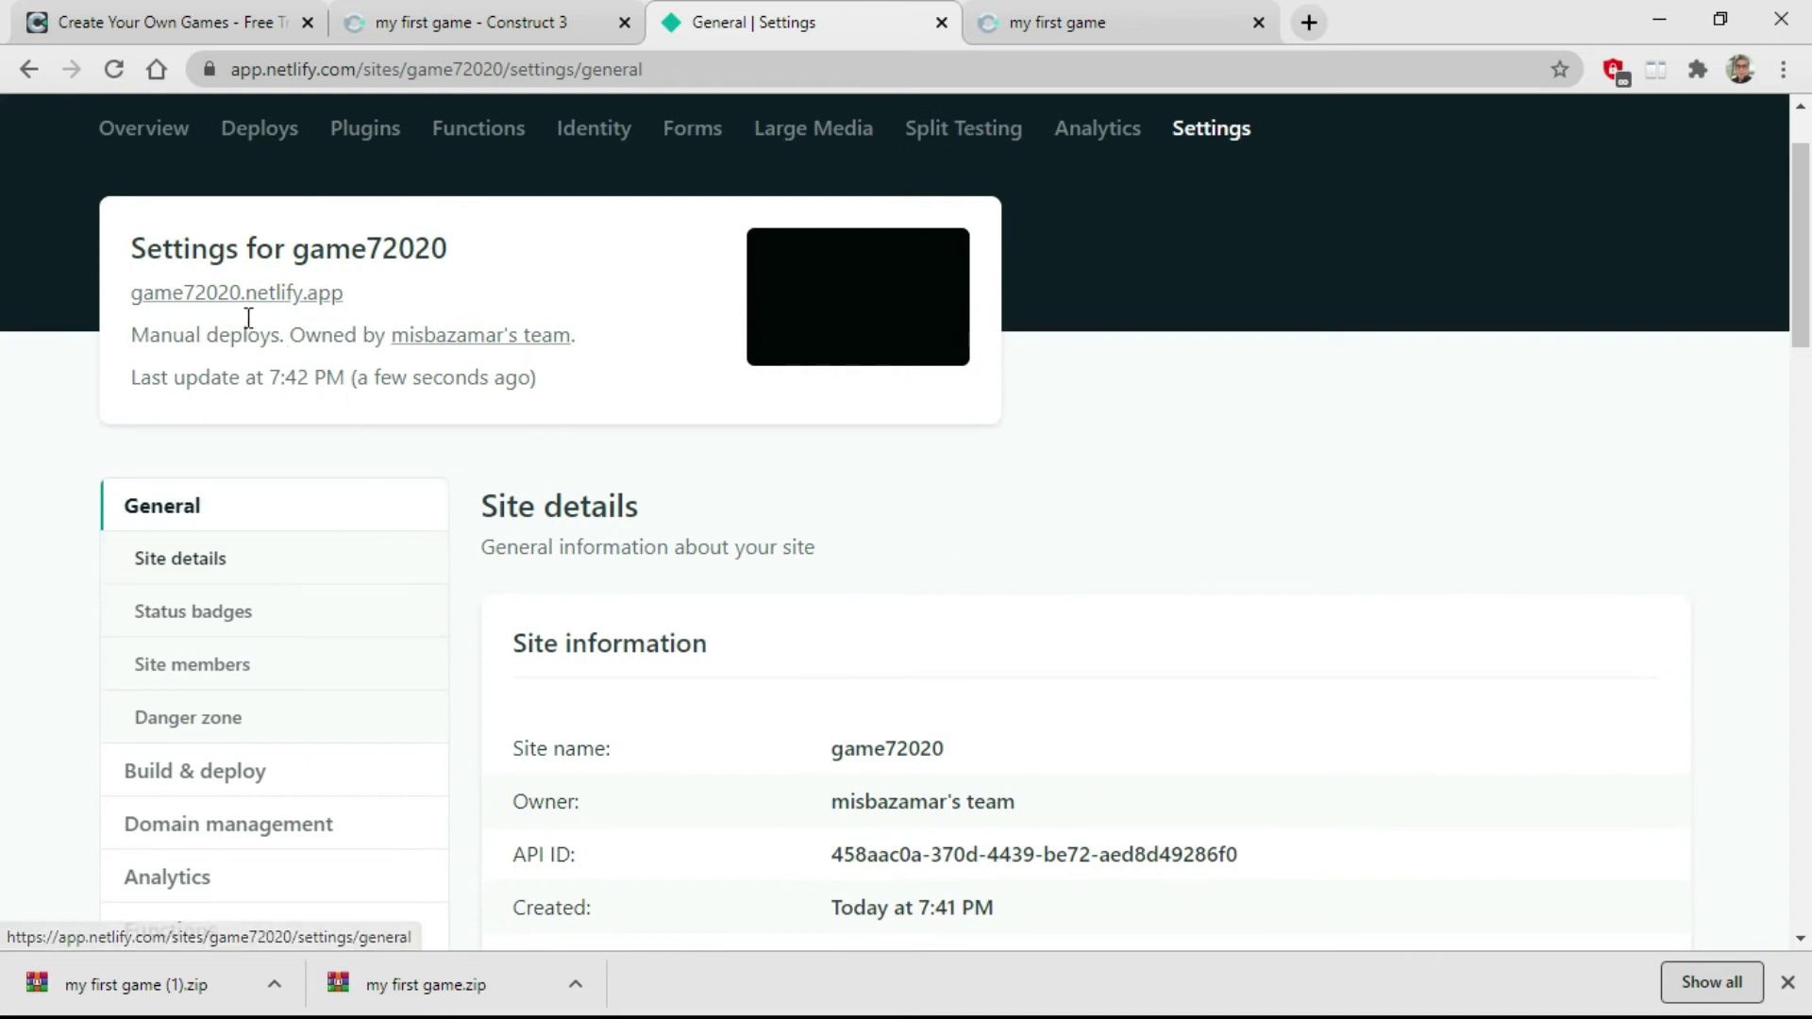
right_click(168, 302)
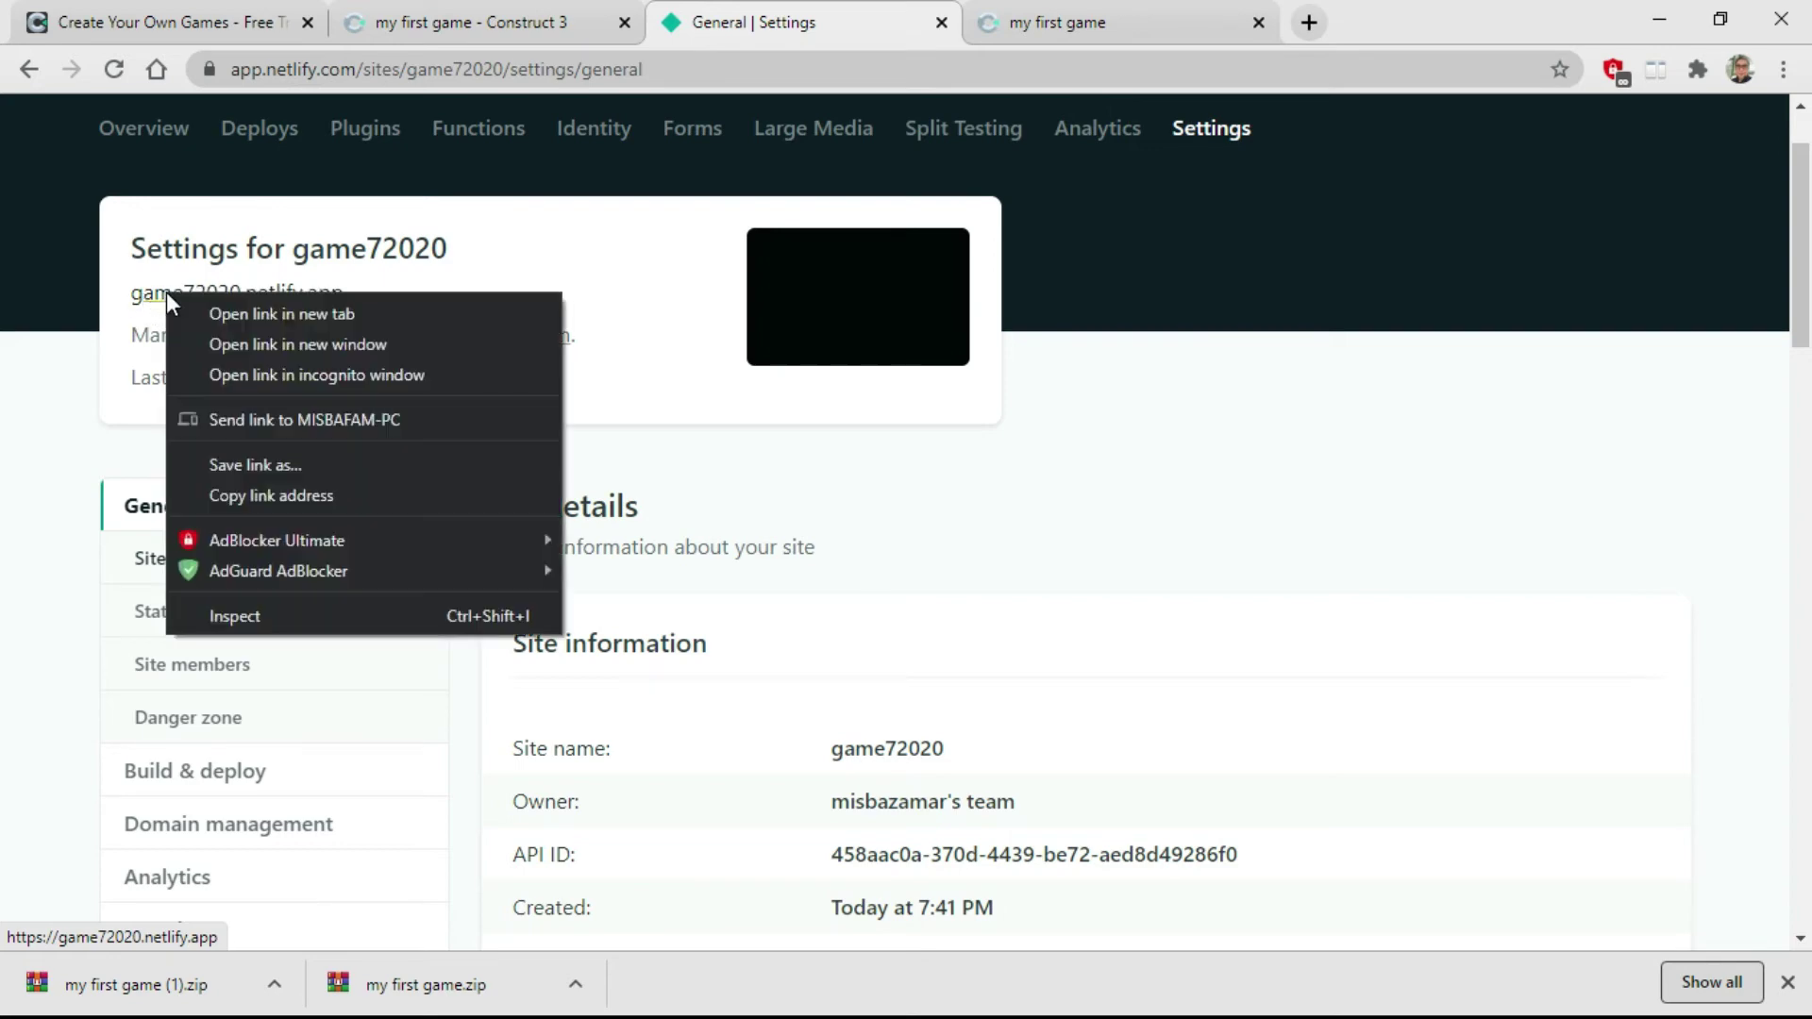
click(277, 485)
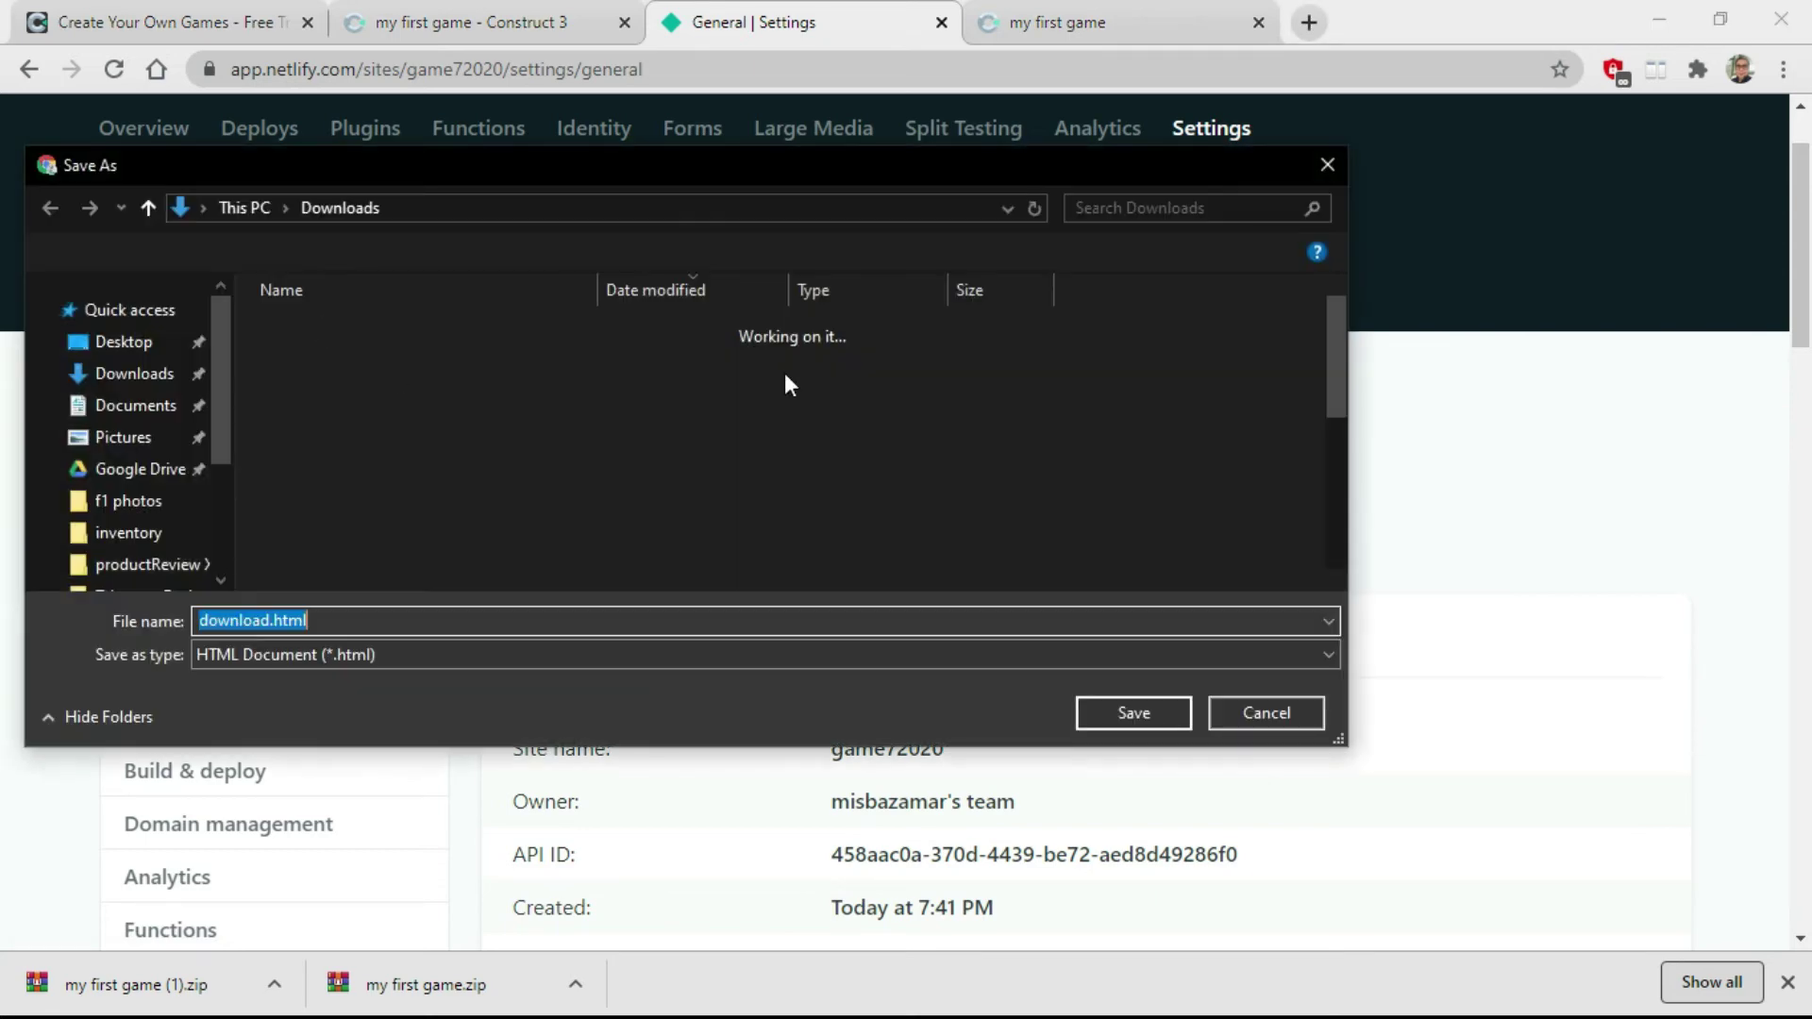
click(1324, 161)
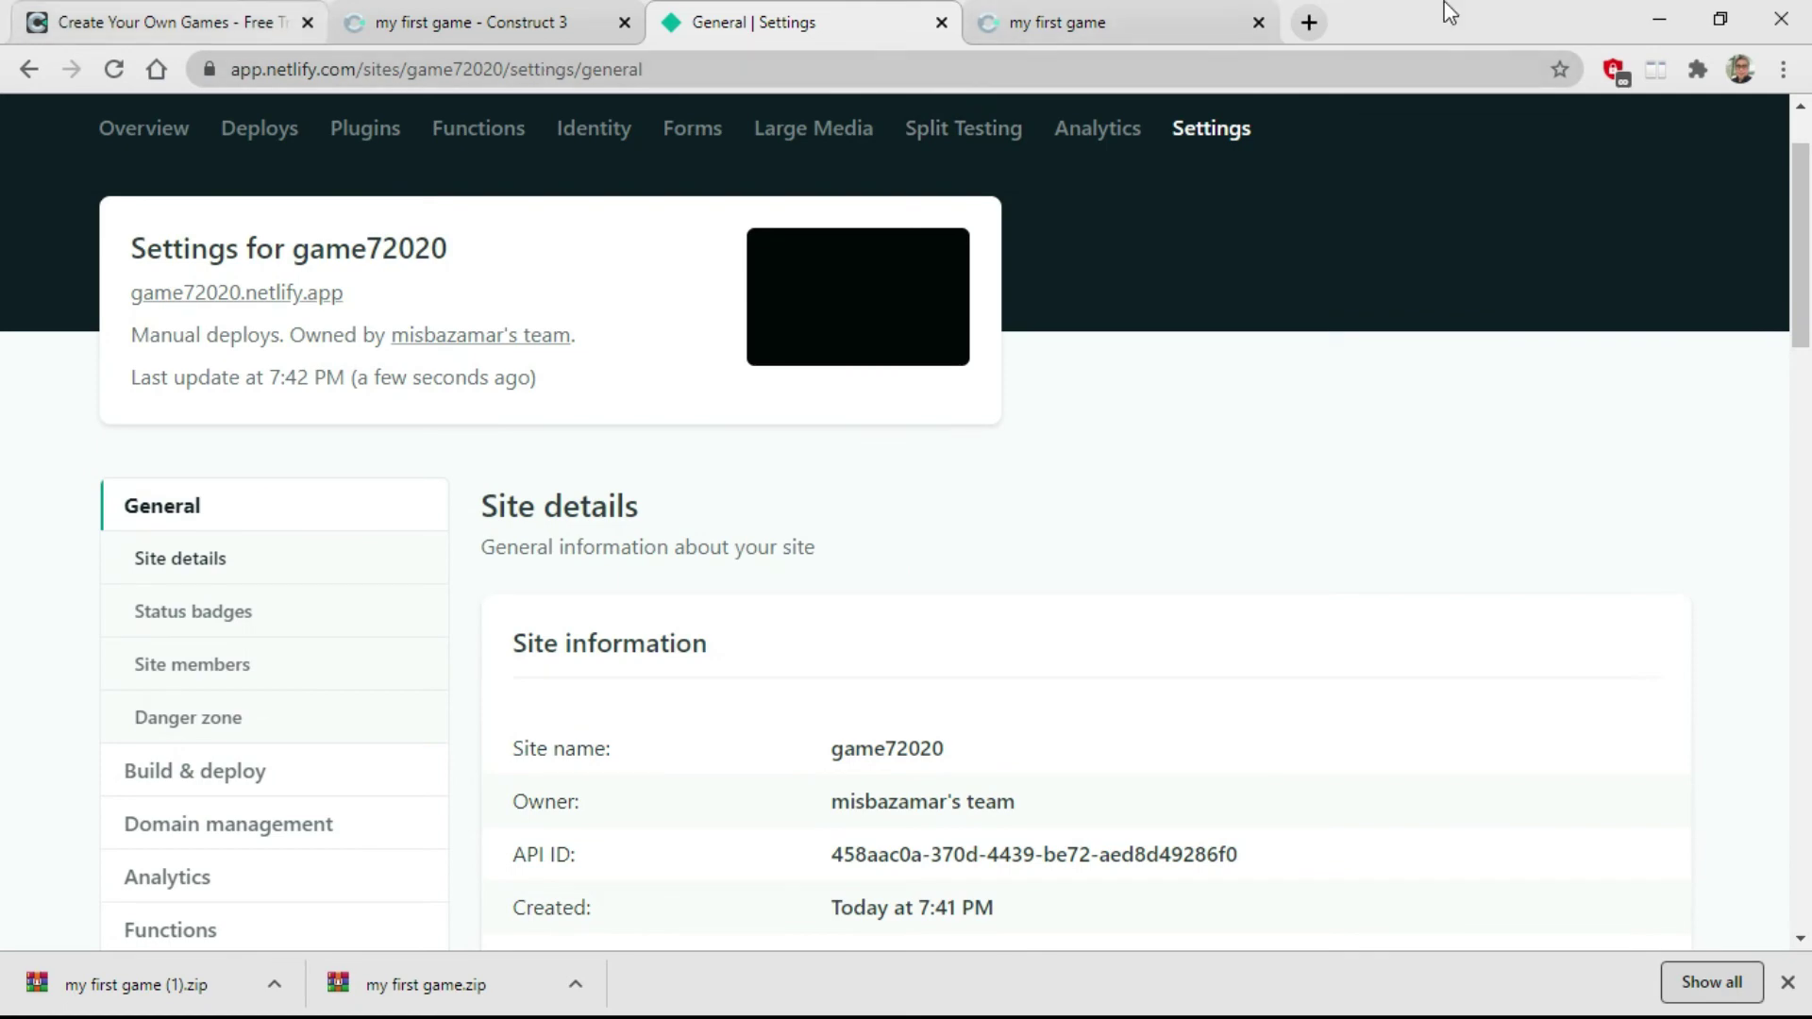
click(1310, 22)
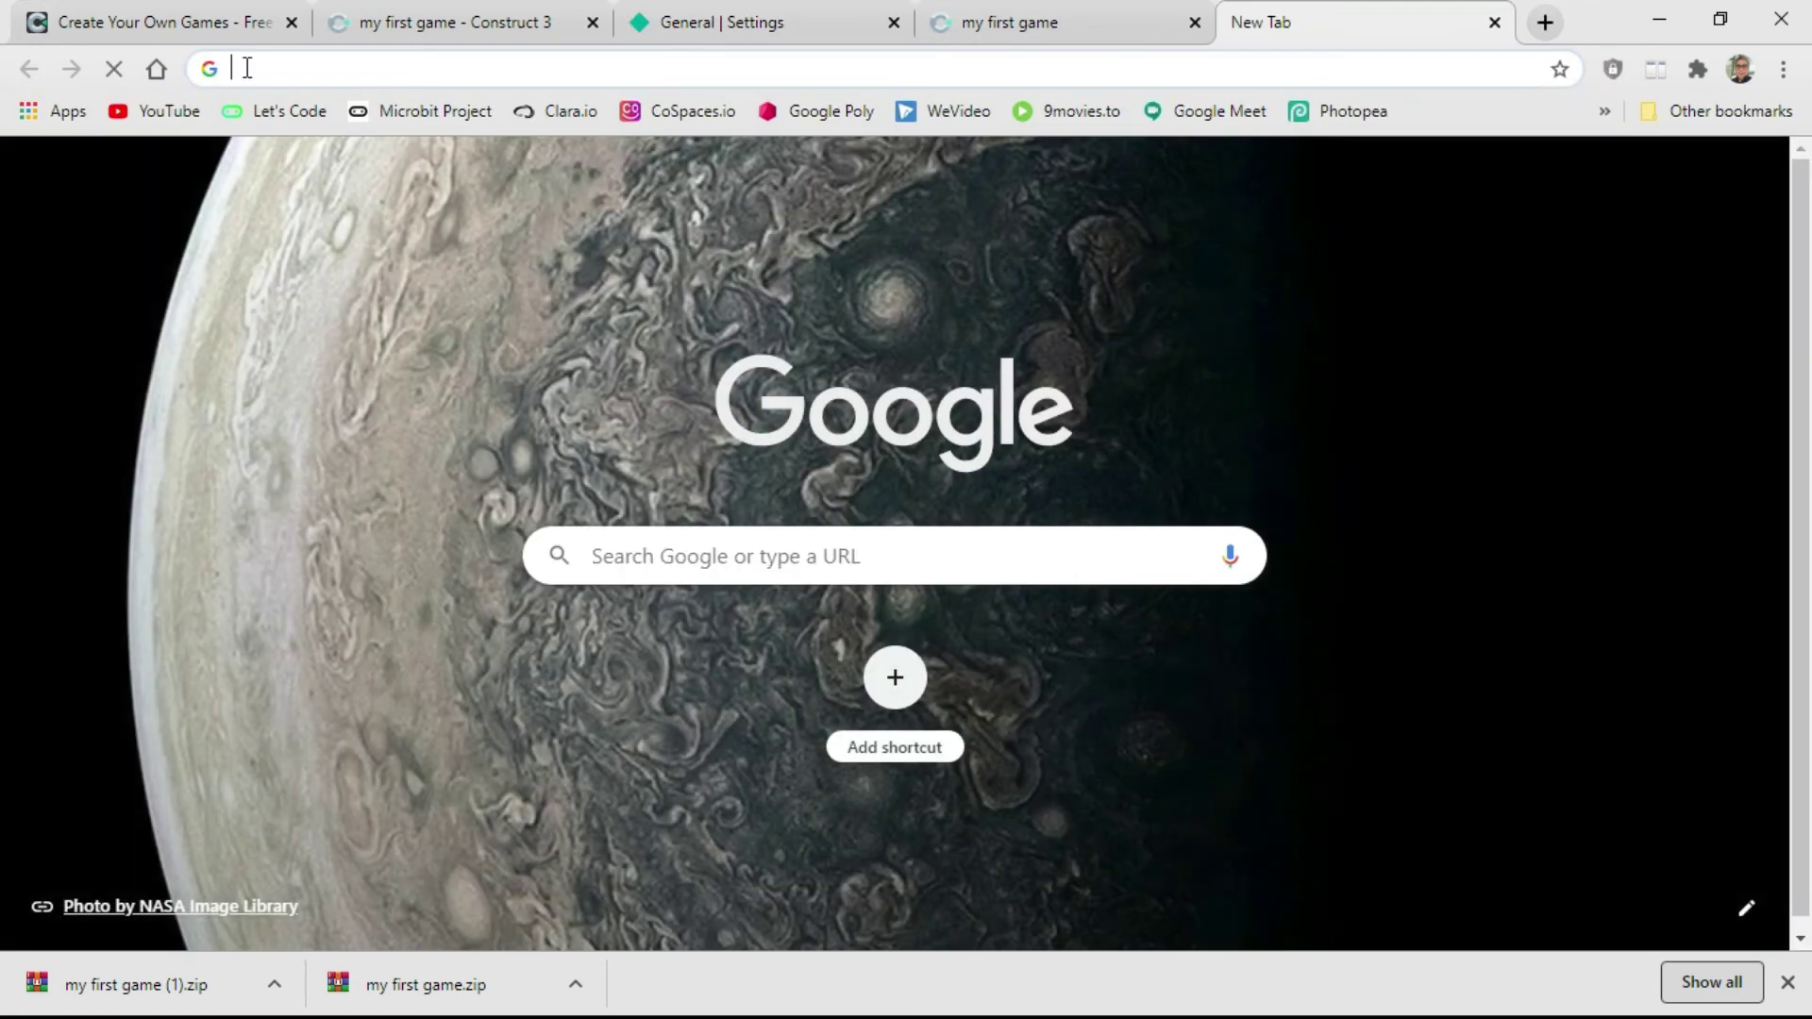
right_click(245, 68)
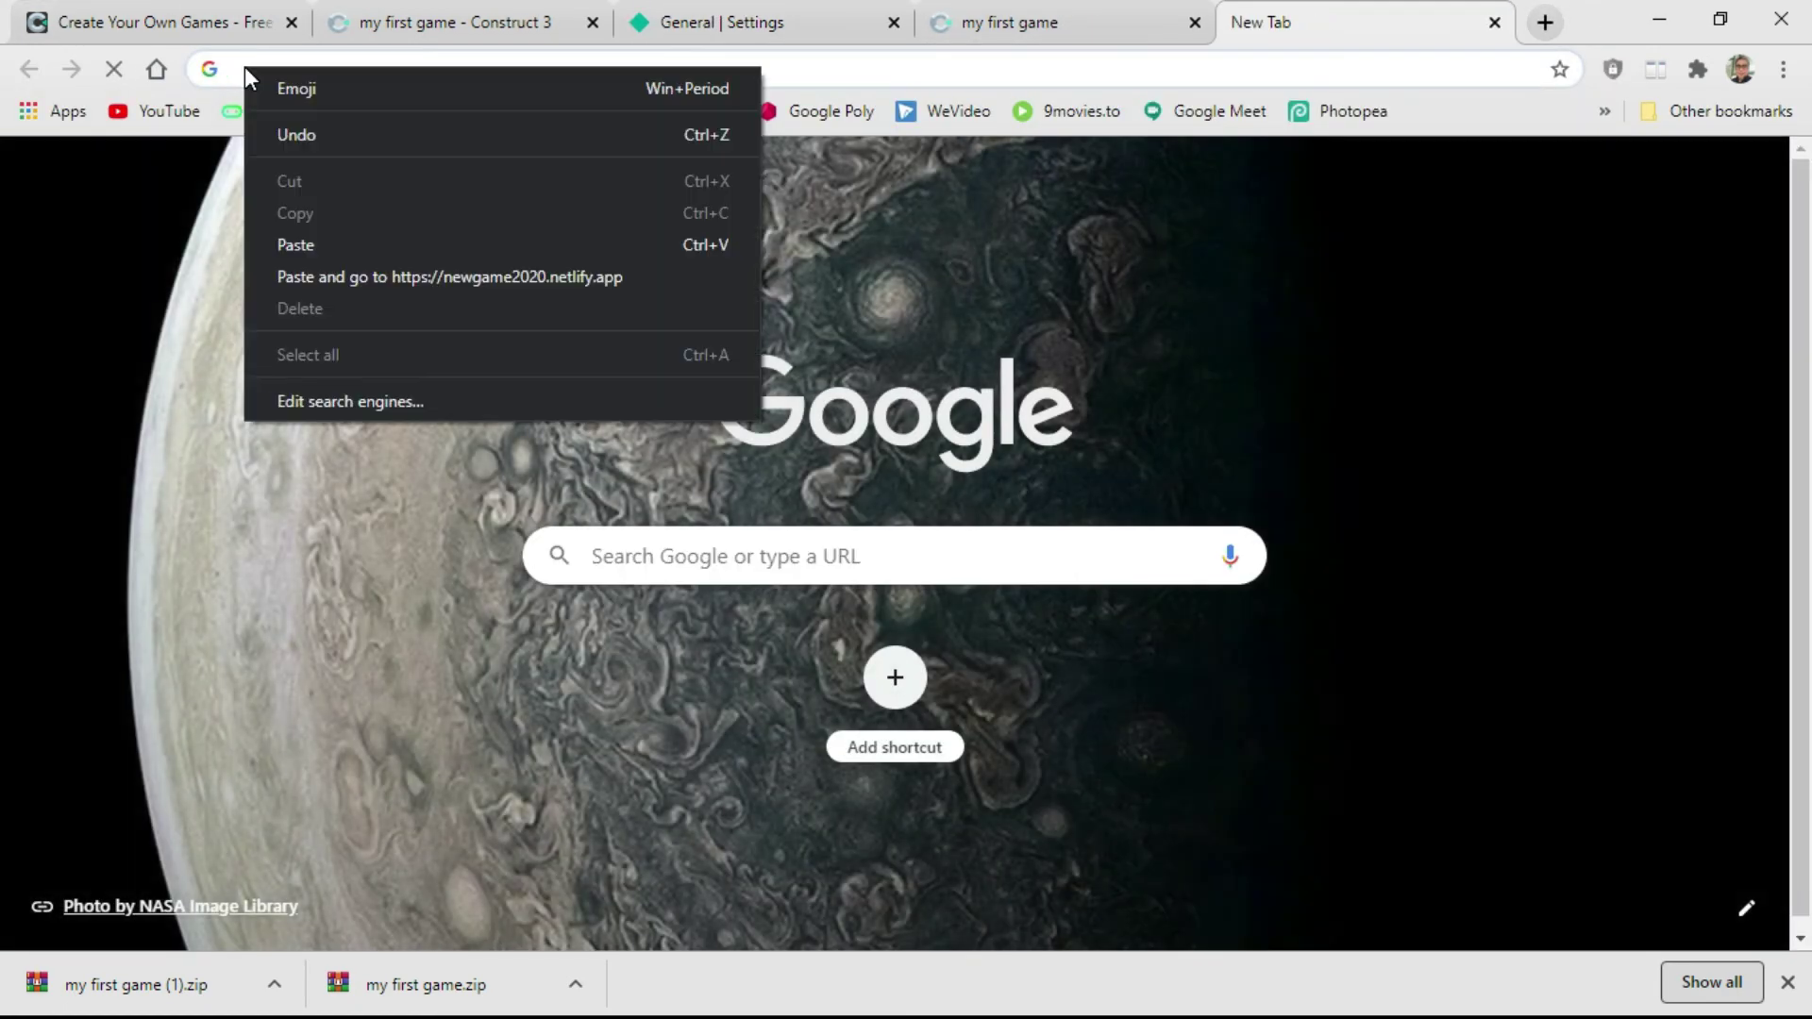
click(310, 246)
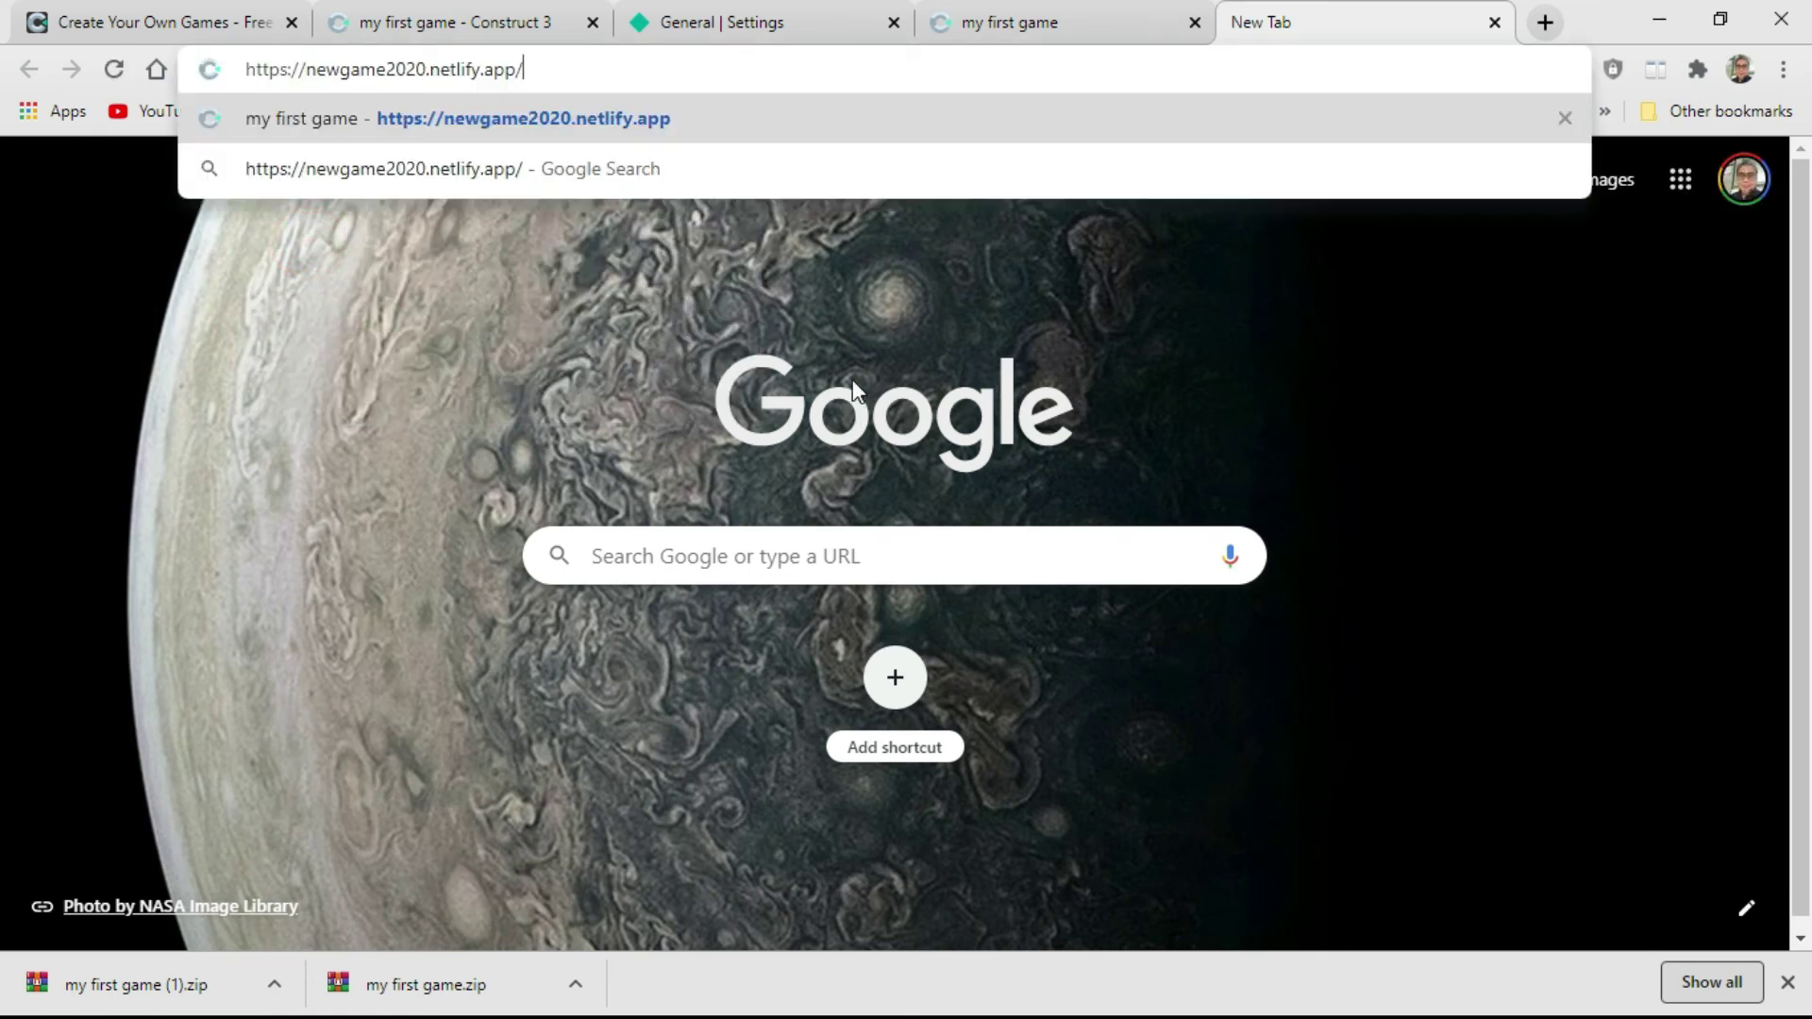
click(391, 69)
text(7)
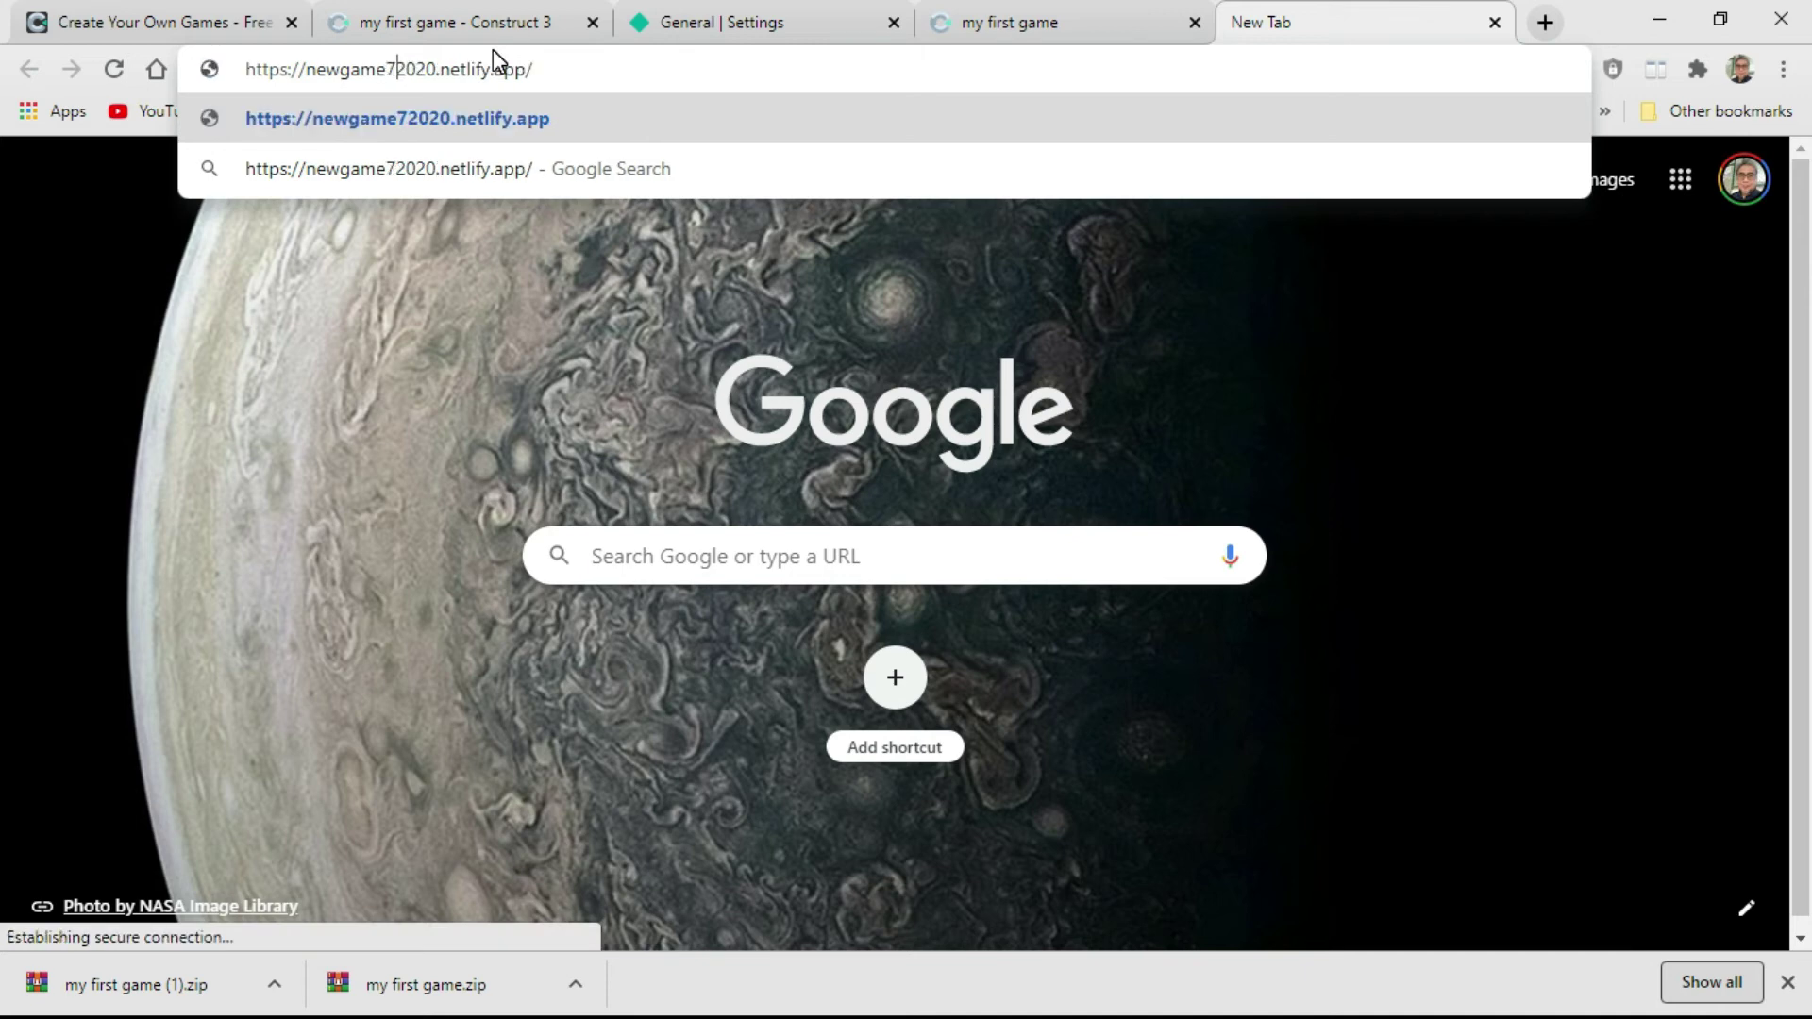
click(567, 66)
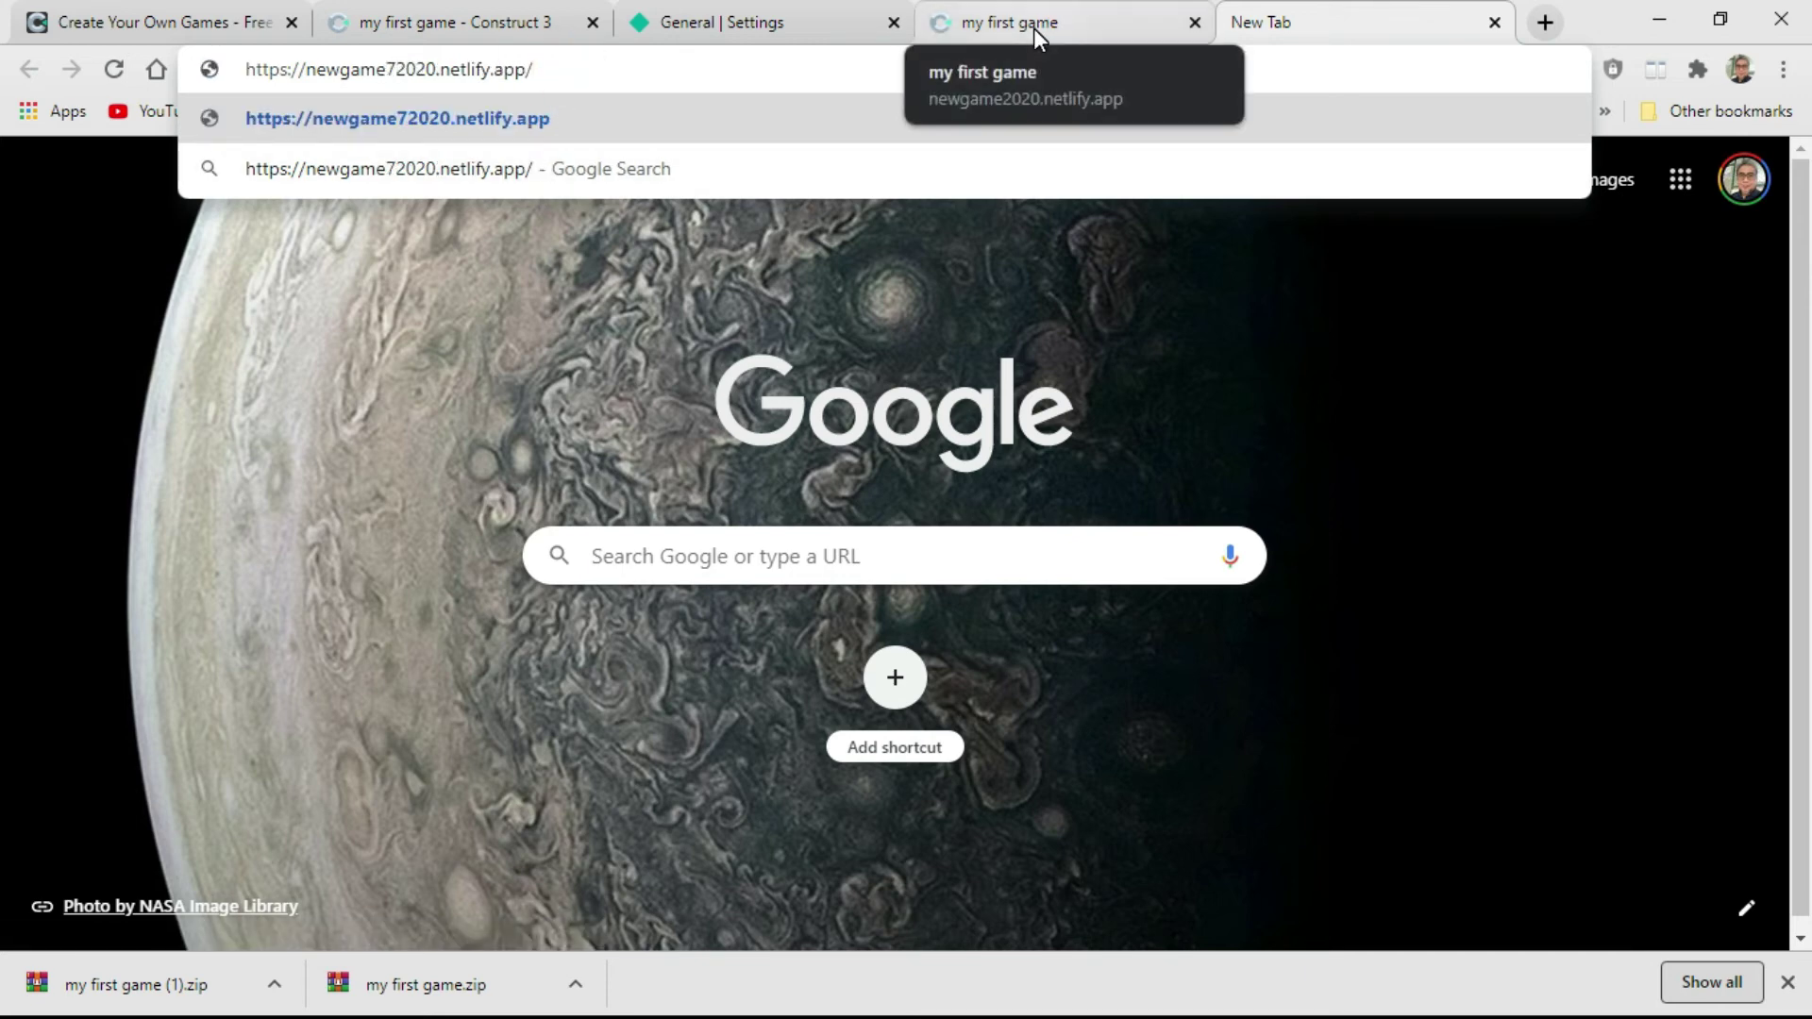
key(Return)
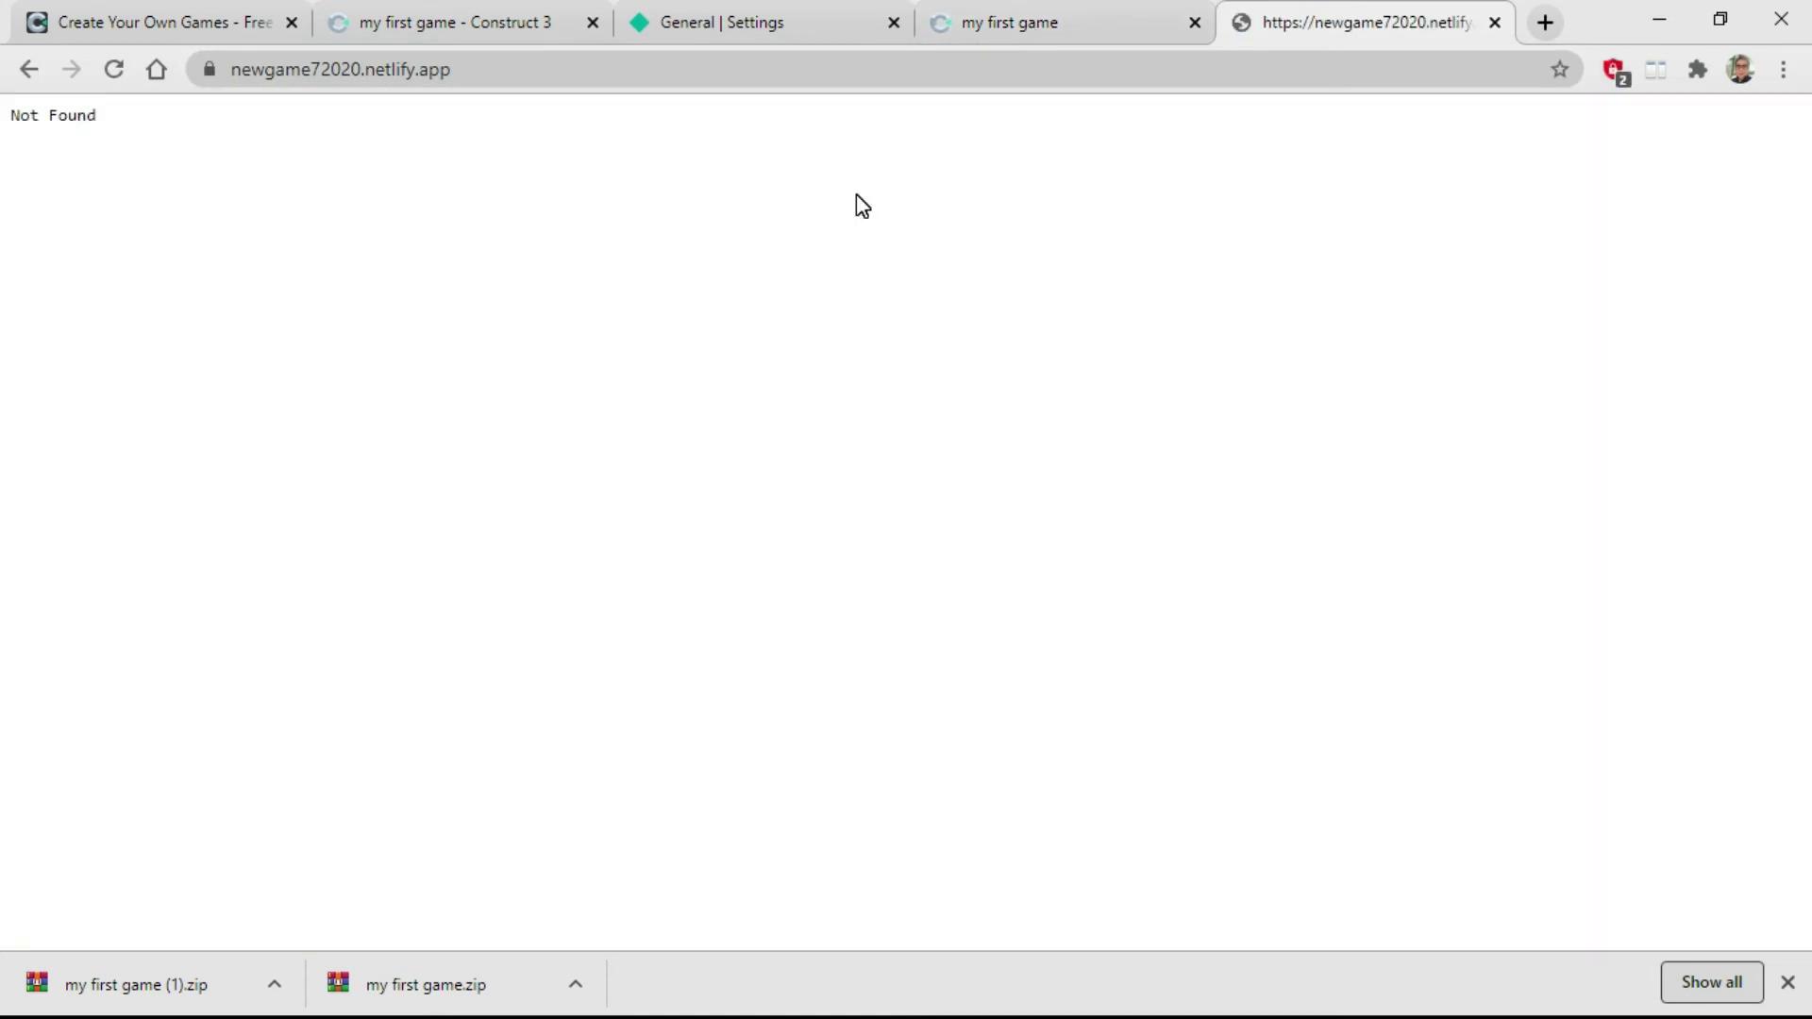
click(242, 72)
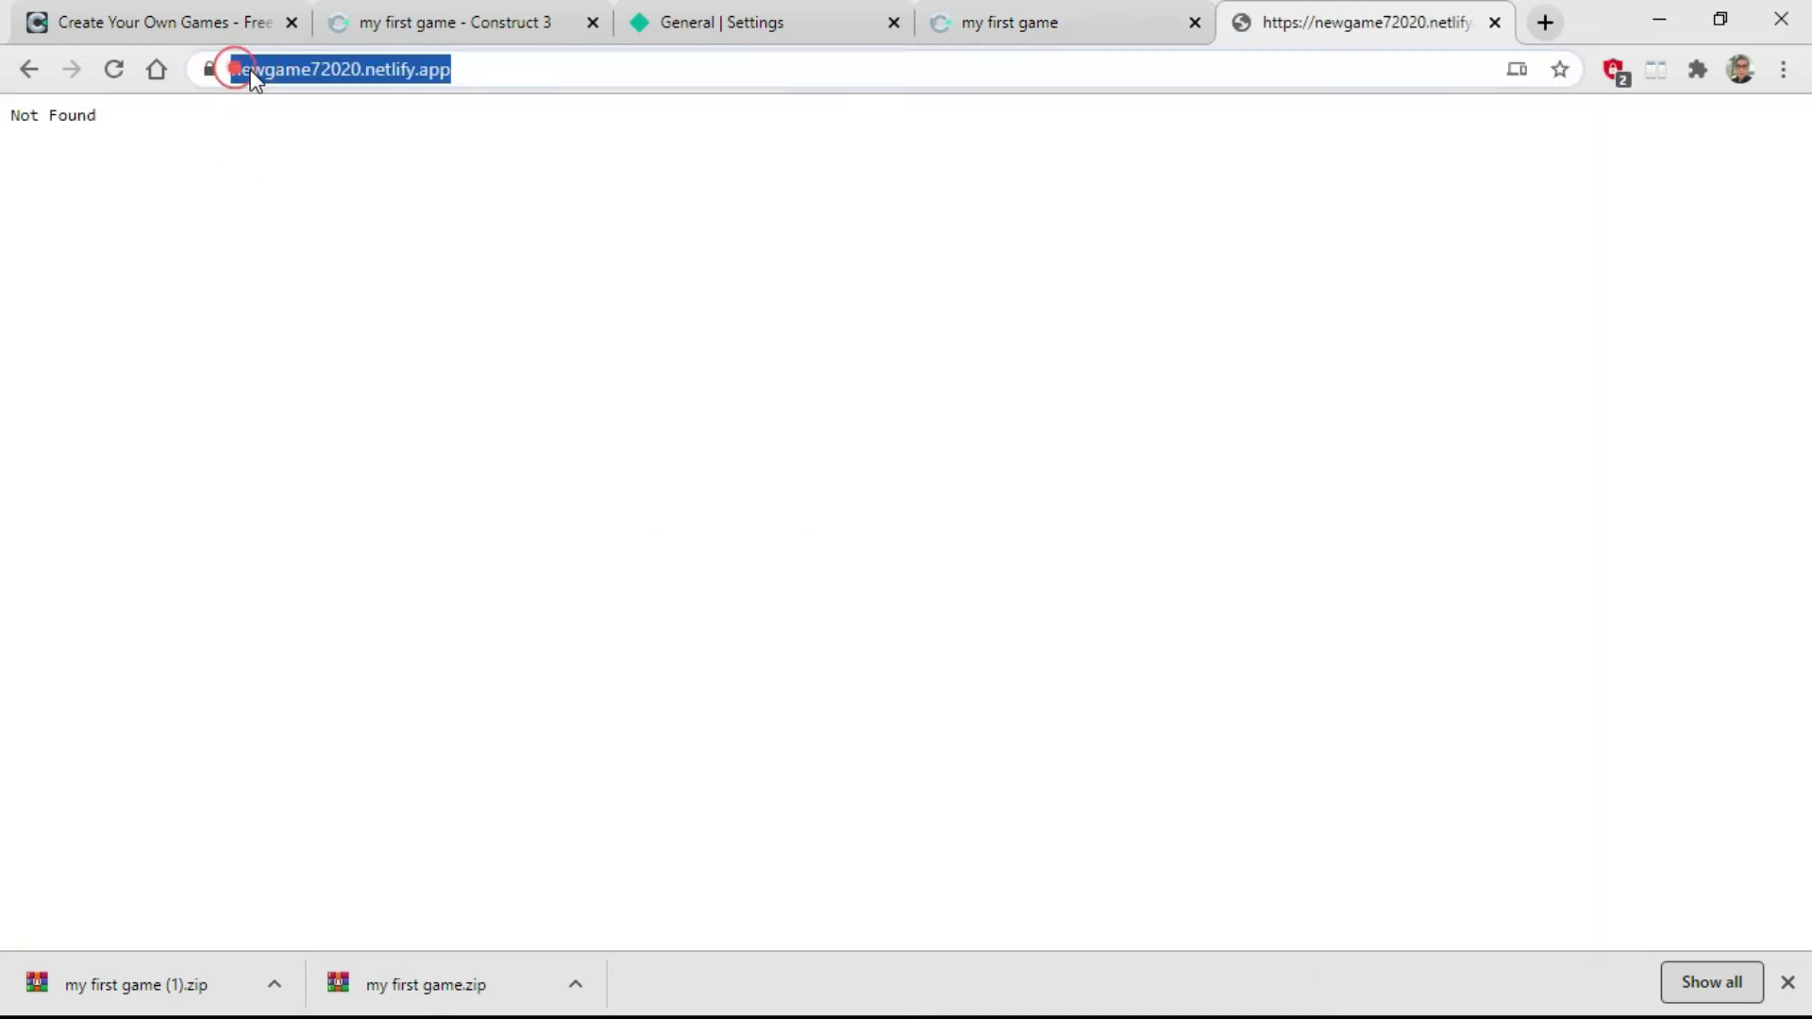
key(BackSpace)
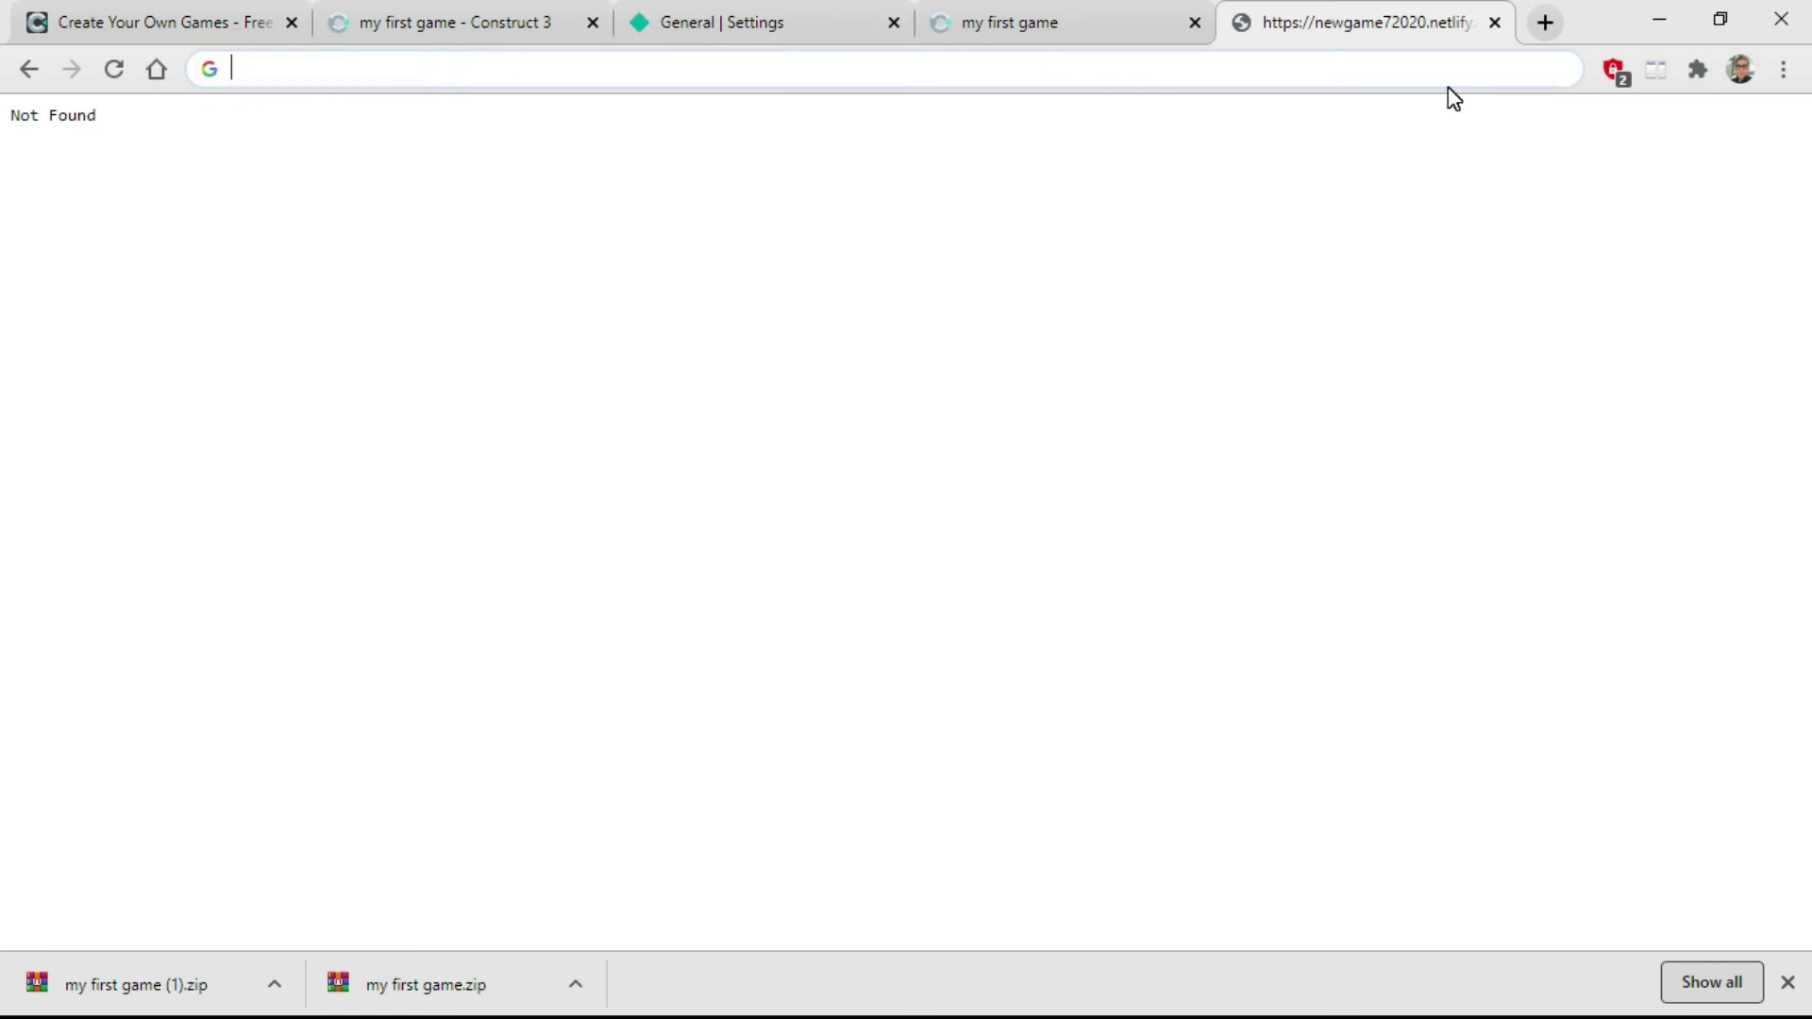
Return to the Netlify site settings and copy the link address of game72020.netlify.app
click(968, 23)
click(766, 22)
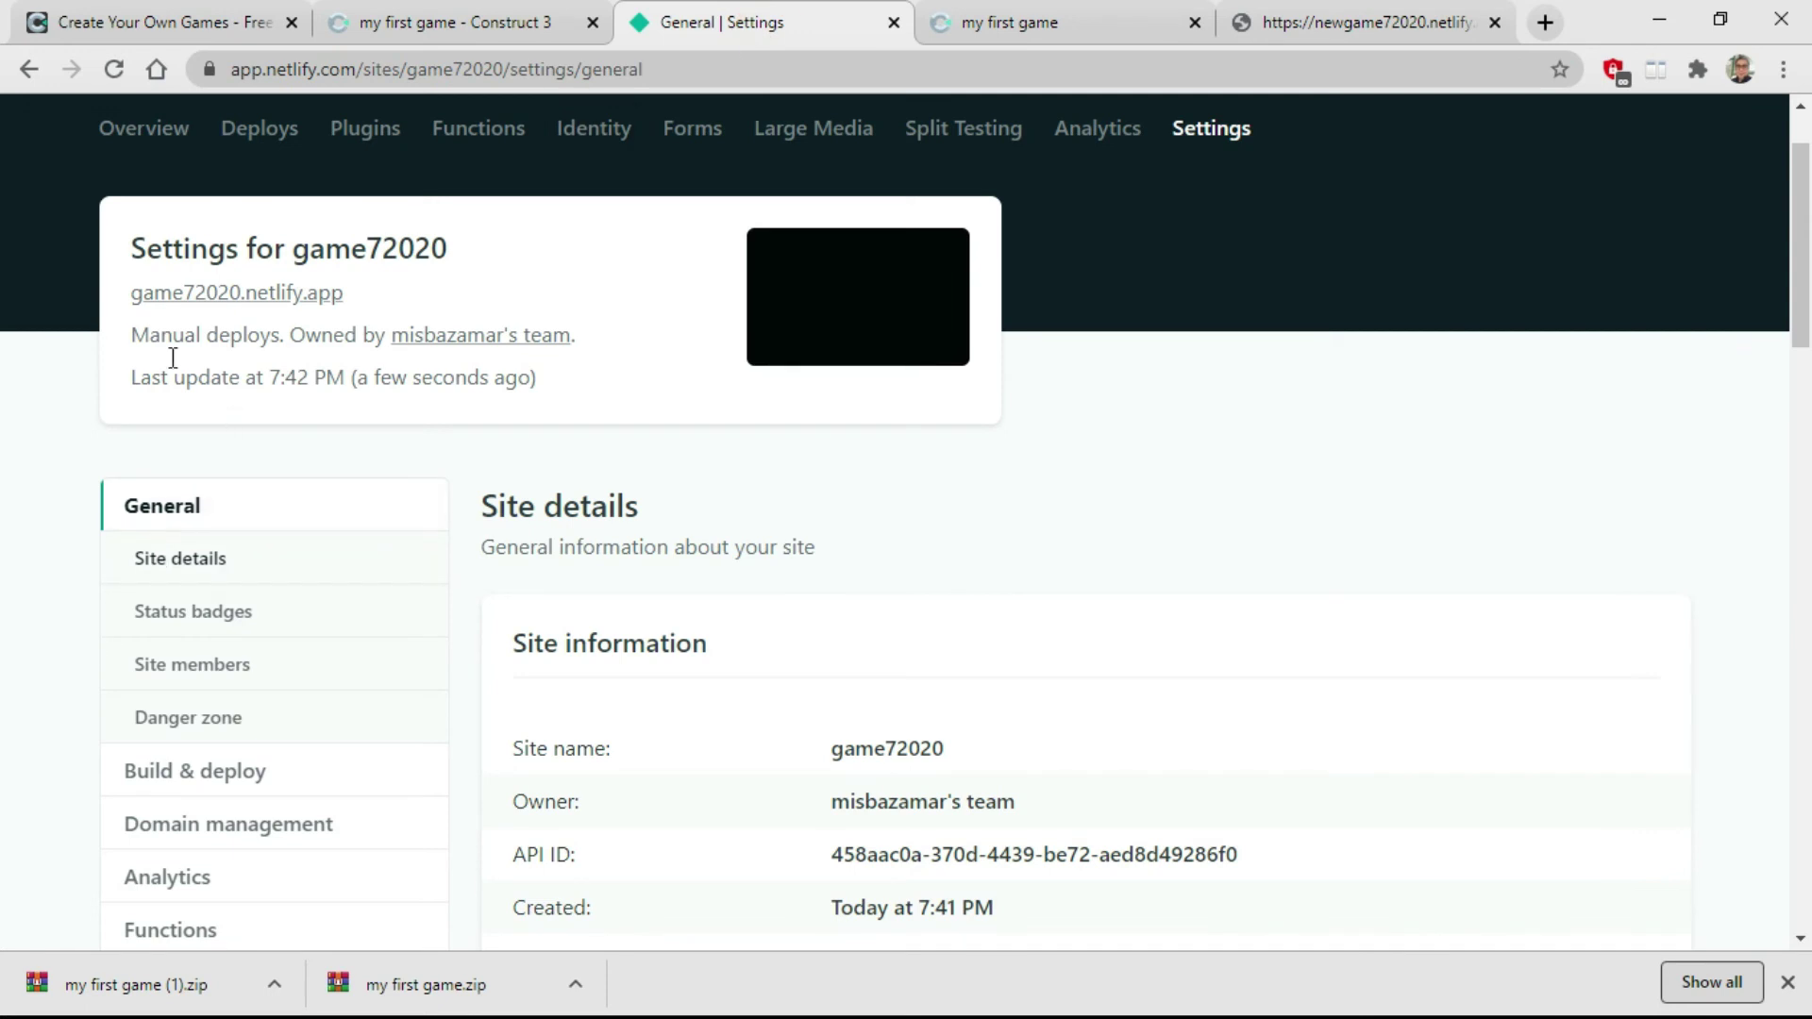
drag(343, 295, 133, 296)
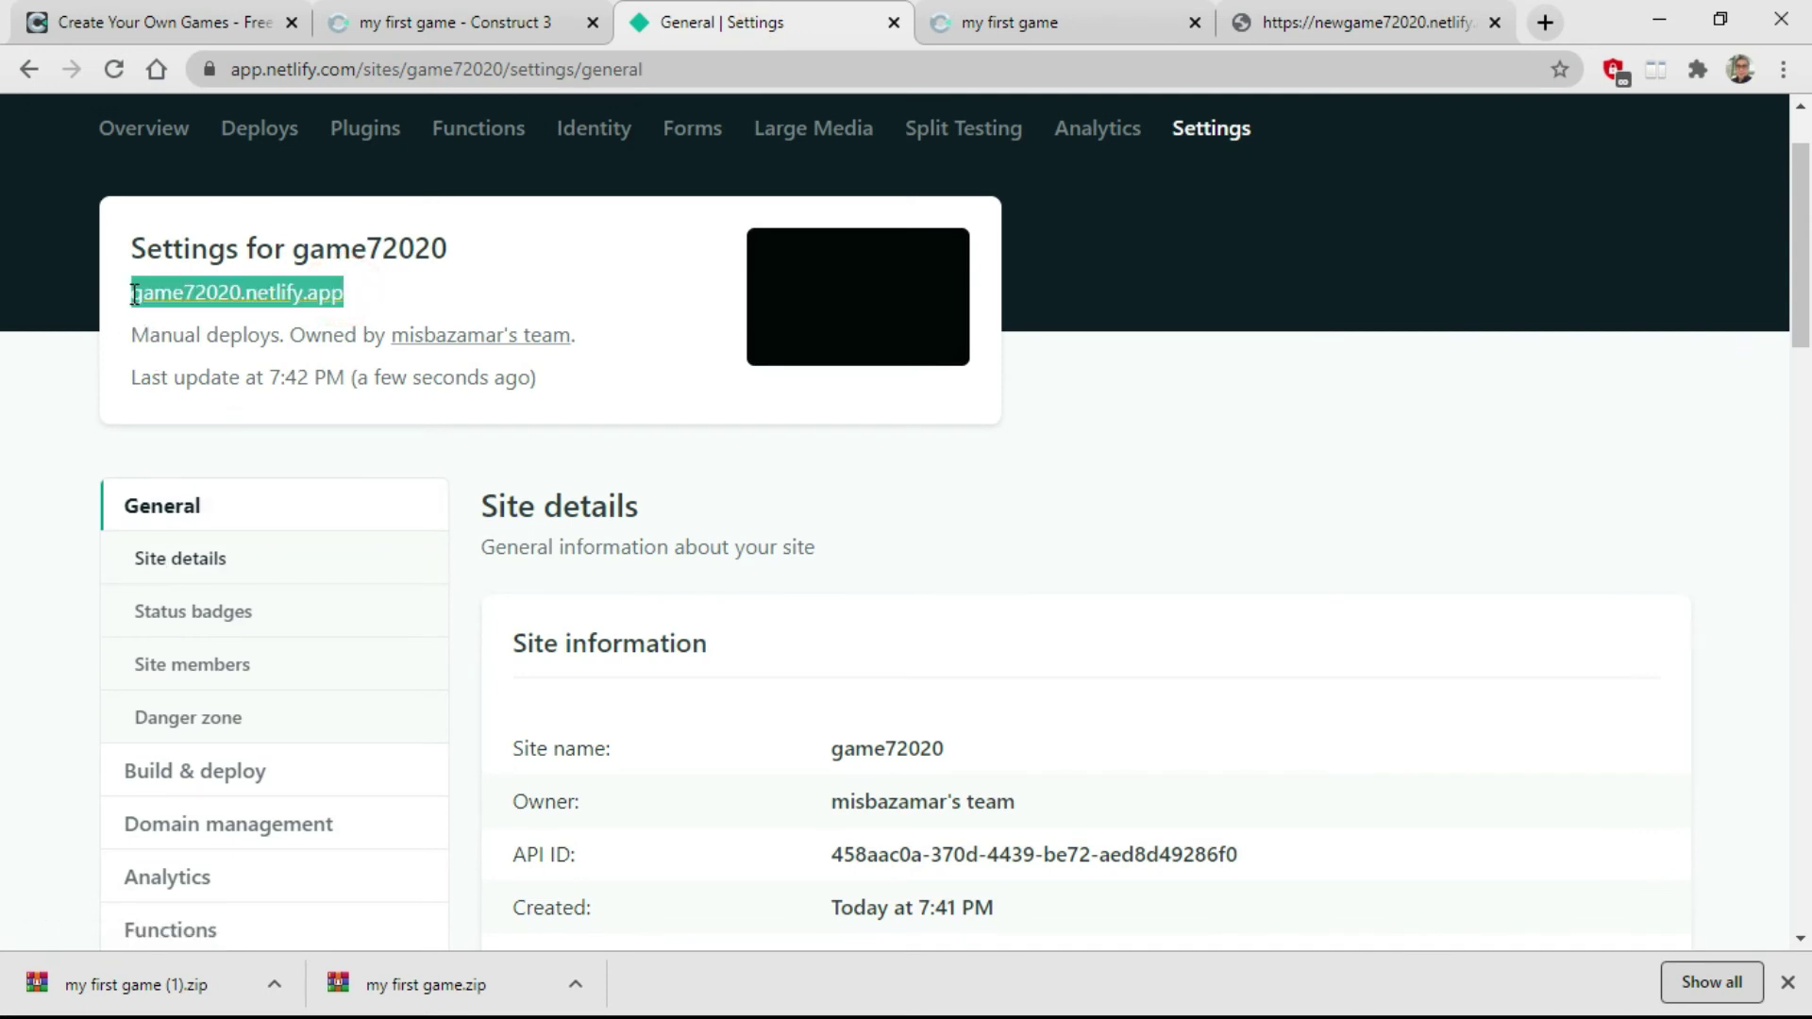
right_click(192, 292)
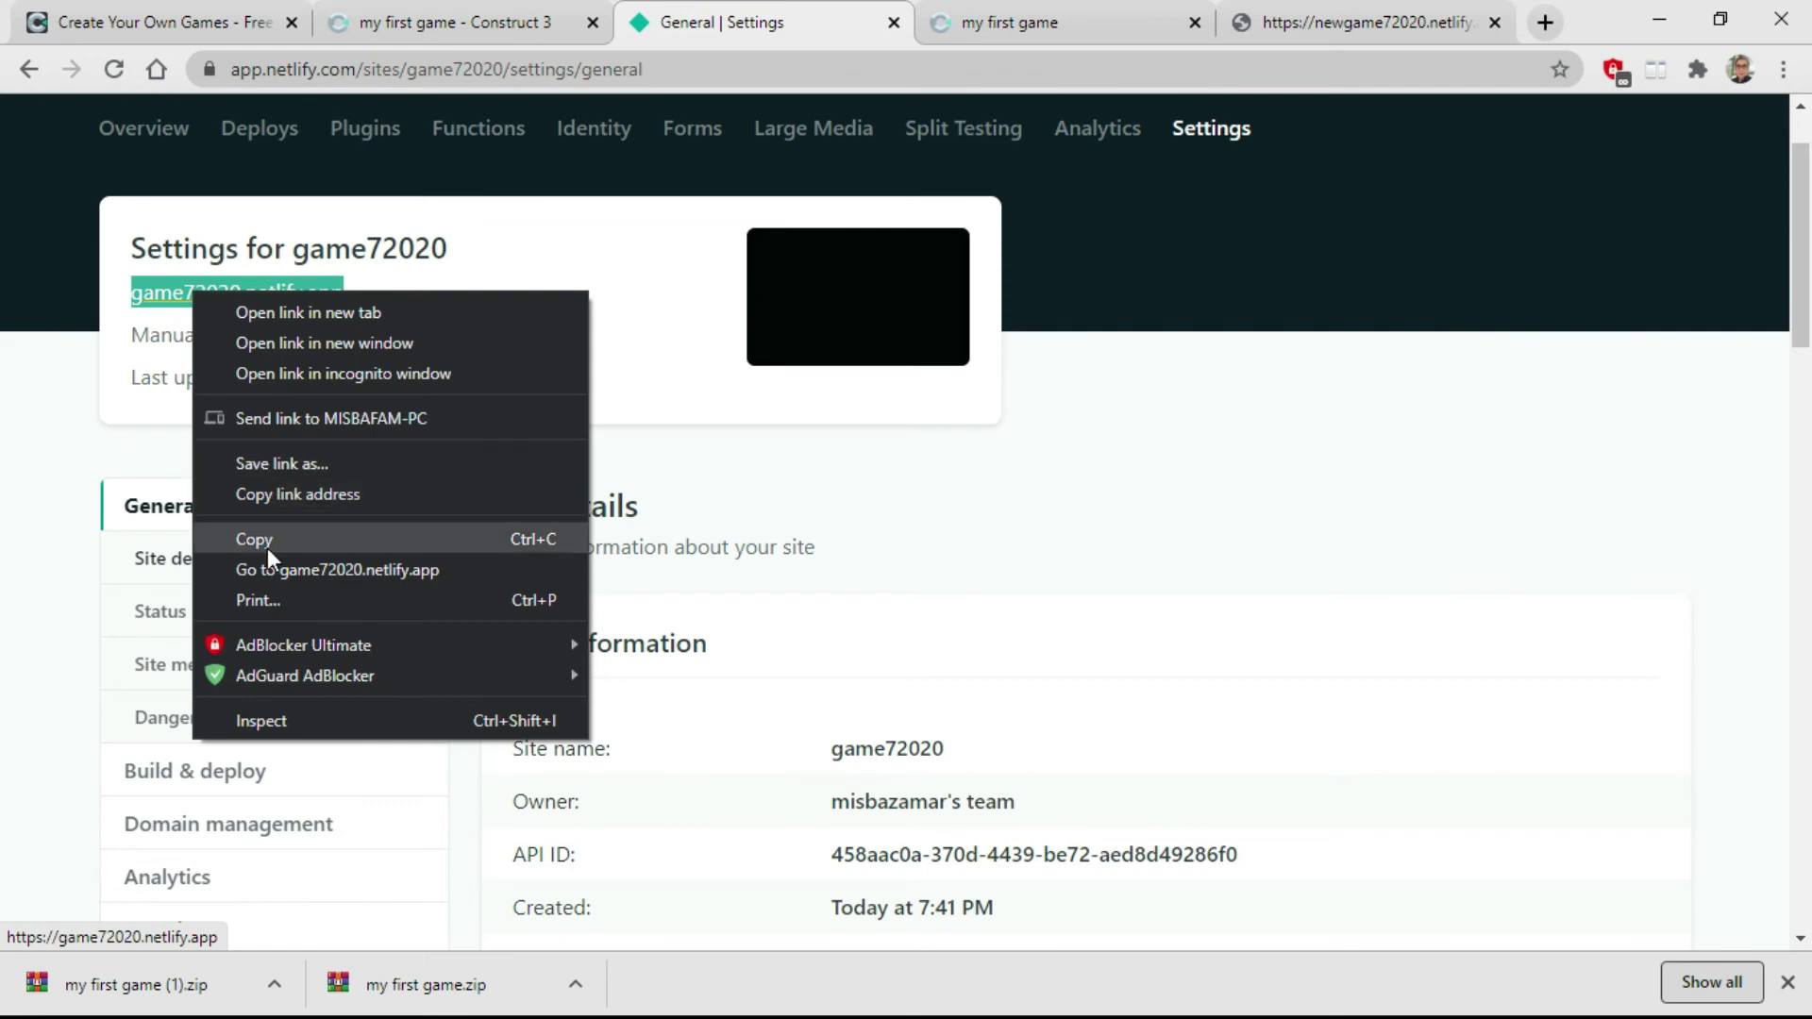
click(273, 496)
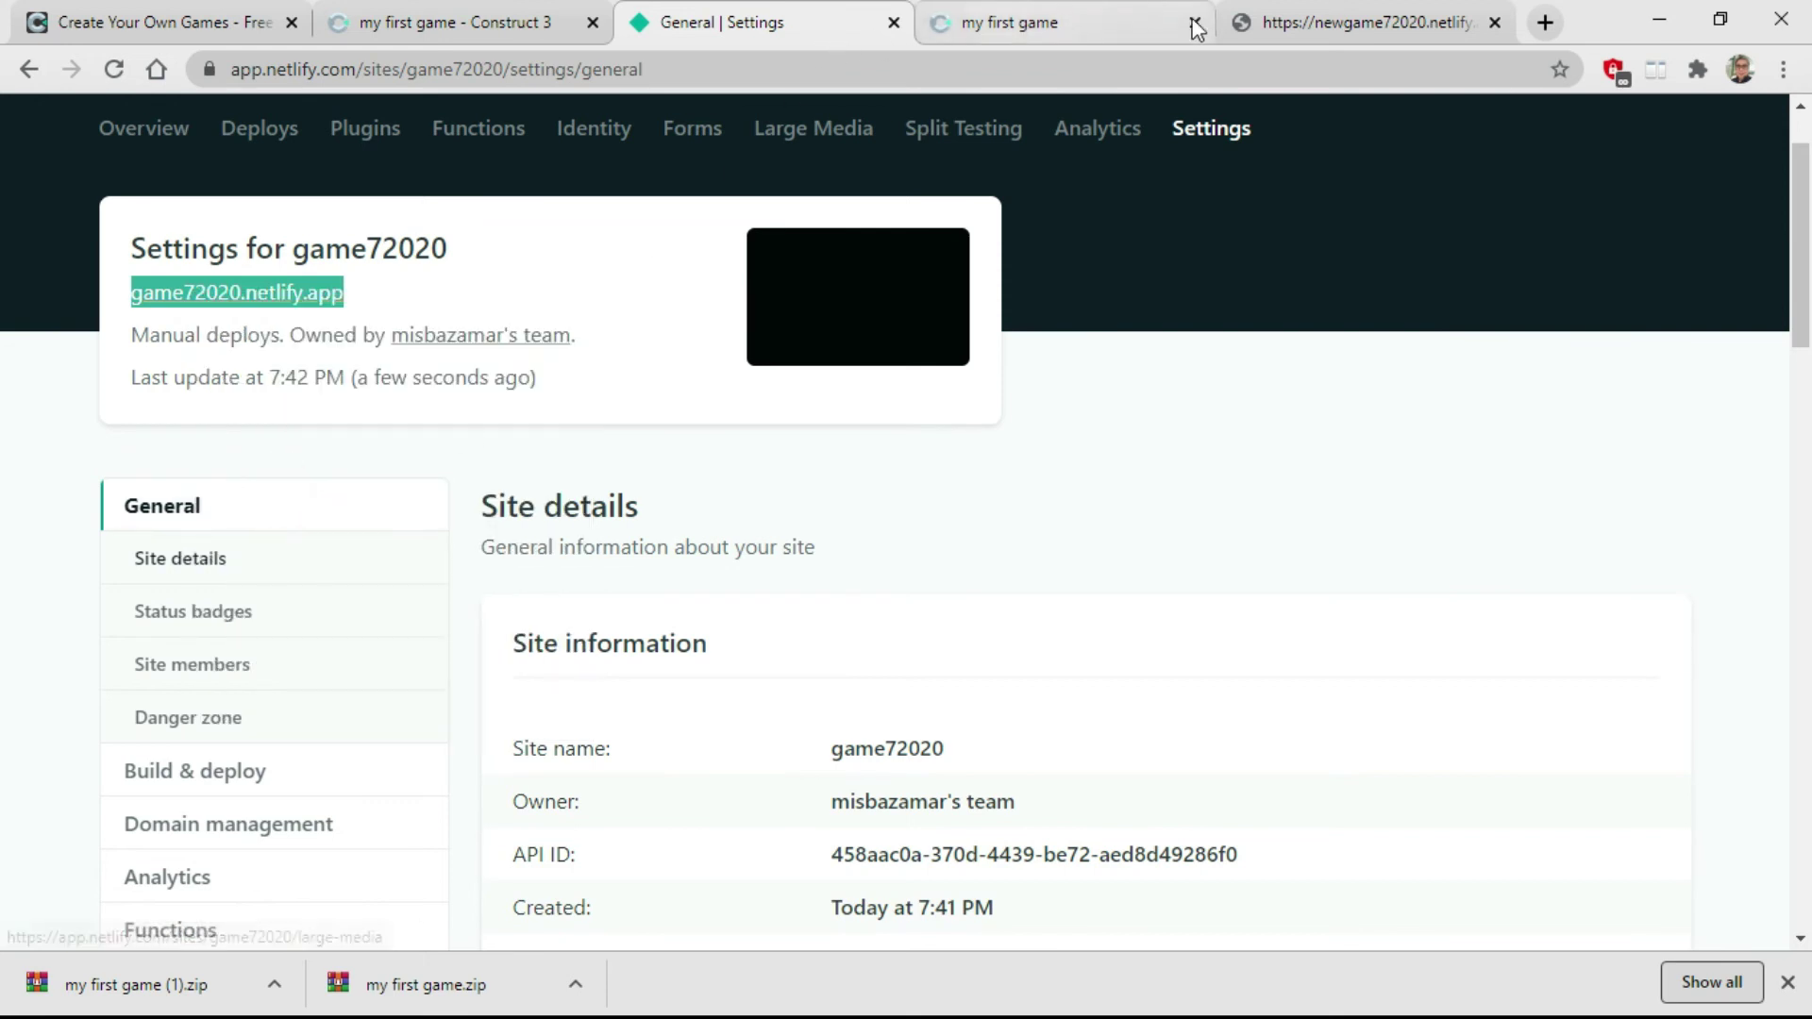
click(1325, 20)
click(477, 70)
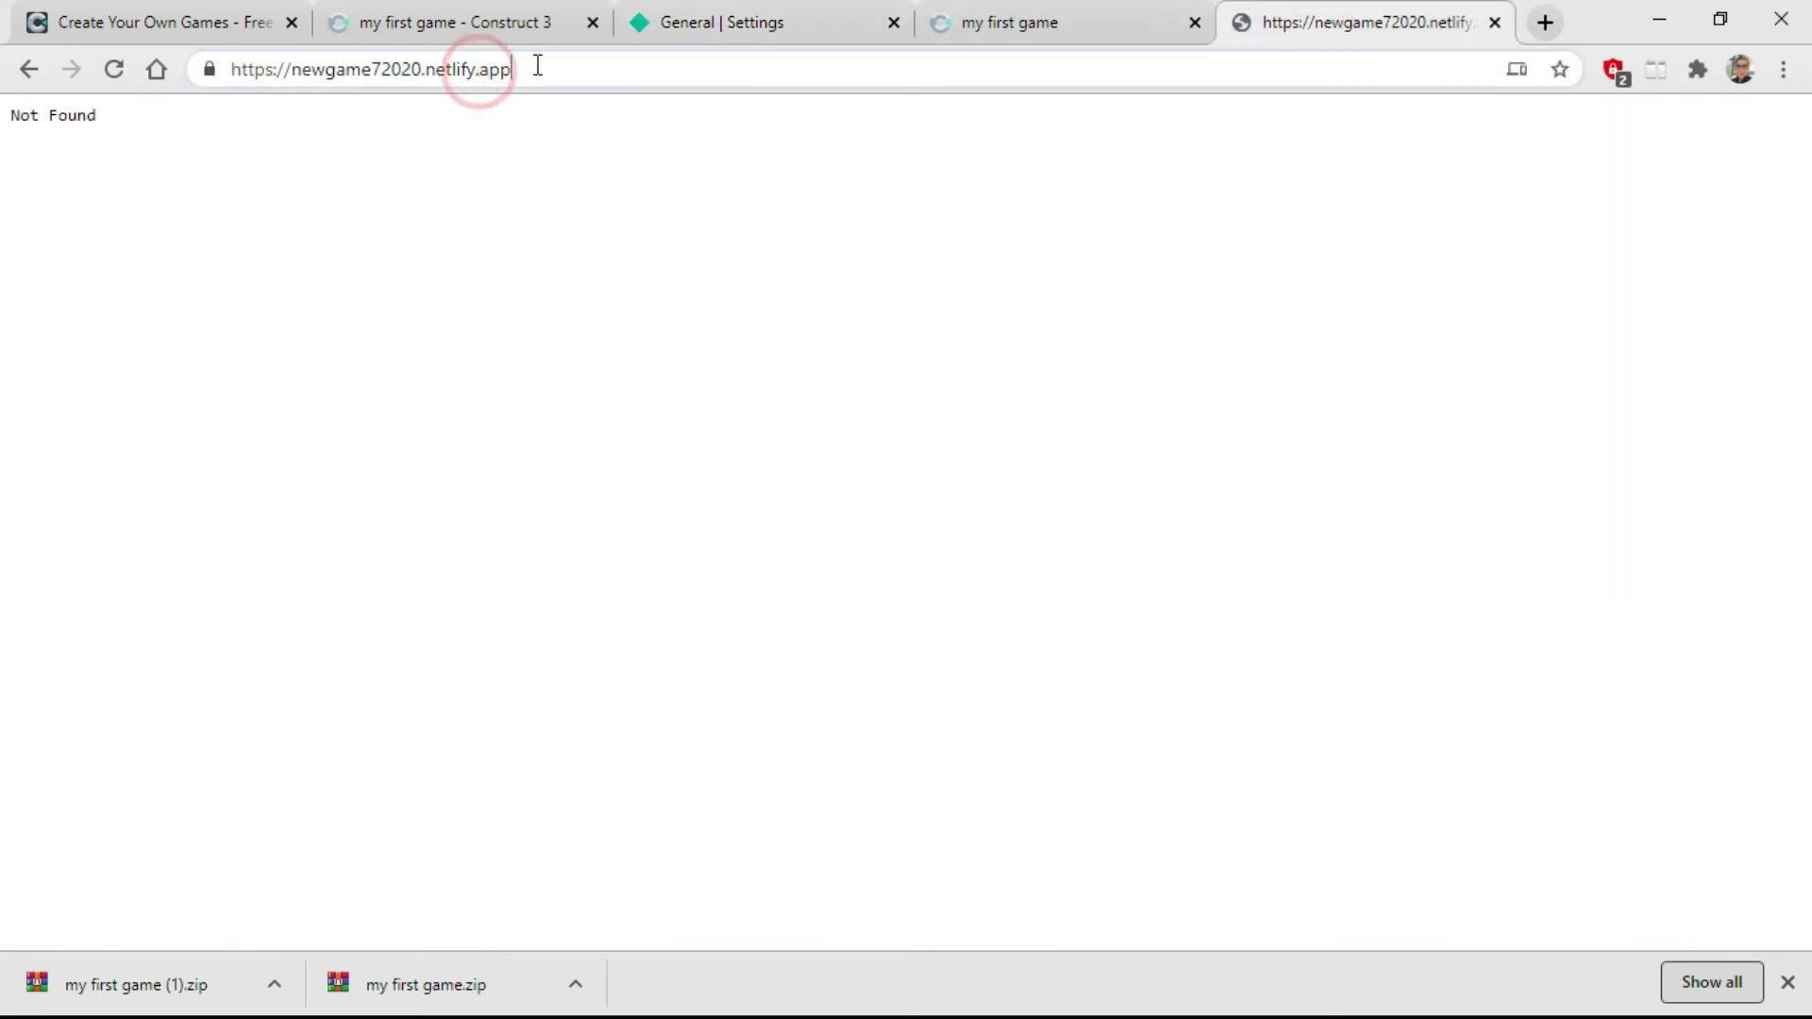
drag(239, 69, 745, 115)
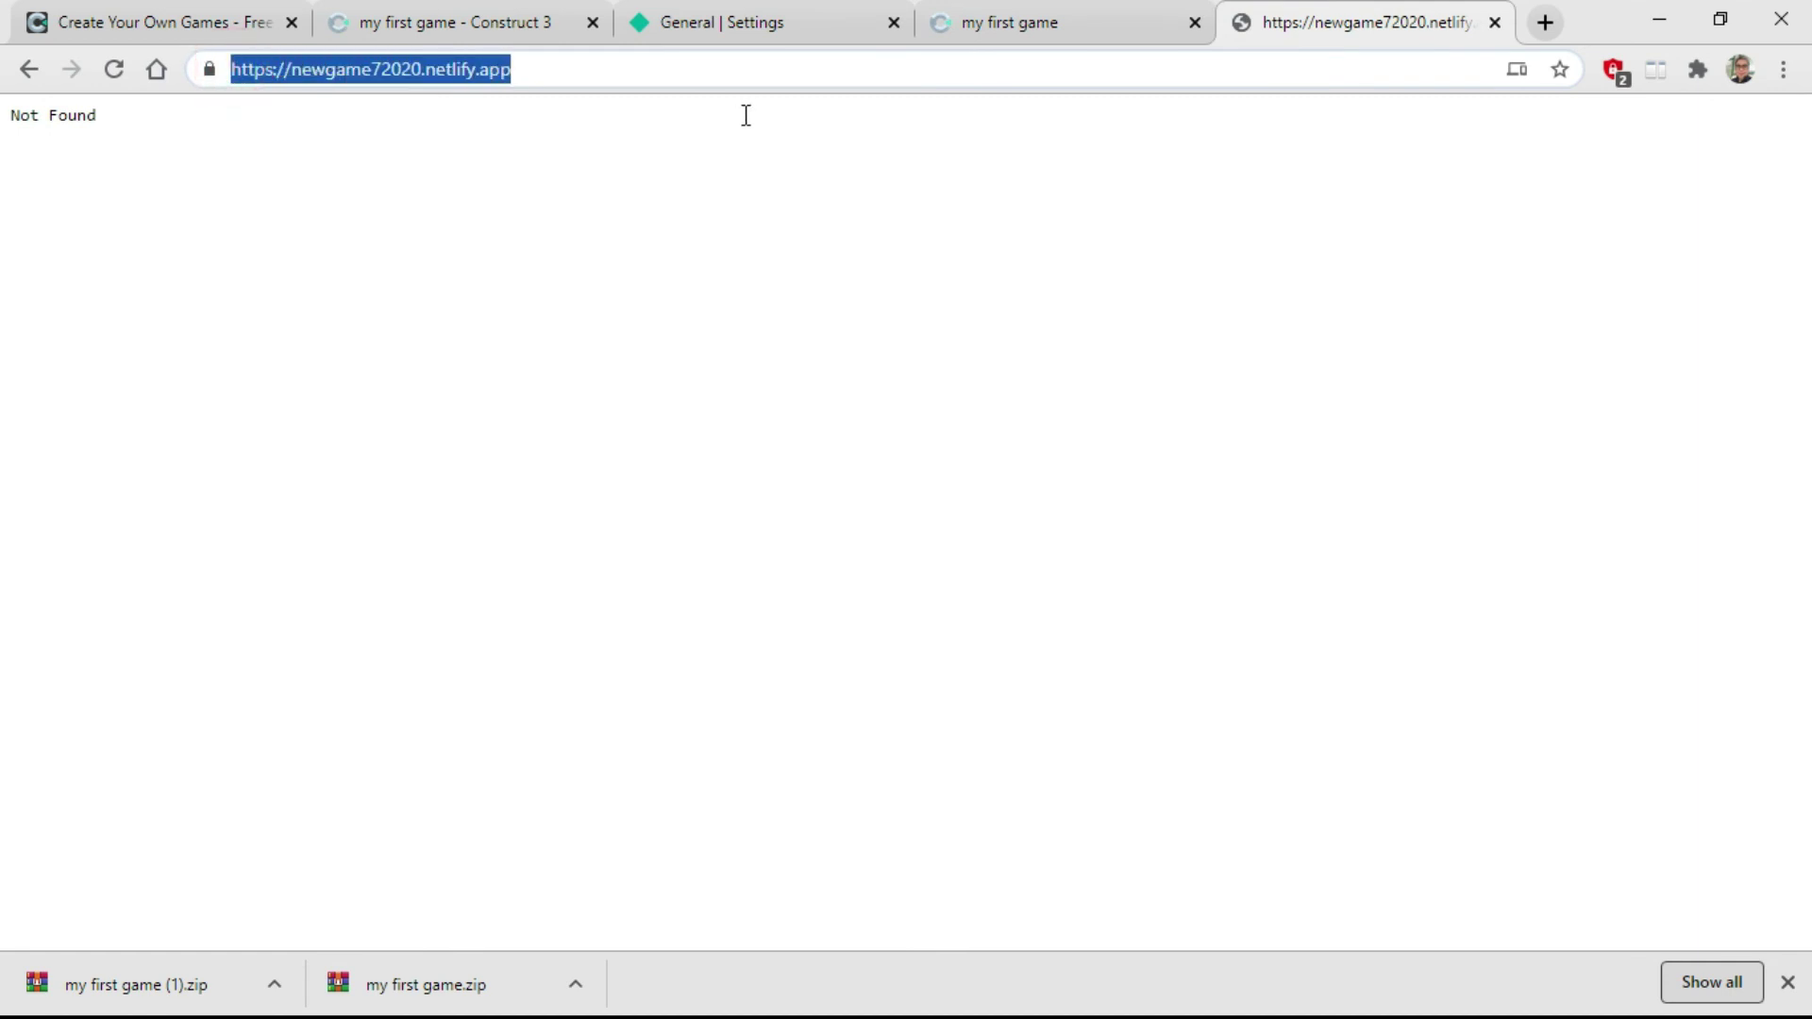
key(BackSpace)
key(ctrl+v)
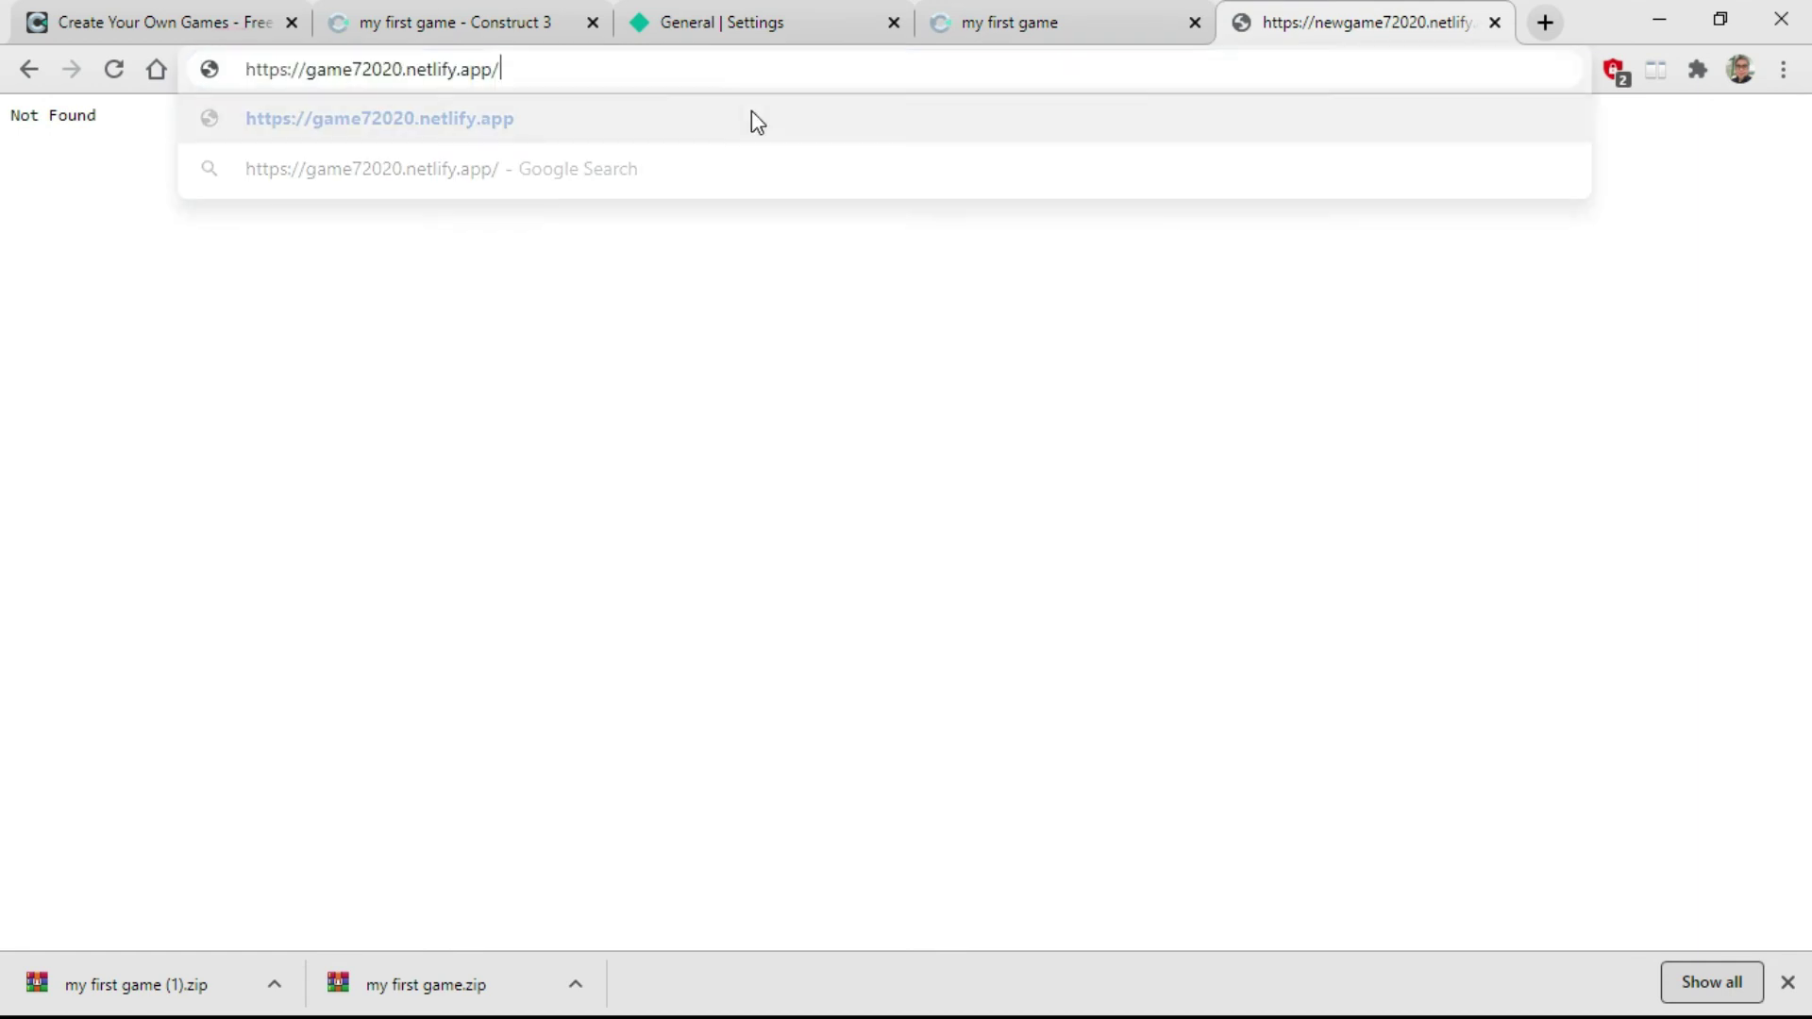
key(Return)
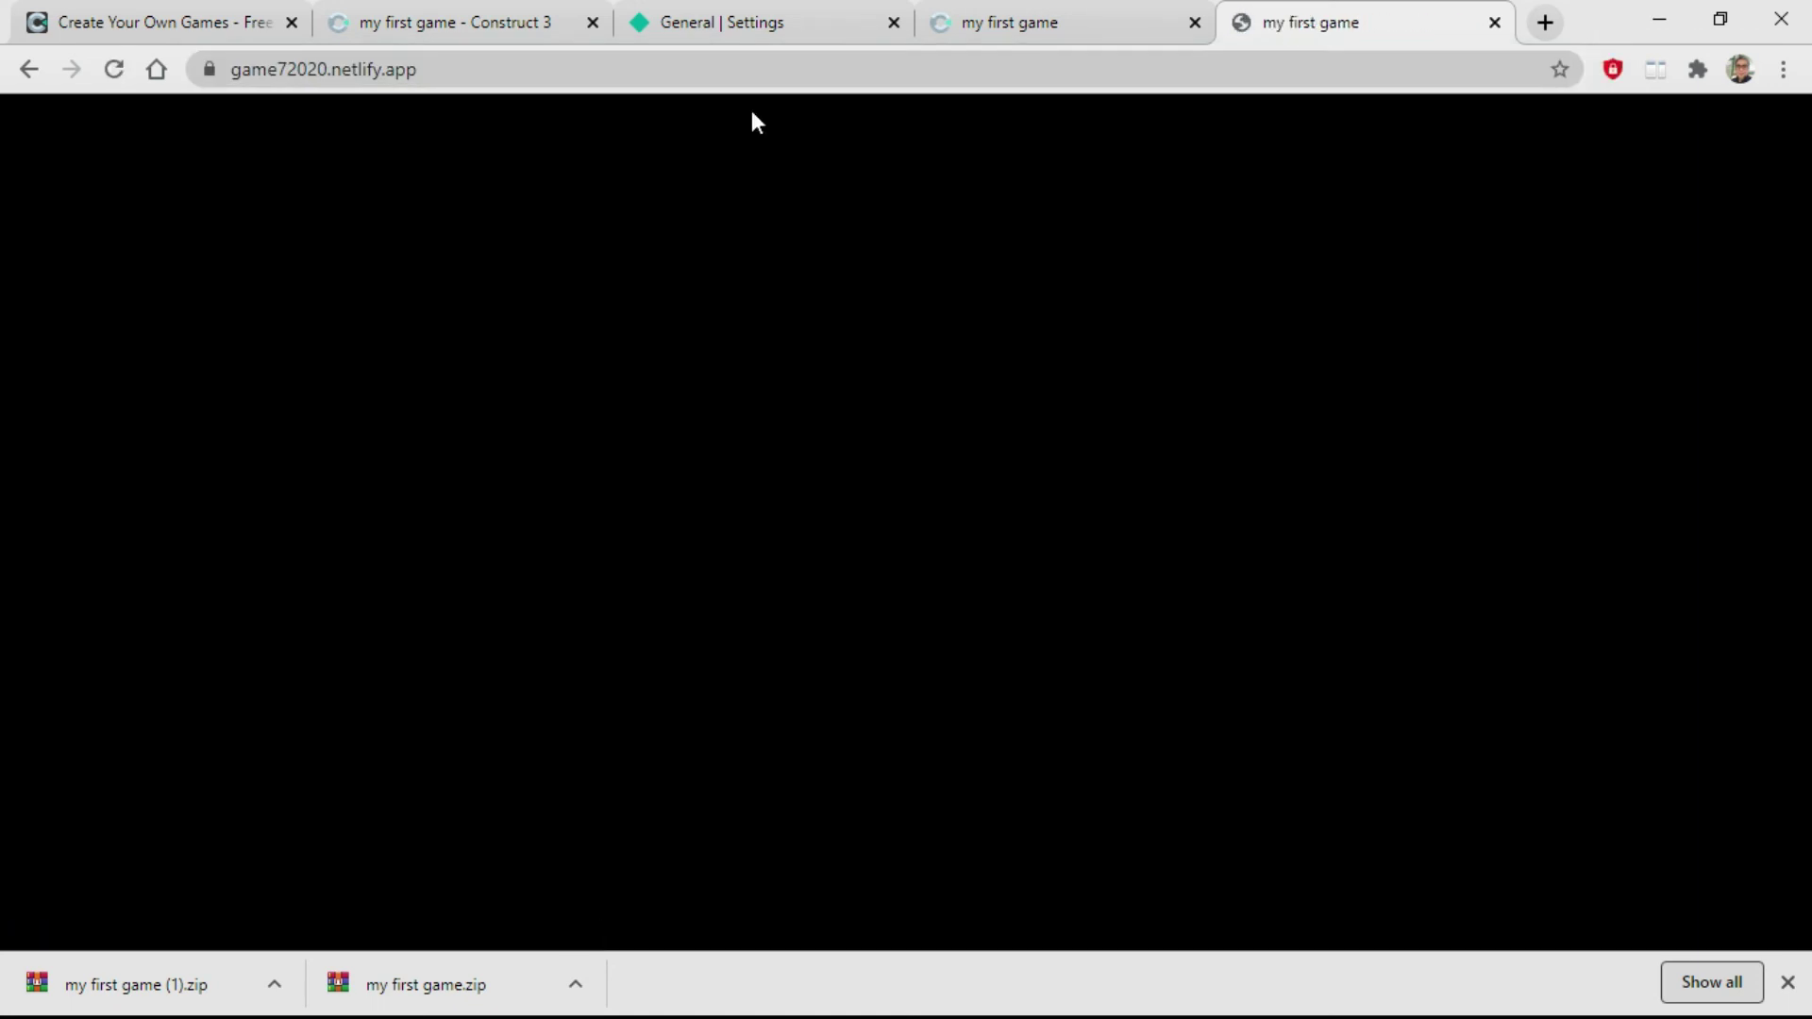
click(1789, 982)
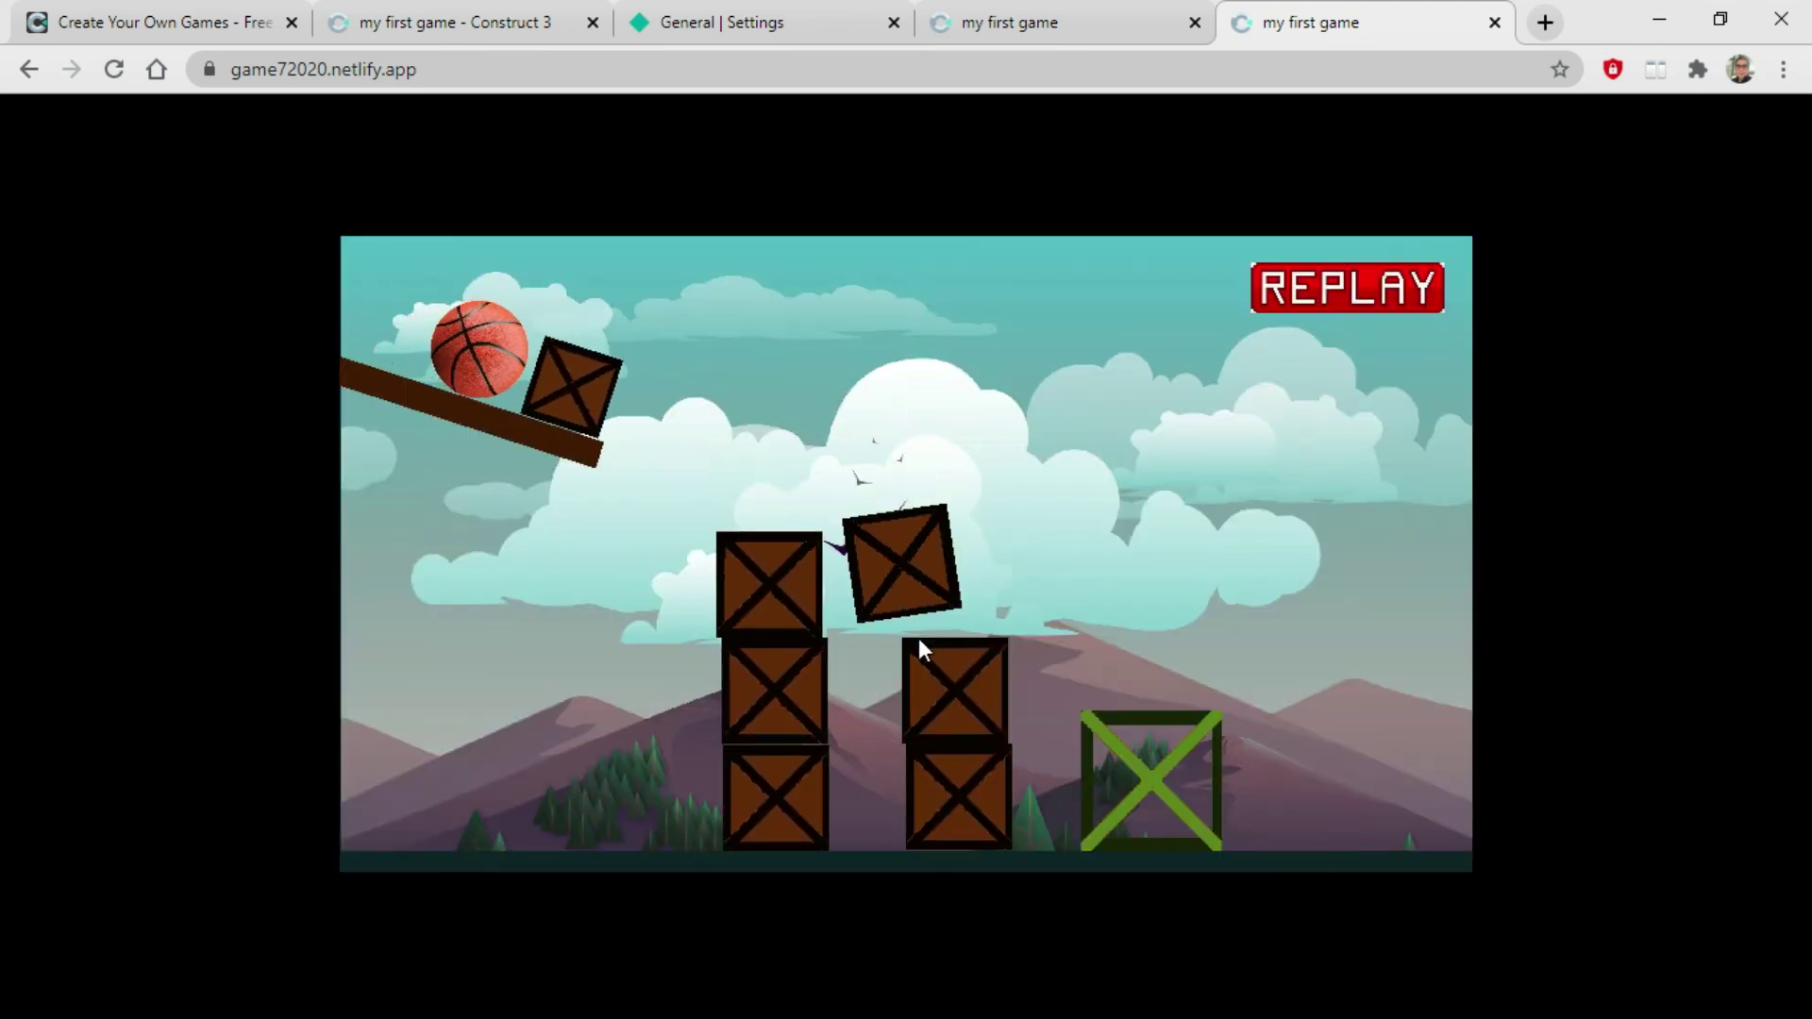
Test the first level and its replay by removing the ramp crate and the top crate of the stack nearest the green goal crate
click(581, 357)
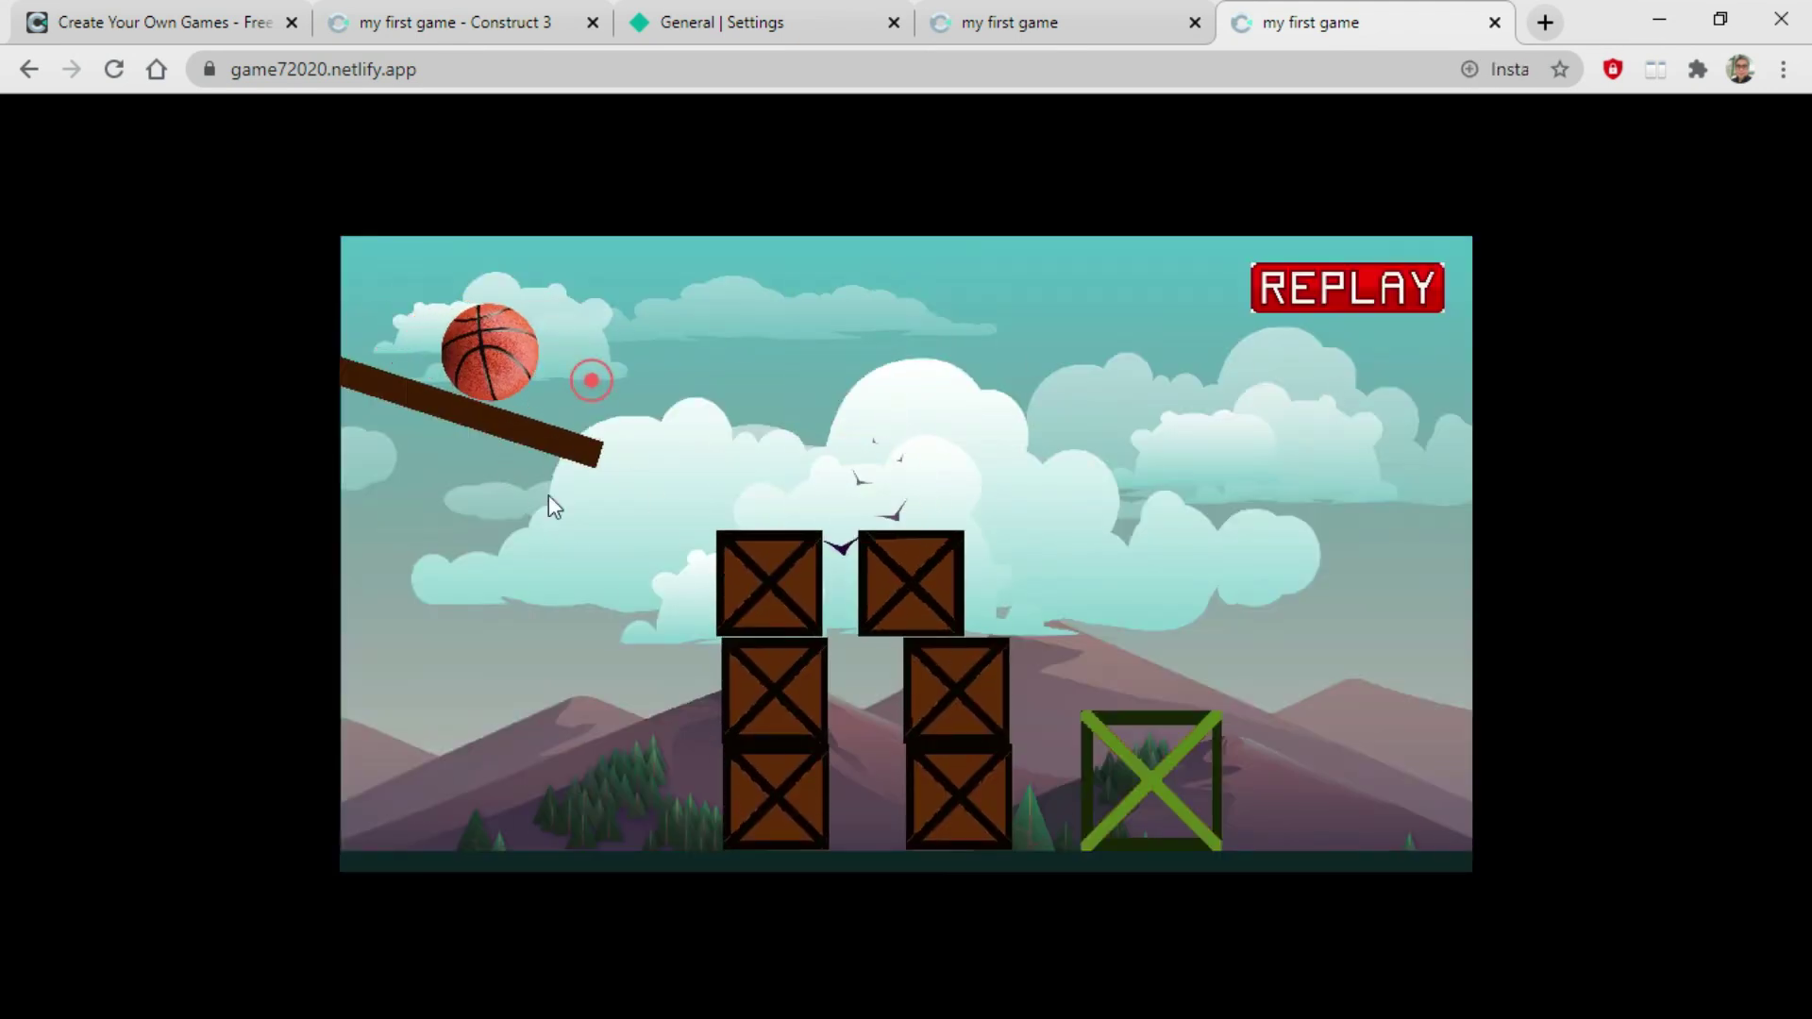
click(951, 597)
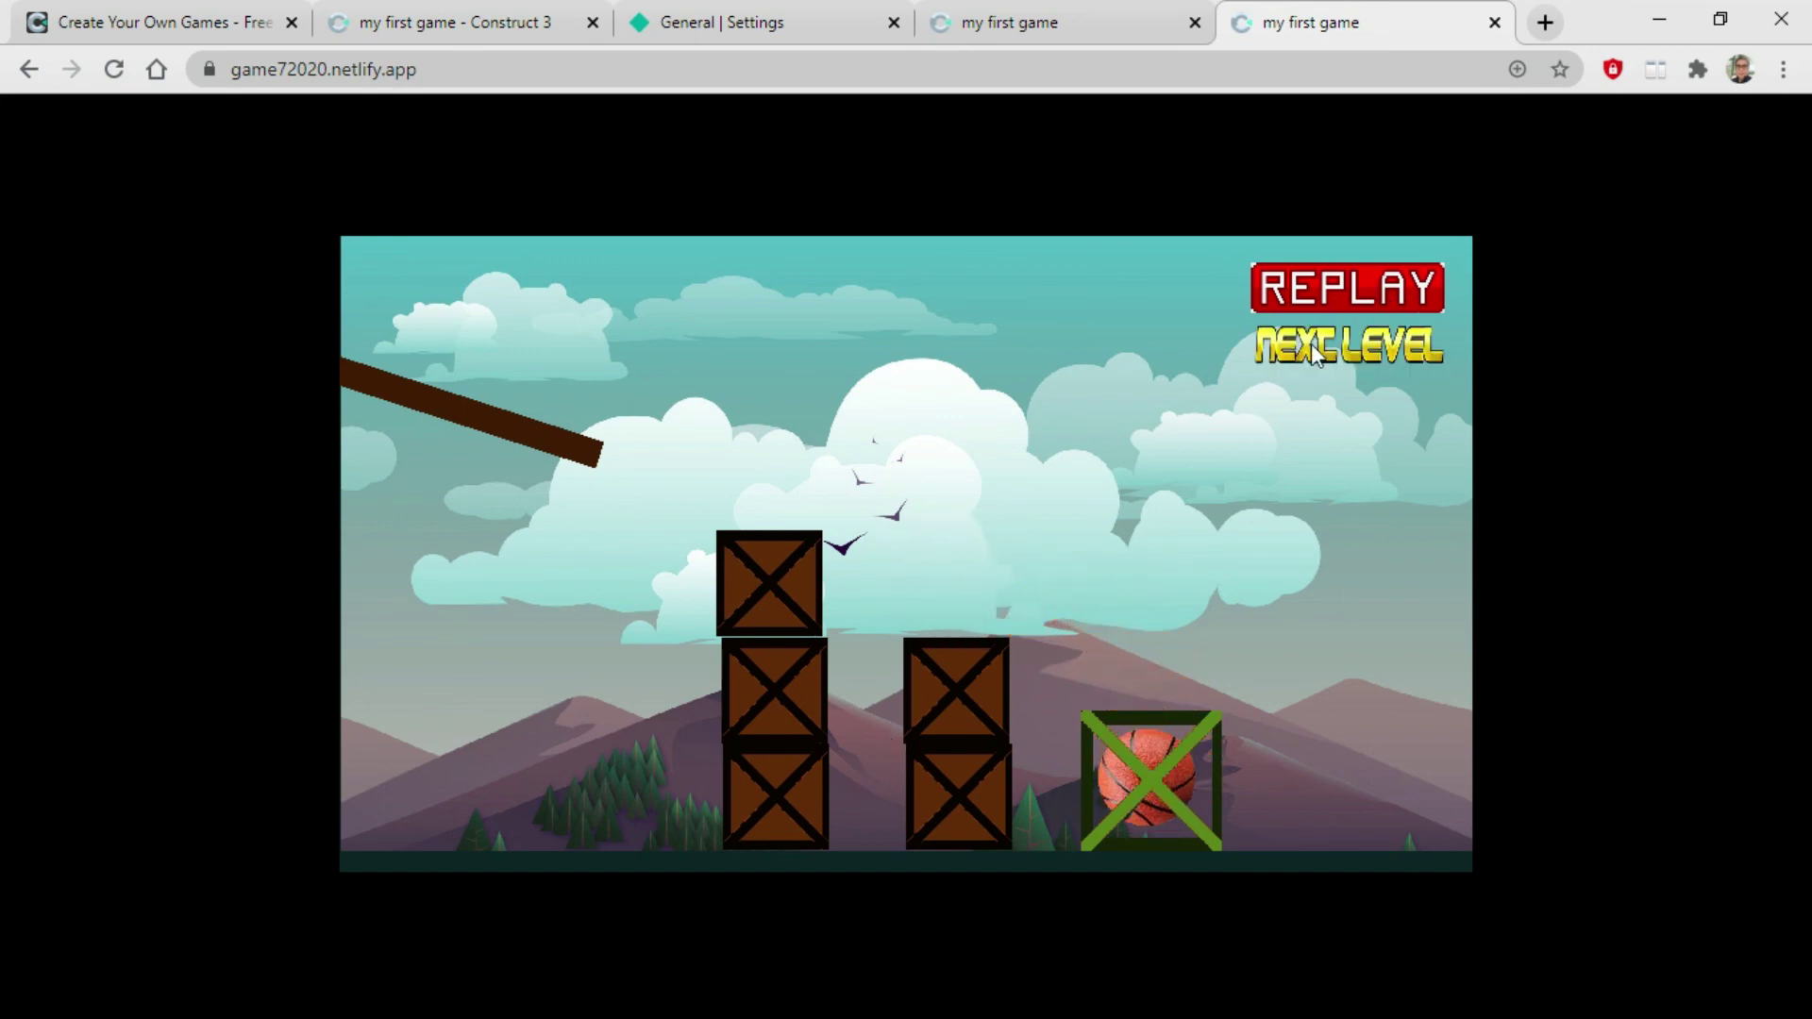
click(1334, 292)
click(857, 484)
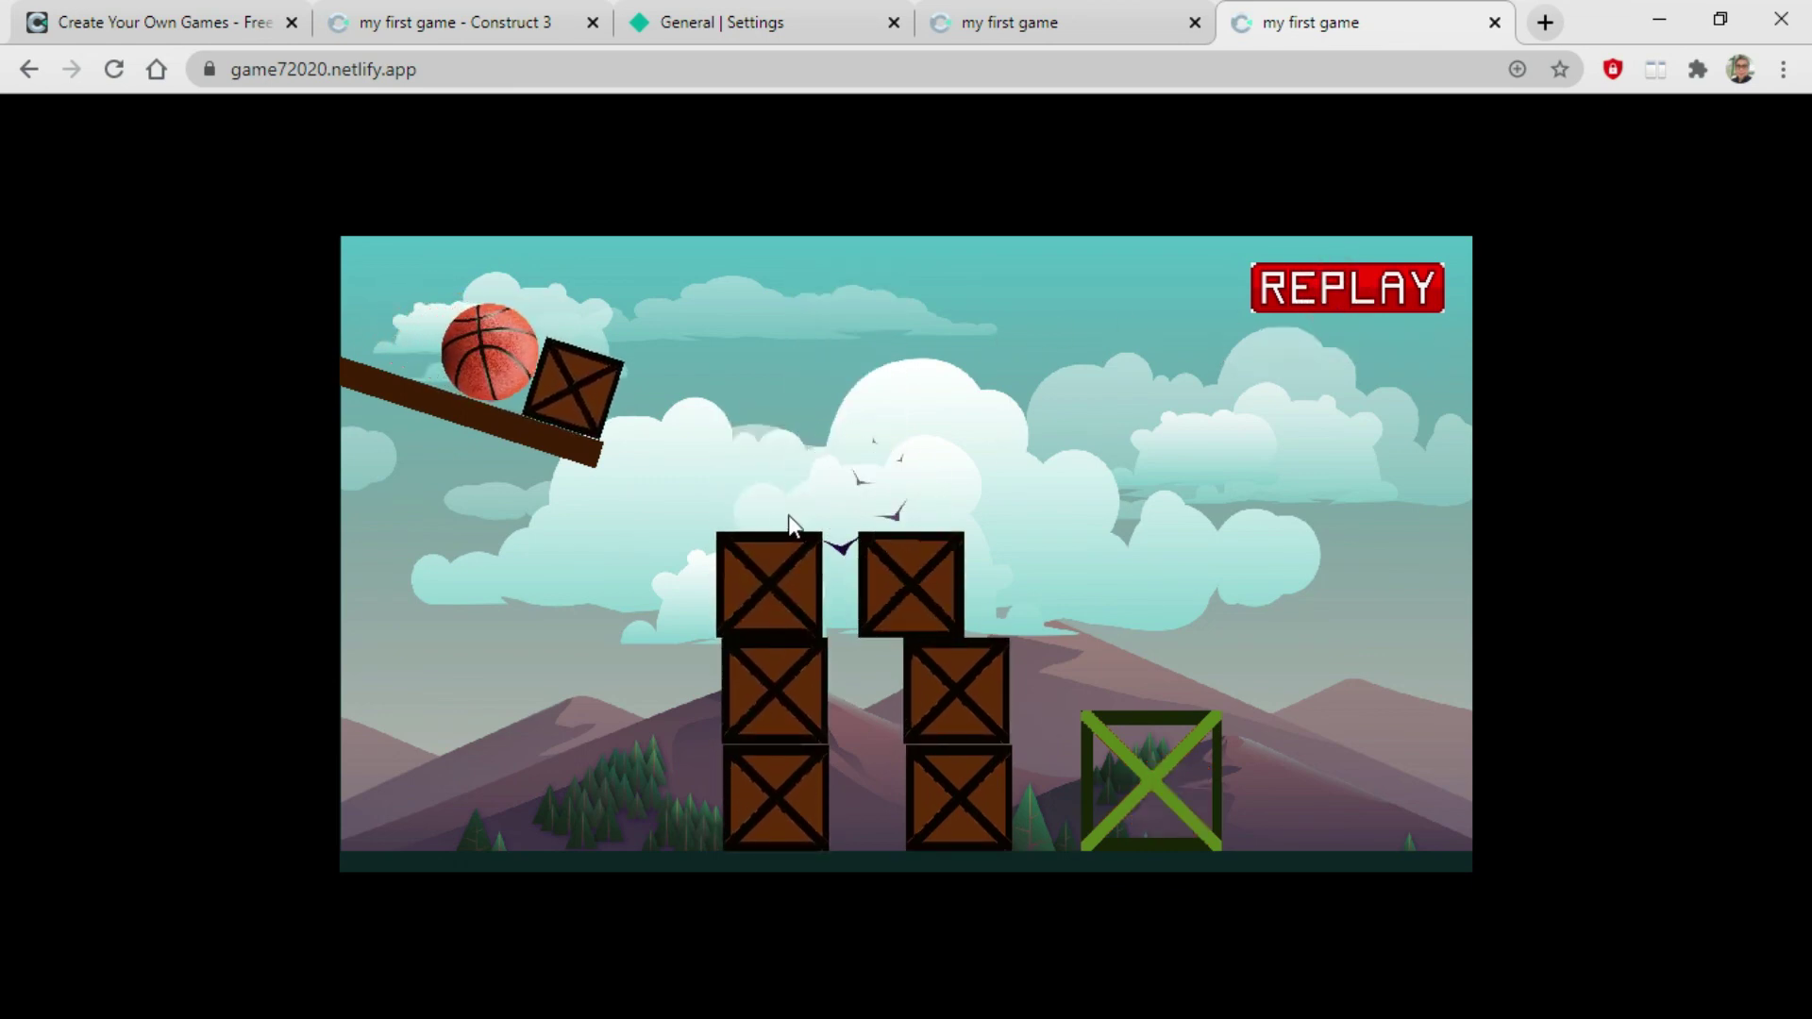
click(591, 400)
click(912, 559)
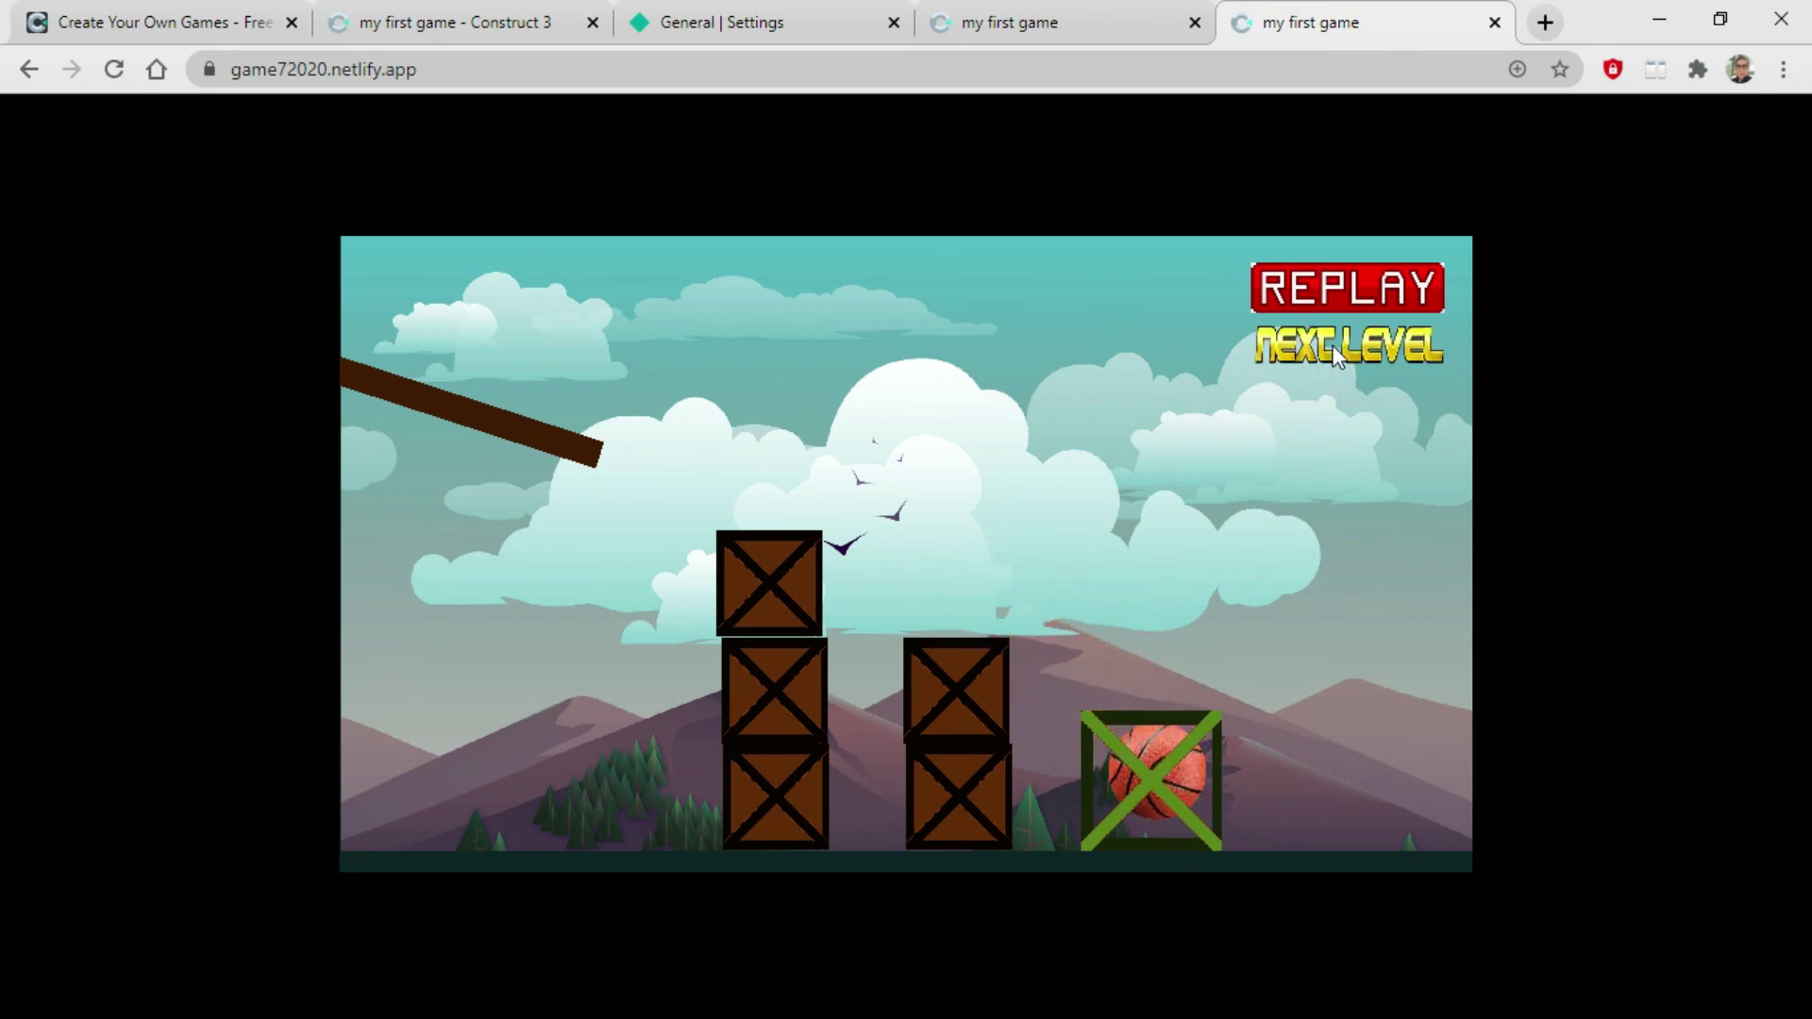
Advance to the next level and remove the ramp crate to release the basketball
click(1316, 347)
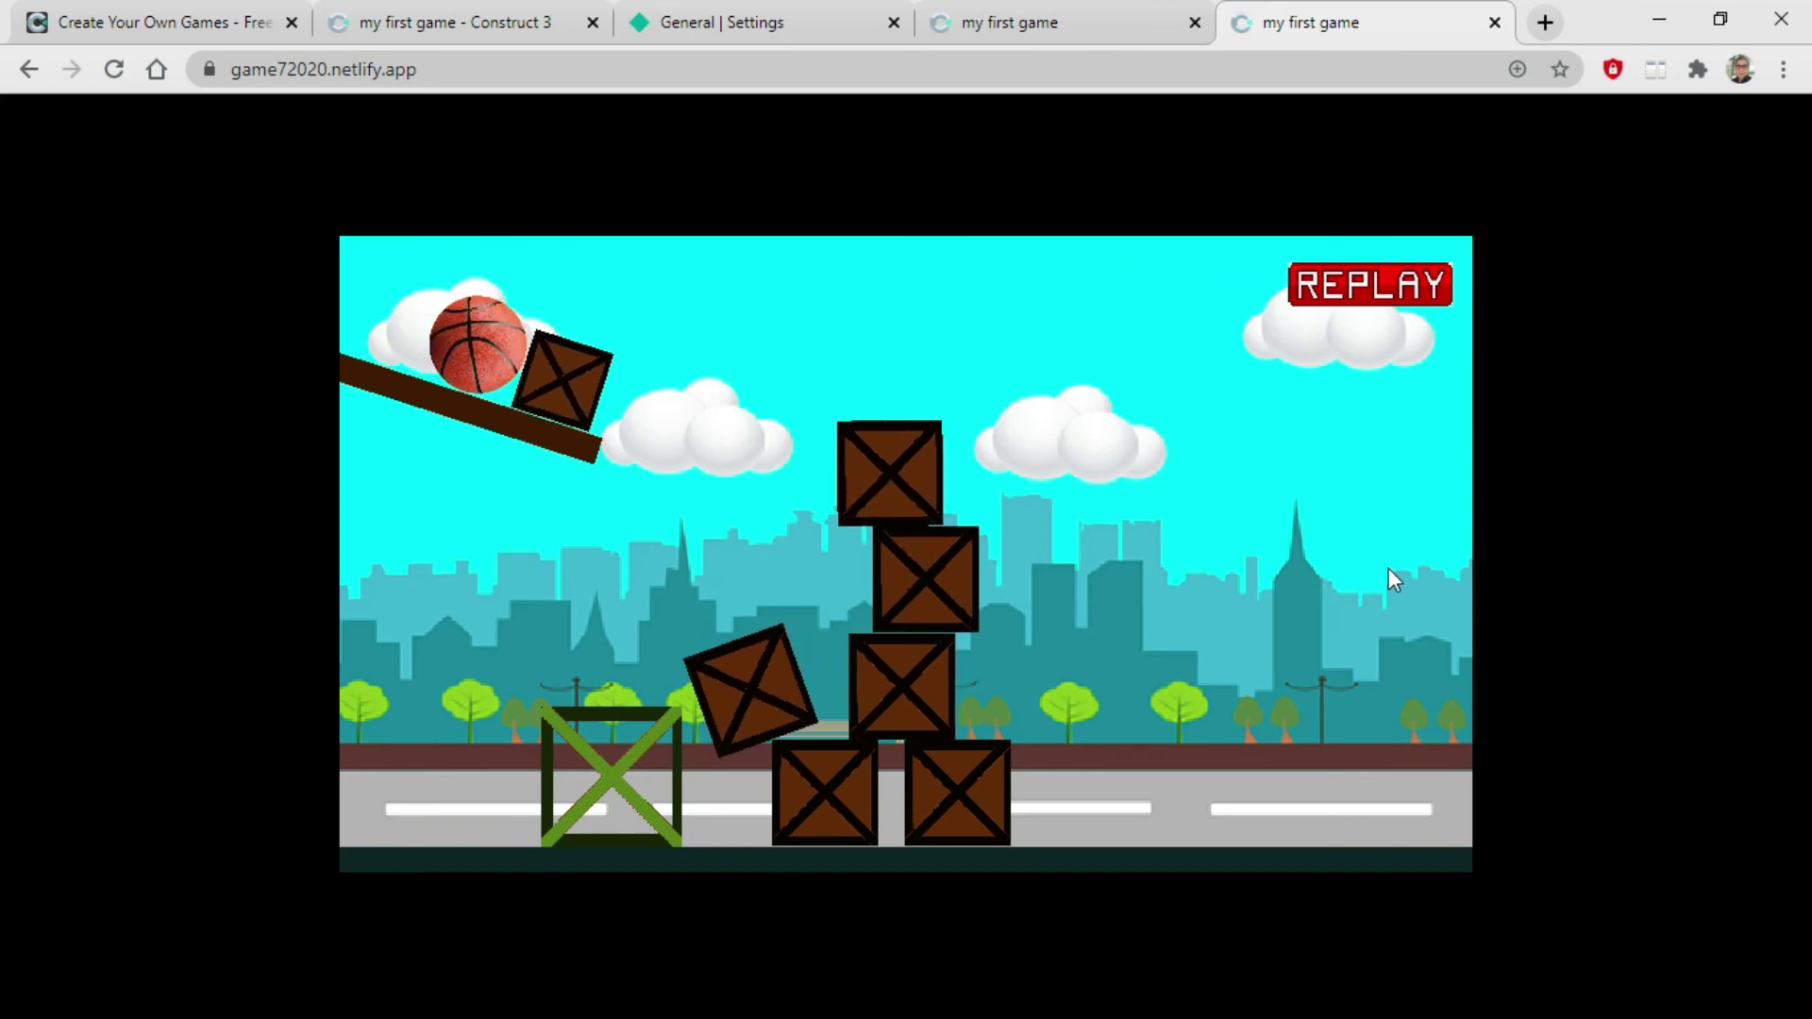
click(555, 387)
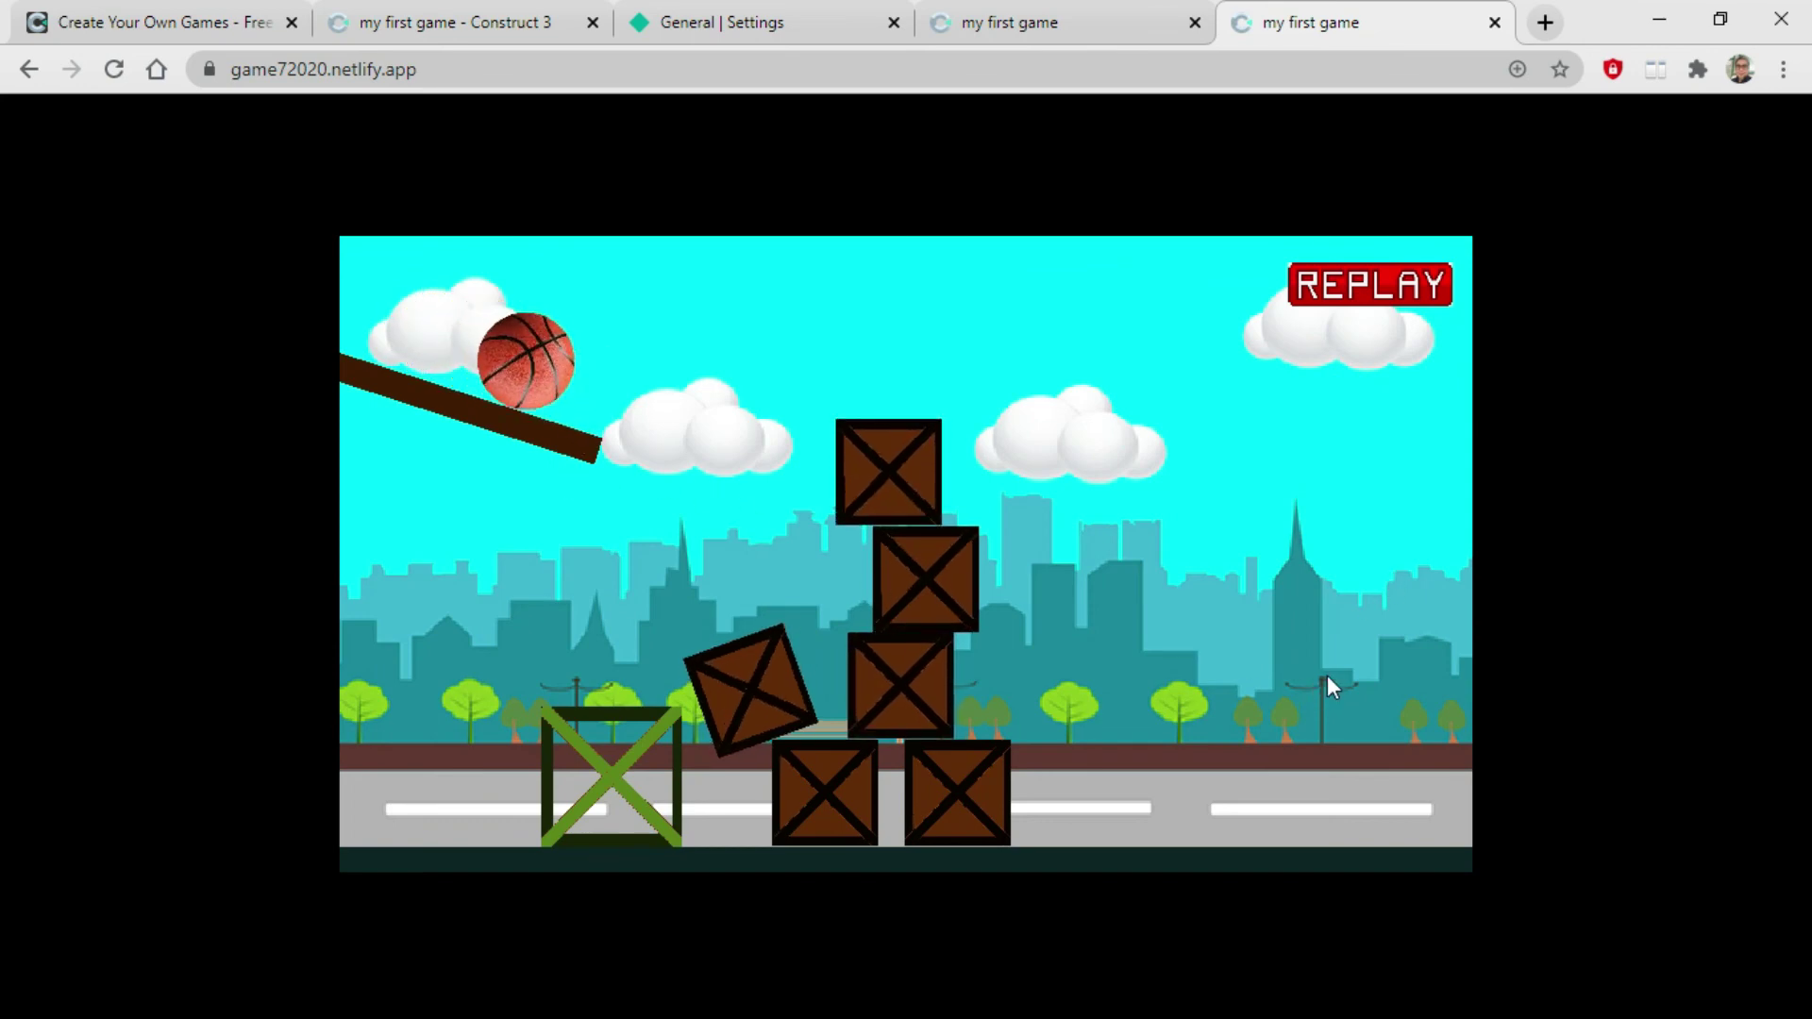